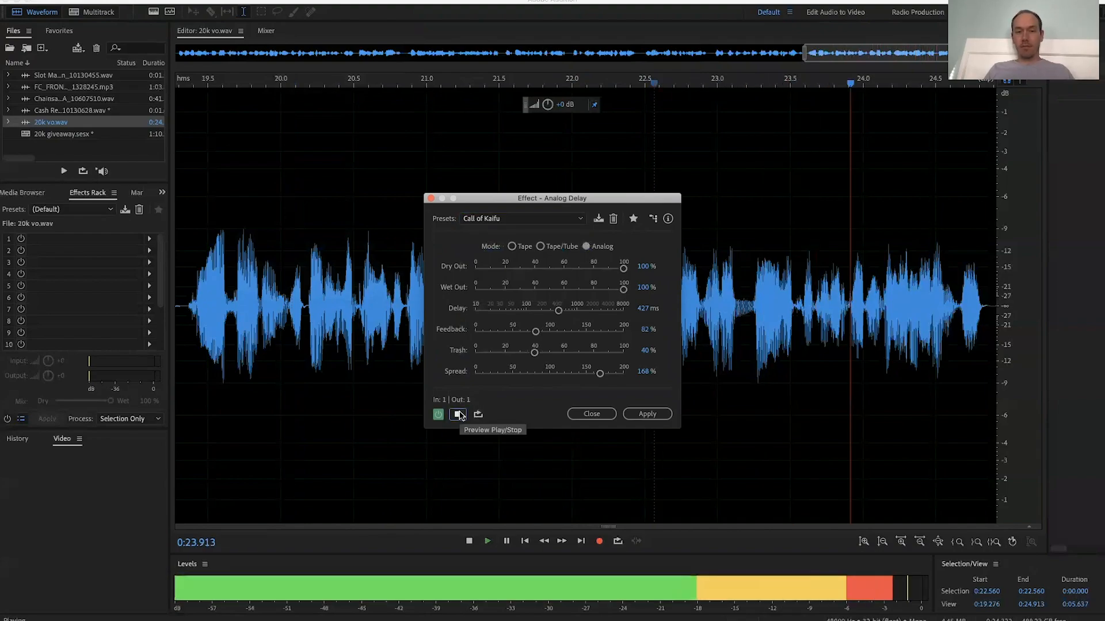
Stop the Analog Delay preview and close the effect without applying it to the voice-over
{"action": "left_click", "coordinate": [460, 415]}
{"action": "left_click", "coordinate": [592, 414]}
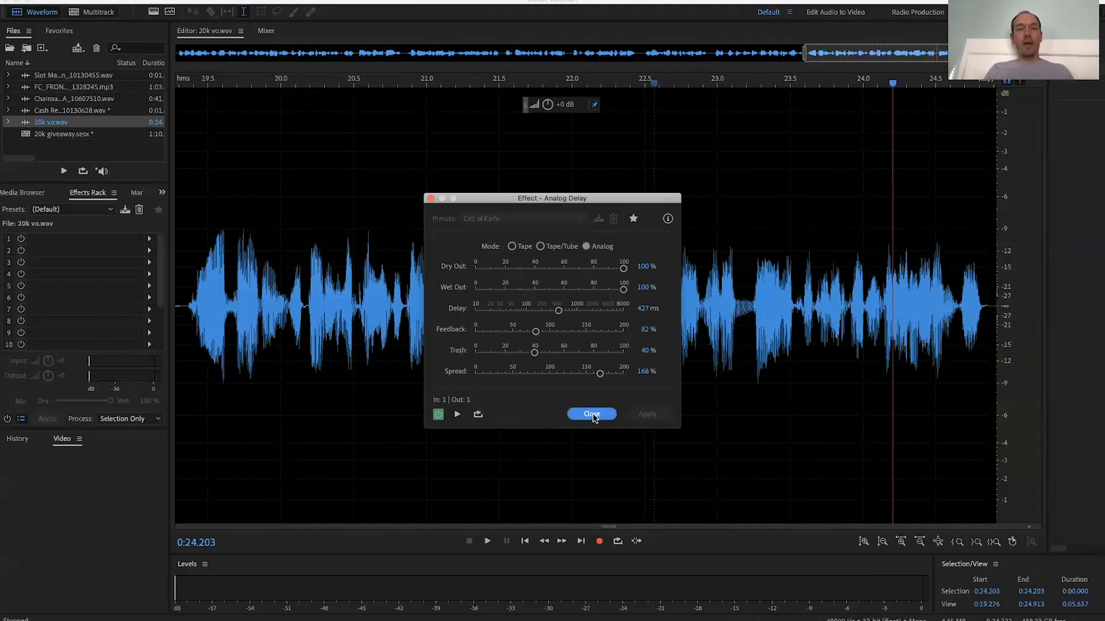
{"action": "left_click", "coordinate": [370, 253]}
{"action": "left_click", "coordinate": [249, 1]}
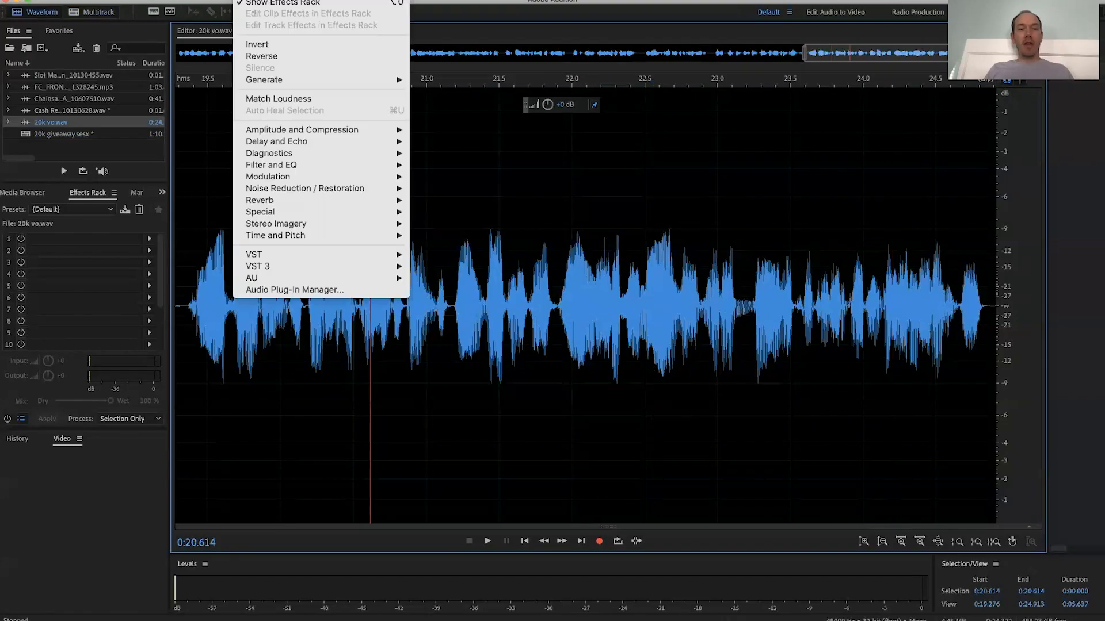
{"action": "mouse_move", "coordinate": [301, 144]}
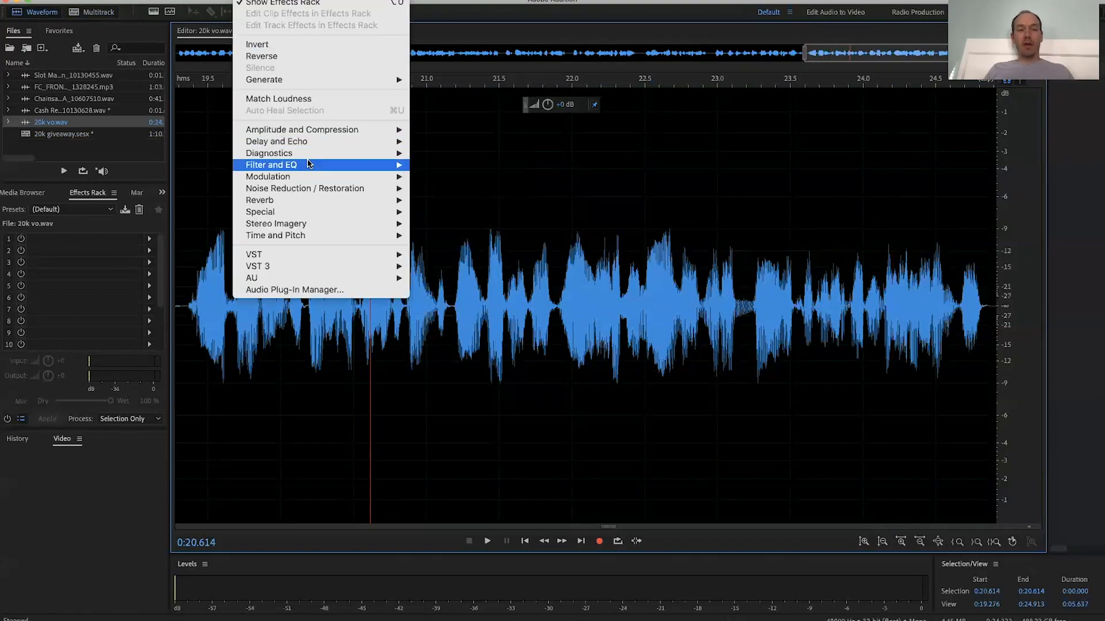
{"action": "mouse_move", "coordinate": [301, 226]}
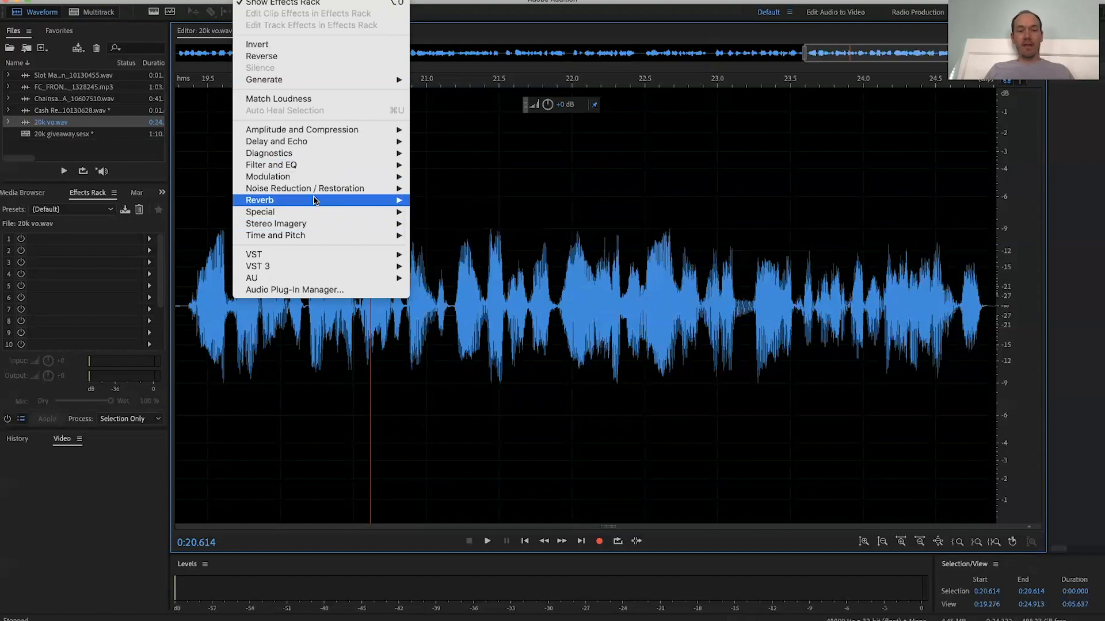
{"action": "mouse_move", "coordinate": [320, 199]}
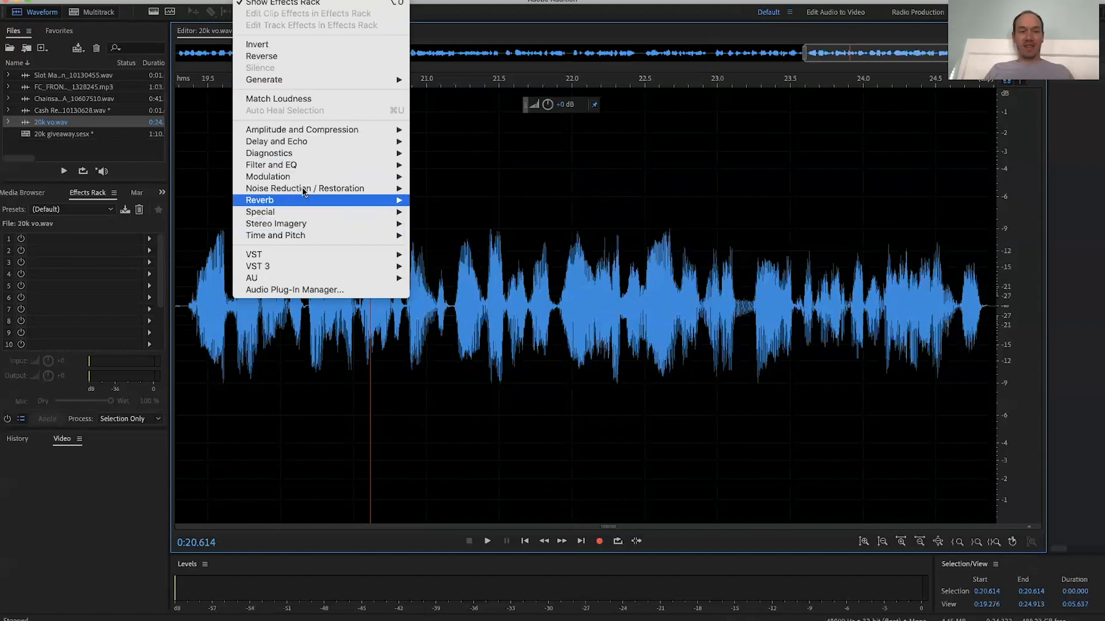
{"action": "mouse_move", "coordinate": [296, 167]}
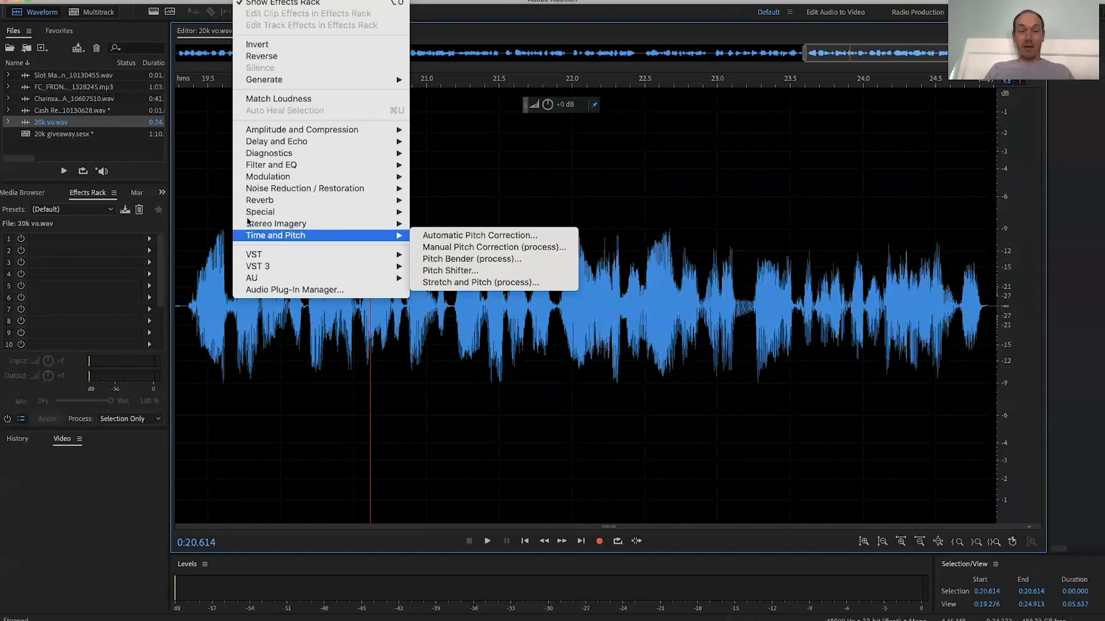
{"action": "left_click", "coordinate": [212, 191]}
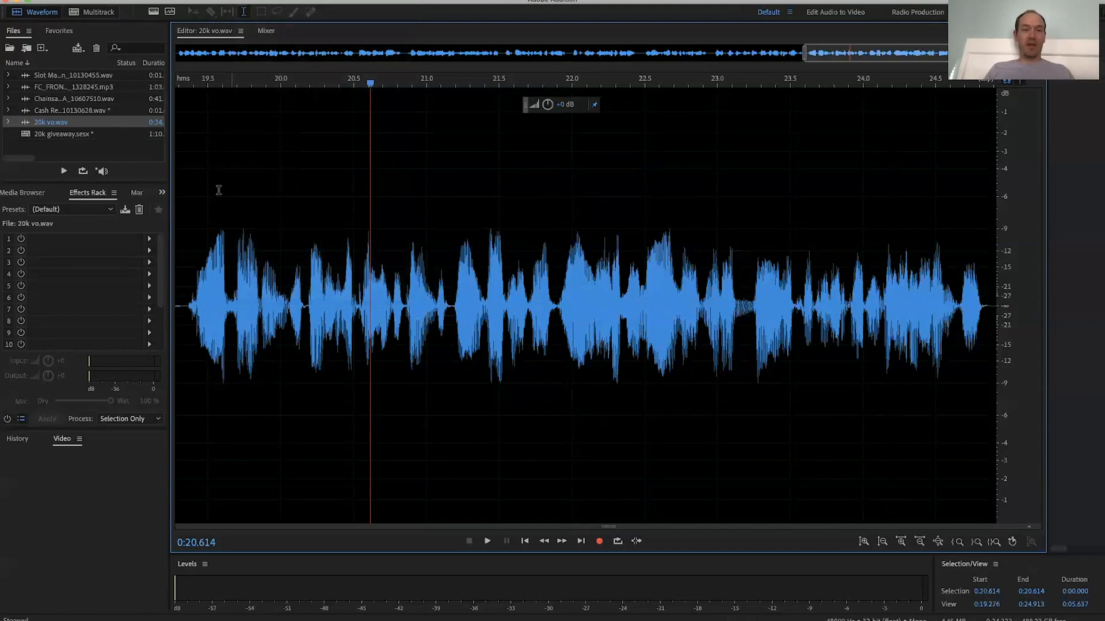
Switch to the 20k giveaway multitrack session and play it from the start through the first two voice-over clips
{"action": "left_click", "coordinate": [98, 14]}
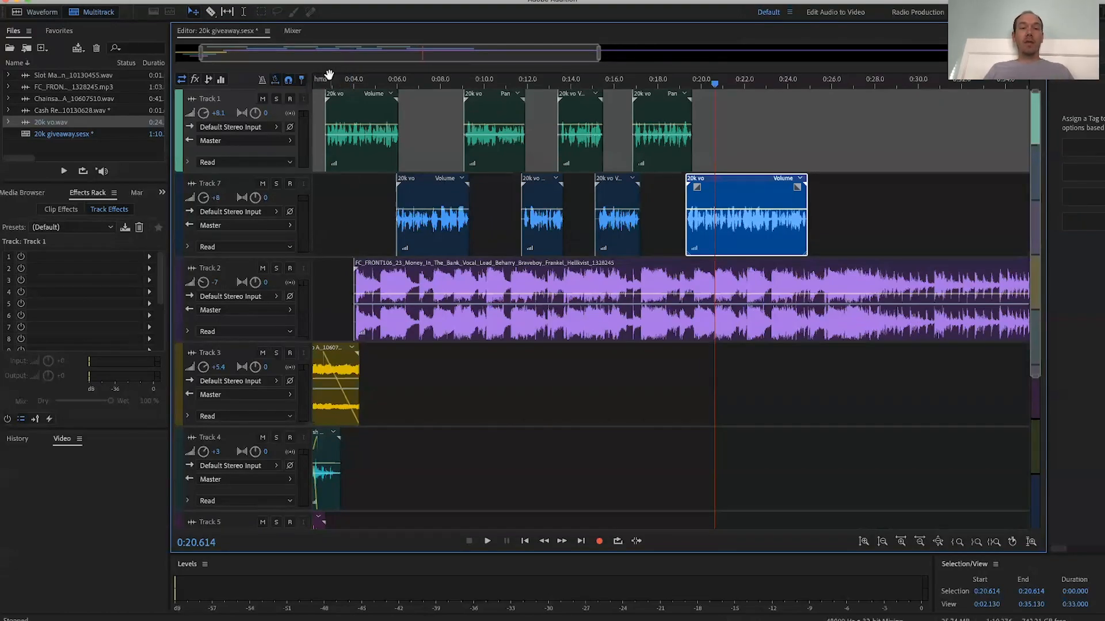
{"action": "left_click_drag", "start_coordinate": [329, 87], "coordinate": [313, 88]}
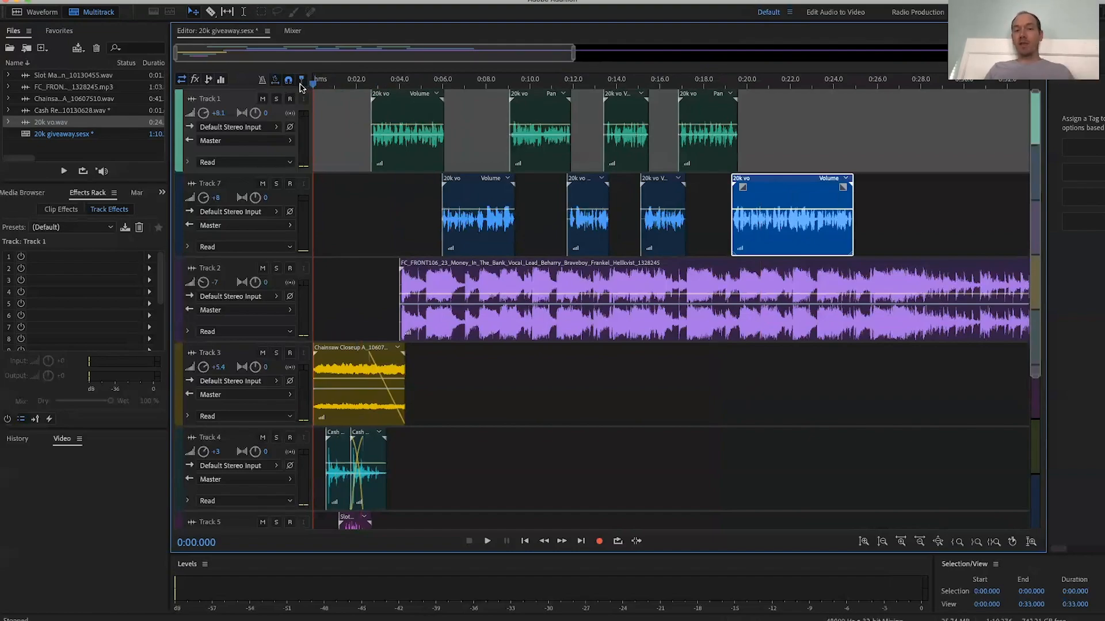
{"action": "key", "text": "space"}
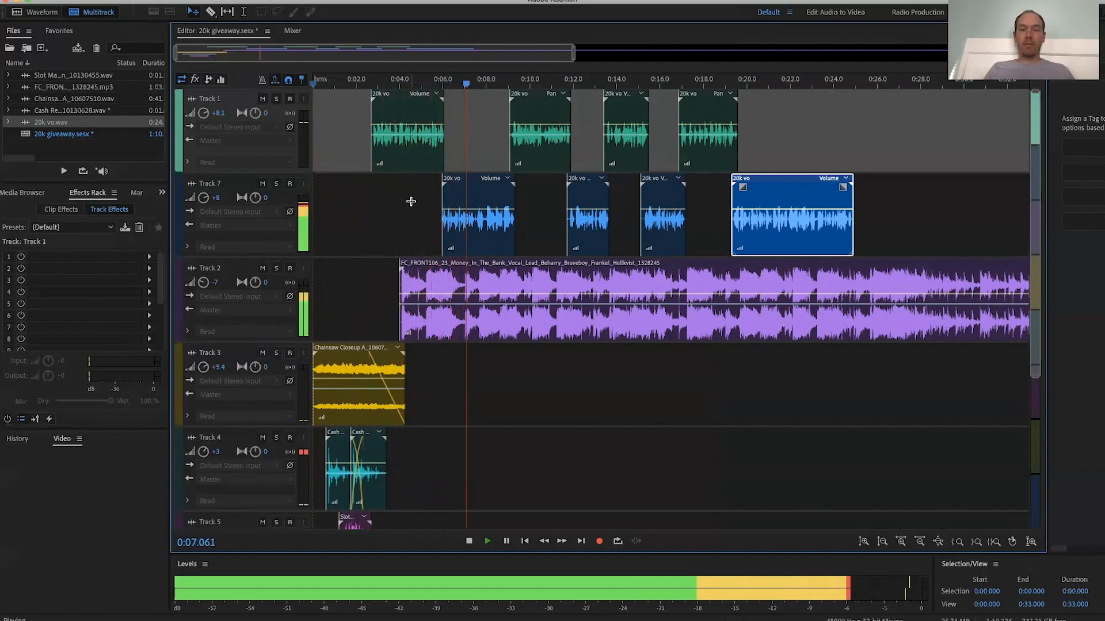
{"action": "key", "text": "space"}
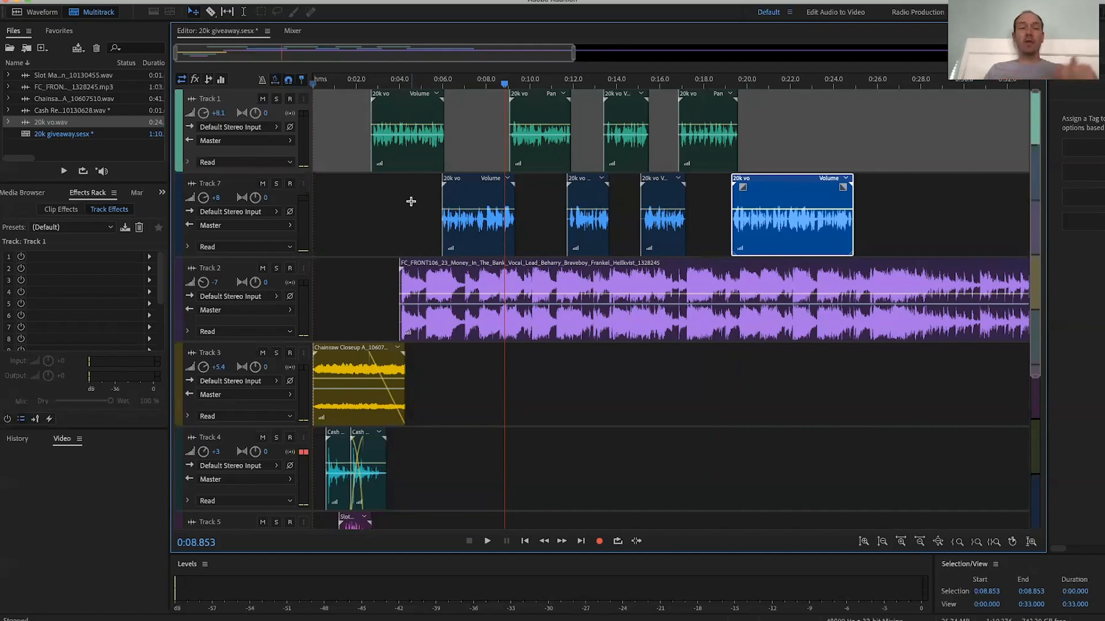
Add a mono audio track to the session and place it directly below Track 7
{"action": "left_click", "coordinate": [179, 0]}
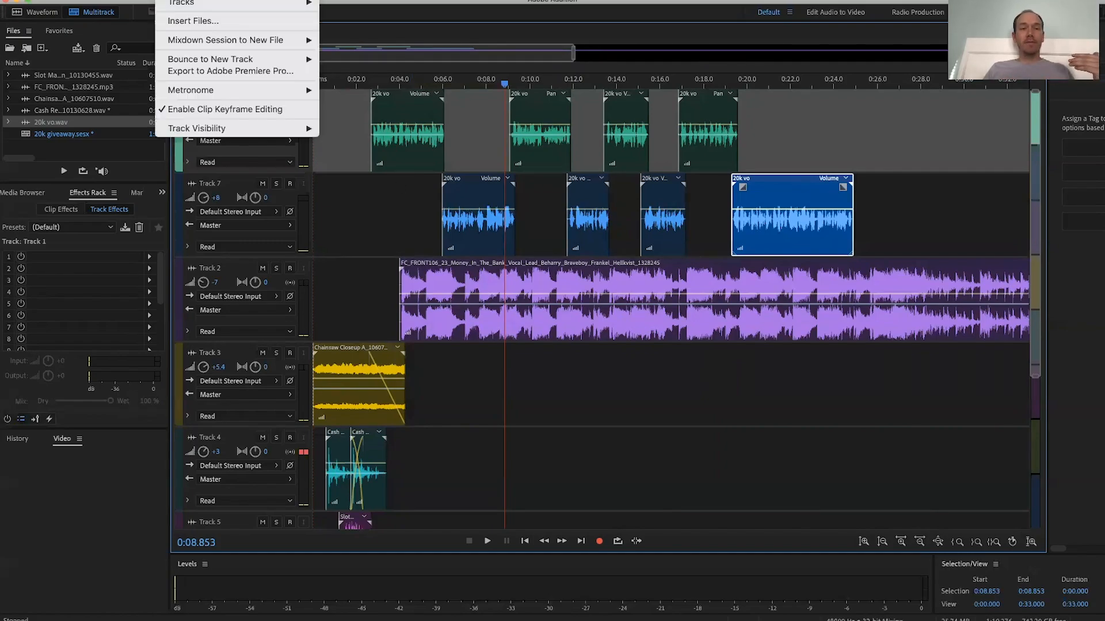
{"action": "mouse_move", "coordinate": [188, 2]}
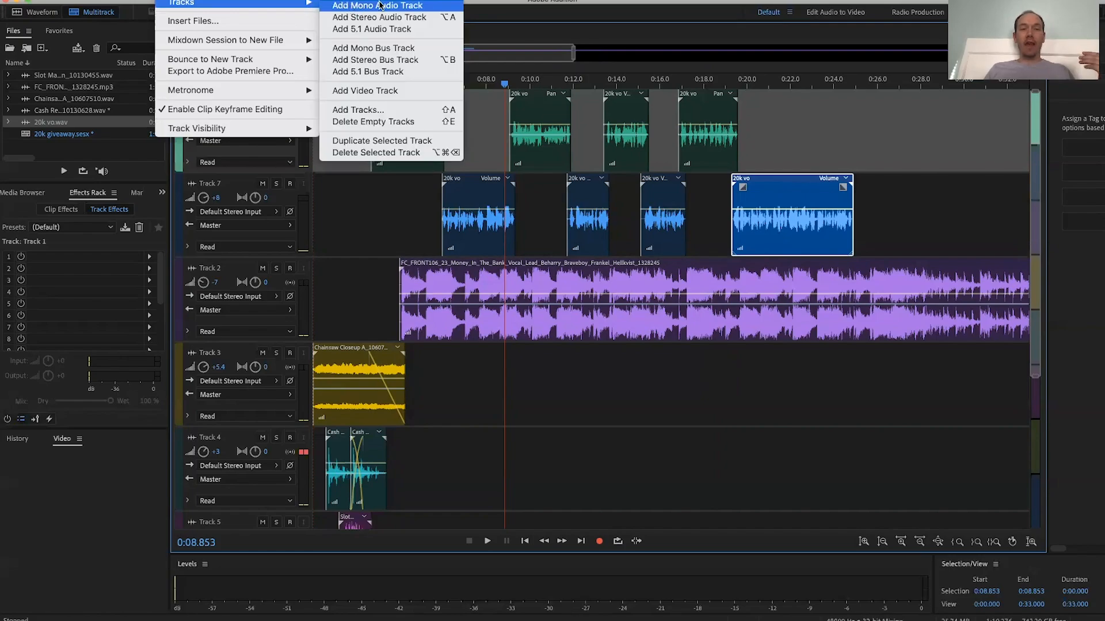
{"action": "left_click", "coordinate": [404, 6]}
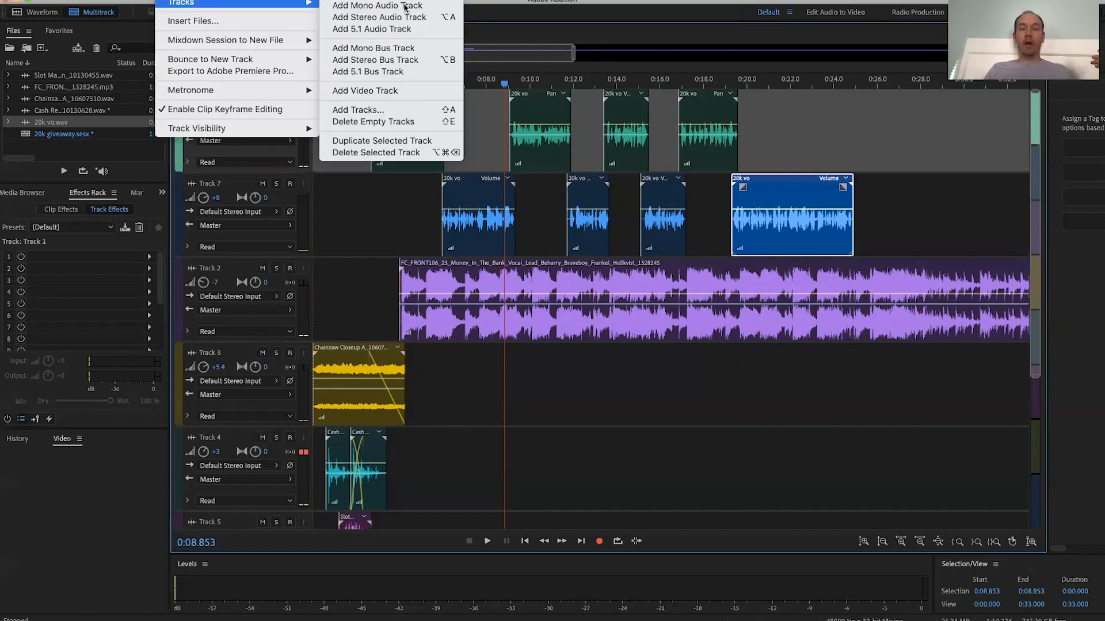
{"action": "left_click", "coordinate": [351, 215]}
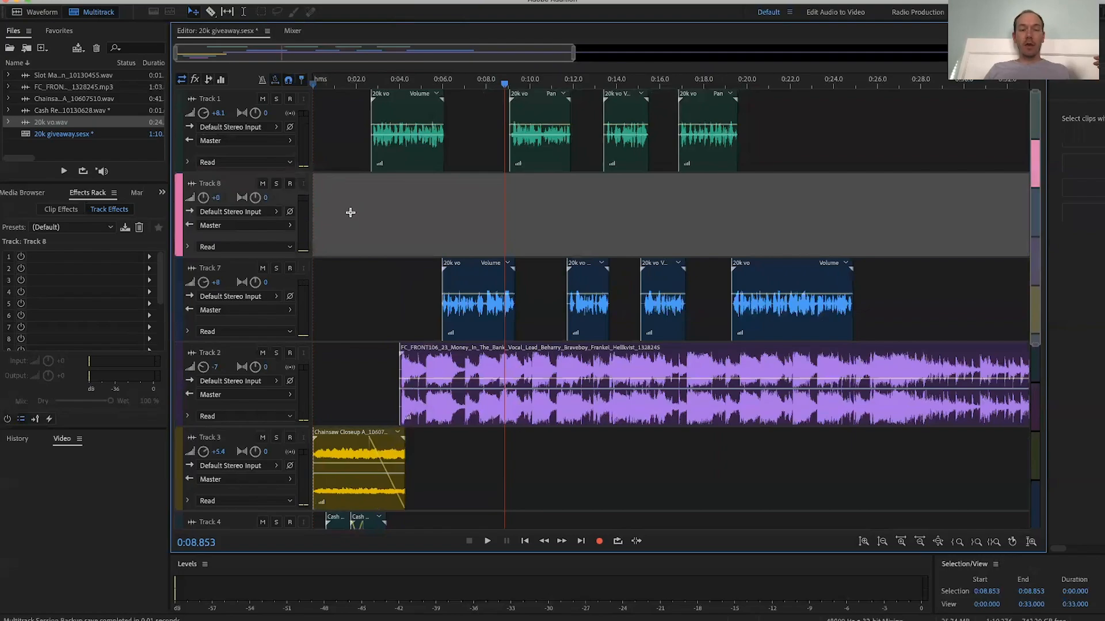
{"action": "left_click", "coordinate": [214, 183]}
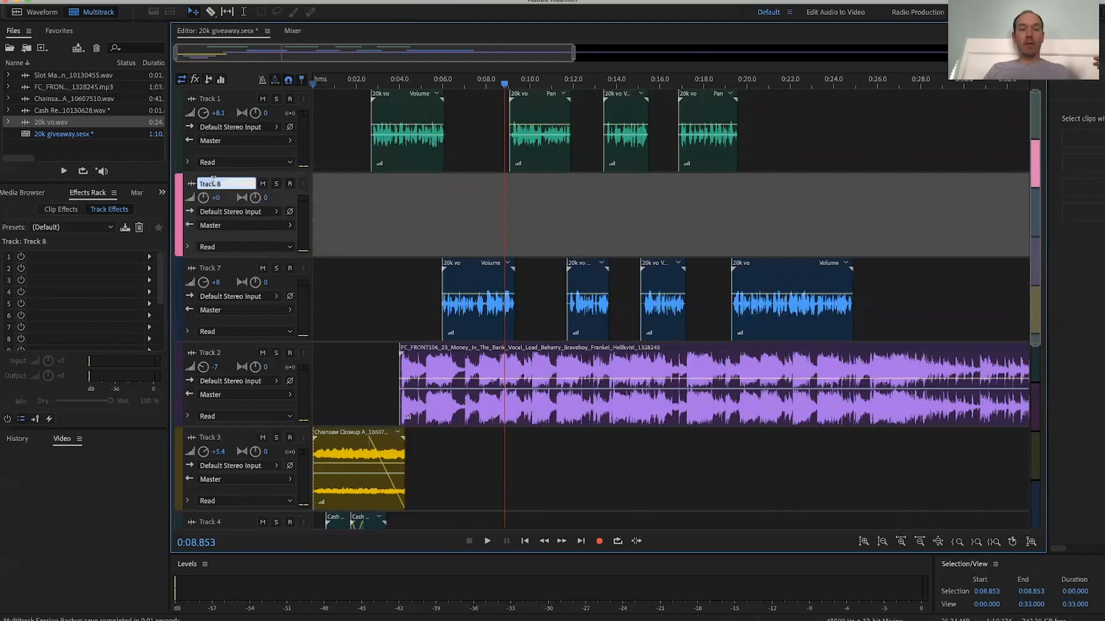
{"action": "left_click", "coordinate": [199, 175]}
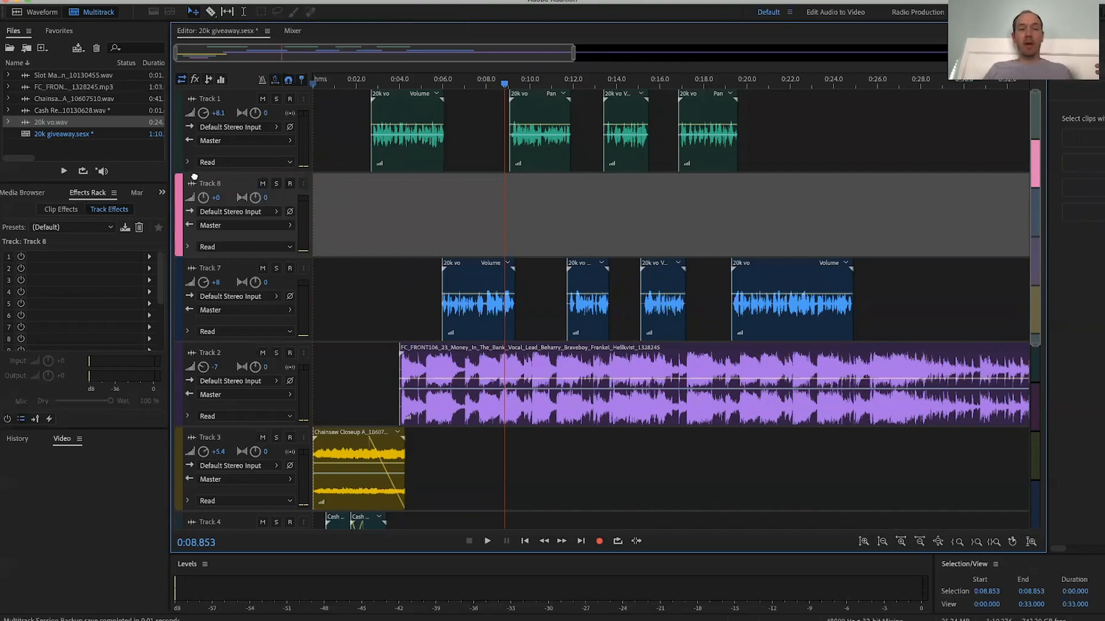
{"action": "left_click_drag", "start_coordinate": [206, 301], "coordinate": [206, 336]}
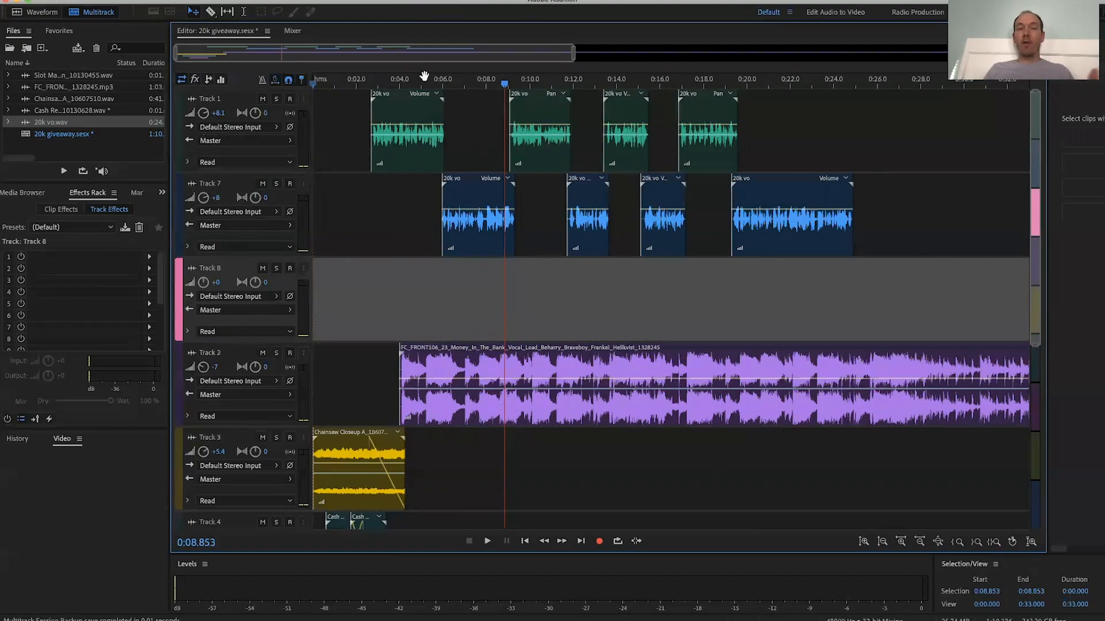
Solo Track 1 and Track 7 and play their alternating voice-over clips from just before Track 1's first clip
{"action": "left_click", "coordinate": [276, 100]}
{"action": "left_click", "coordinate": [276, 183]}
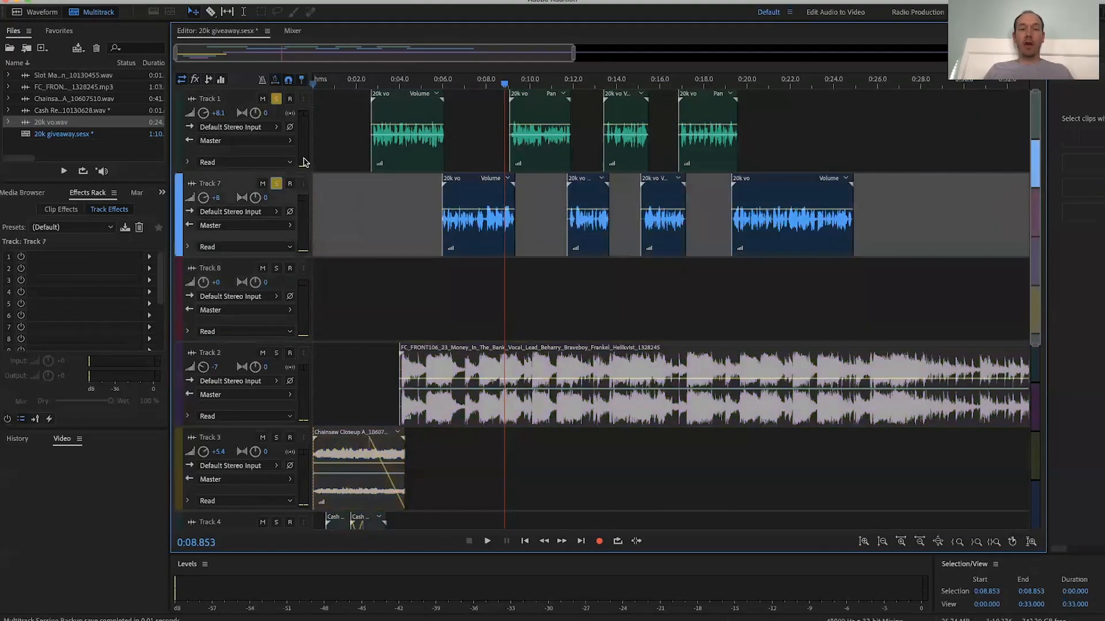
{"action": "left_click", "coordinate": [370, 83]}
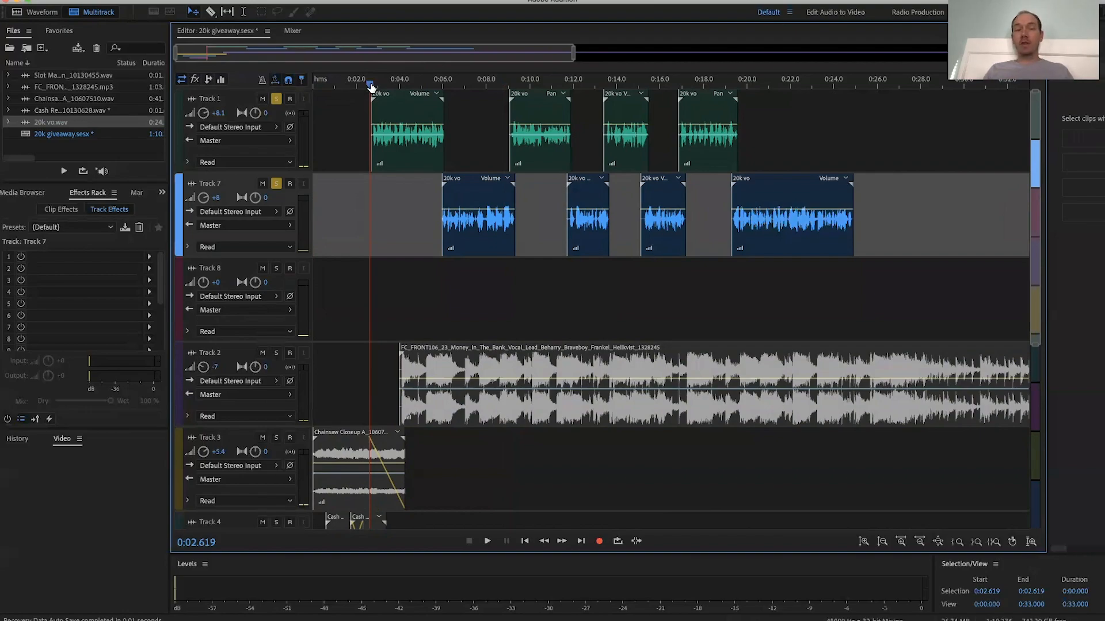
{"action": "key", "text": "space"}
{"action": "scroll", "coordinate": [435, 190], "scroll_direction": "up", "scroll_amount": 4}
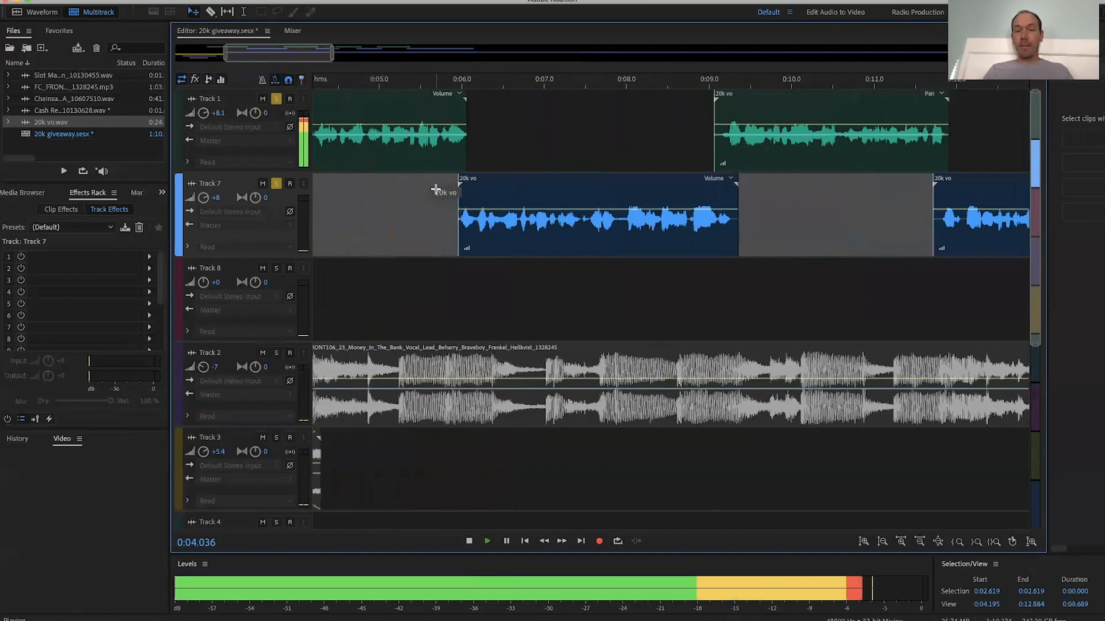
{"action": "scroll", "coordinate": [435, 190], "scroll_direction": "up", "scroll_amount": 3}
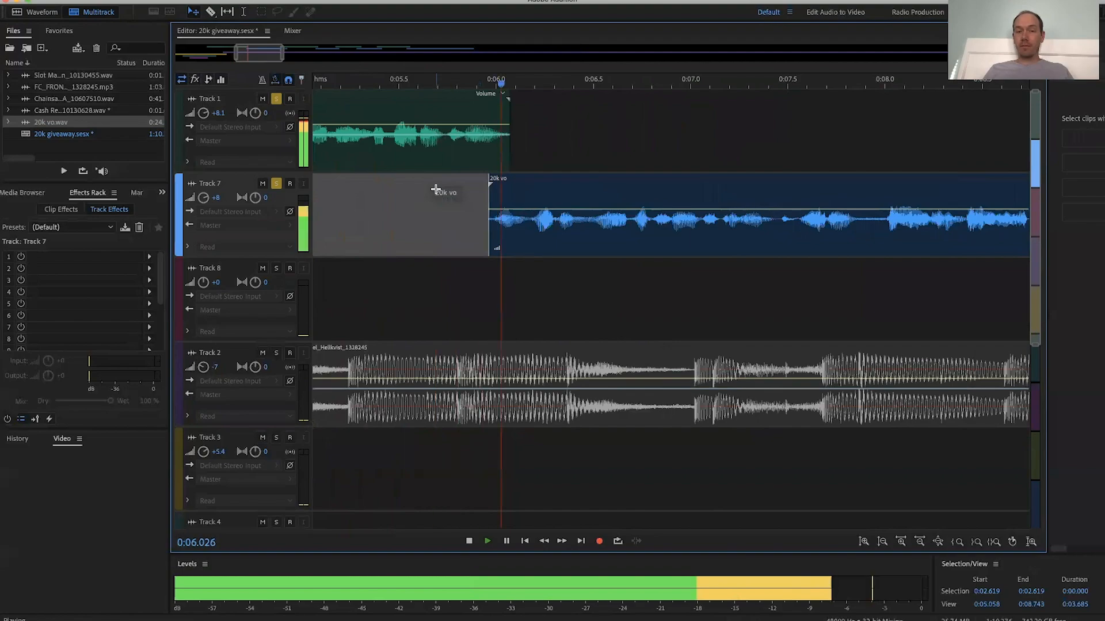
{"action": "scroll", "coordinate": [437, 189], "scroll_direction": "down", "scroll_amount": 4}
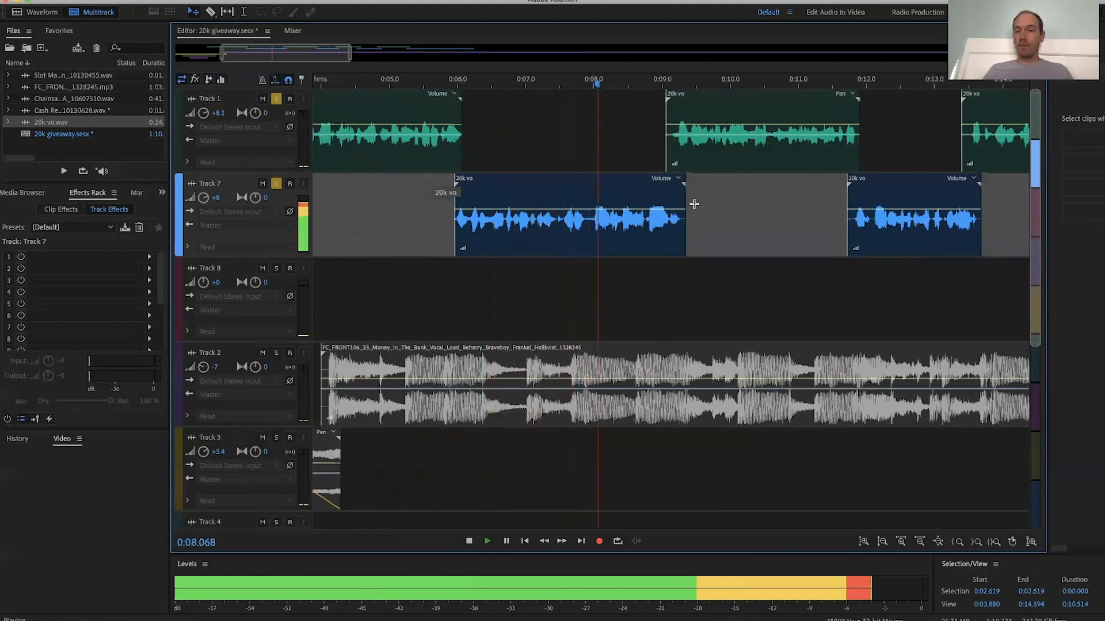
{"action": "scroll", "coordinate": [694, 203], "scroll_direction": "up", "scroll_amount": 2}
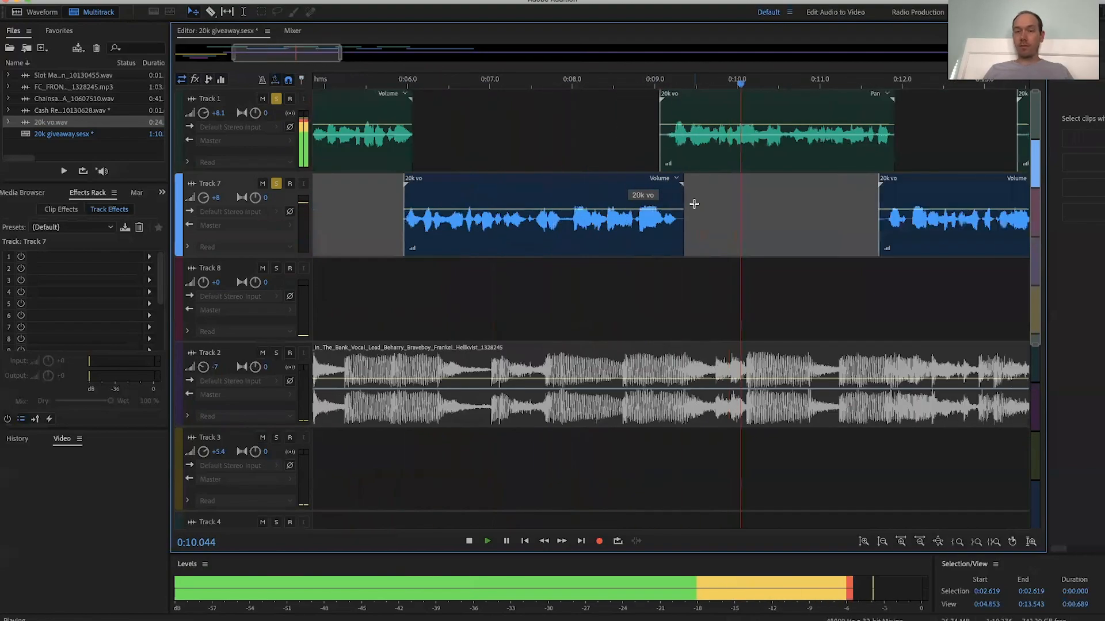
{"action": "key", "text": "space"}
{"action": "scroll", "coordinate": [693, 203], "scroll_direction": "down", "scroll_amount": 5}
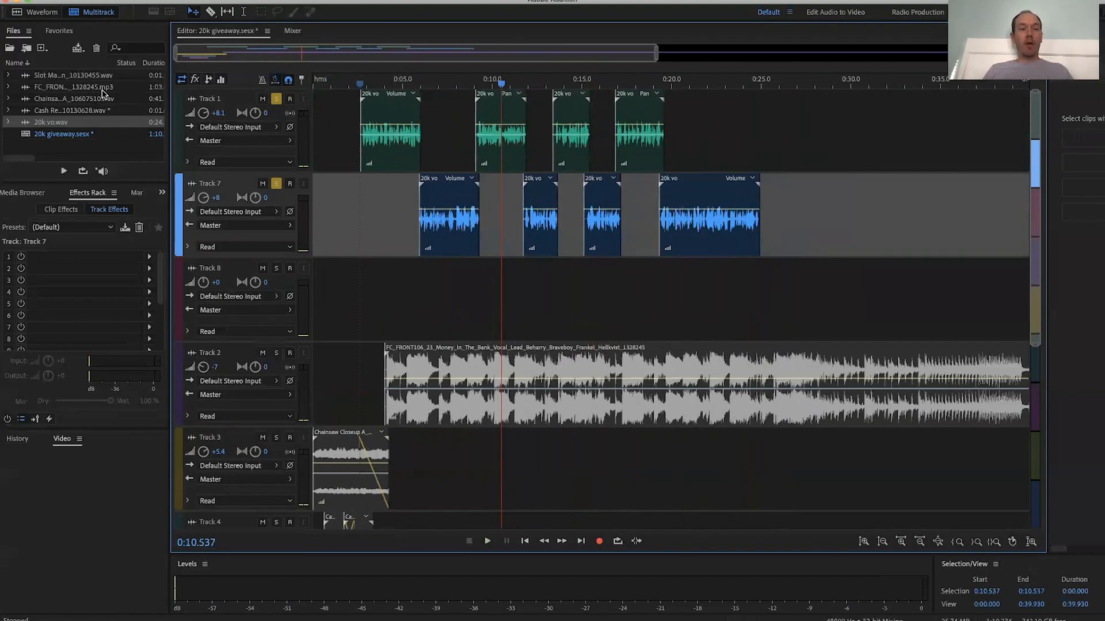
Place 20k vo.wav on Track 8 starting just before Track 1's first clip, and turn off solo on Tracks 1 and 7
{"action": "left_click", "coordinate": [58, 125]}
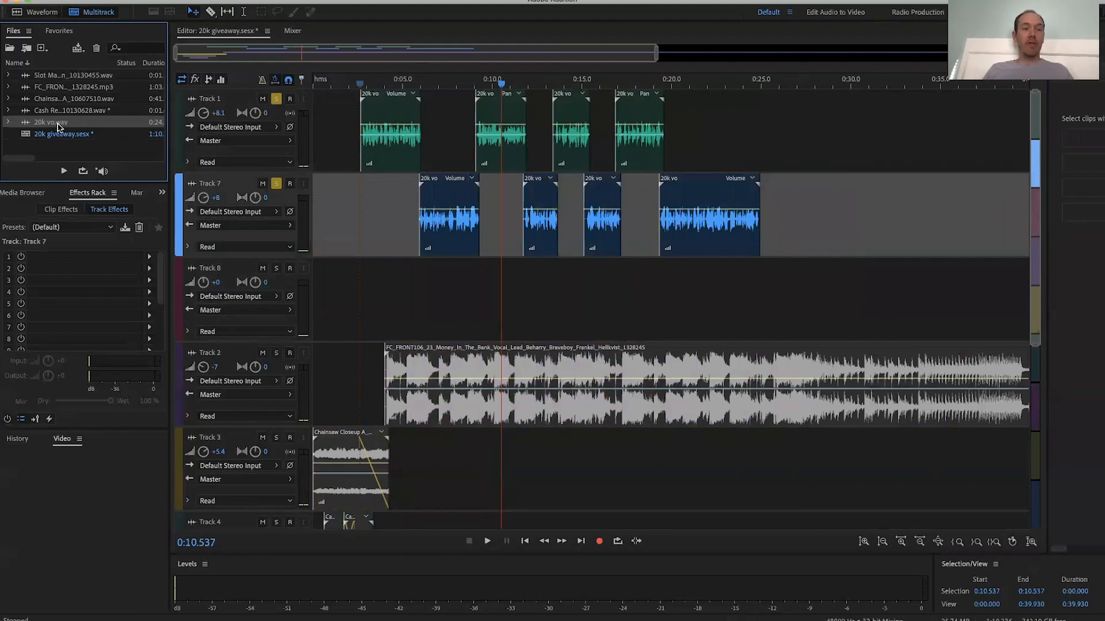
{"action": "left_click_drag", "start_coordinate": [57, 126], "coordinate": [356, 292]}
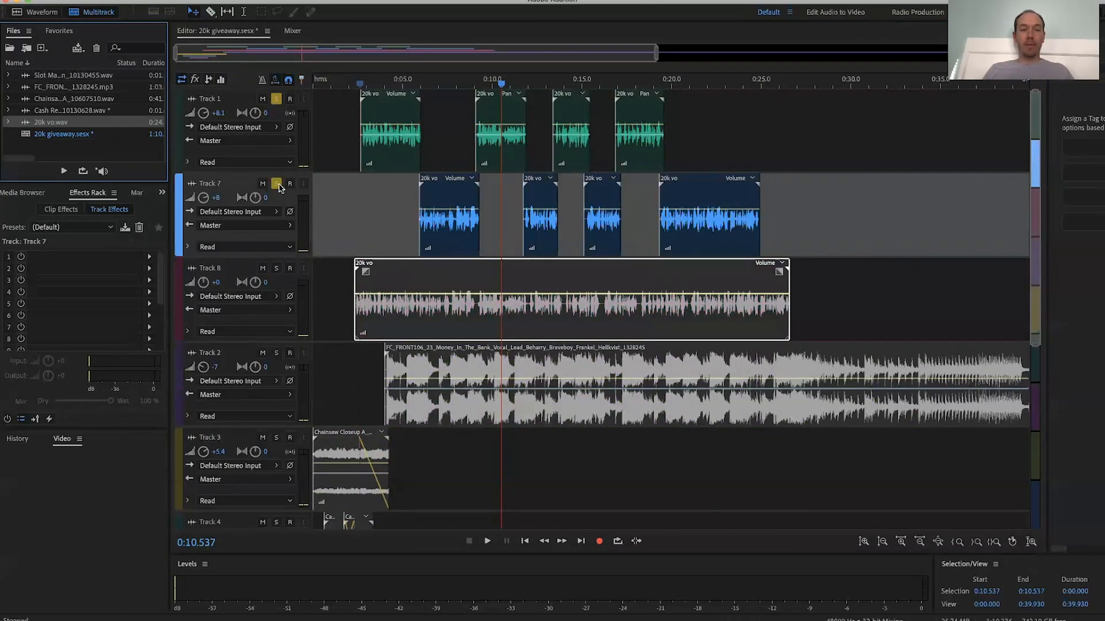
{"action": "left_click", "coordinate": [277, 183]}
{"action": "left_click", "coordinate": [277, 99]}
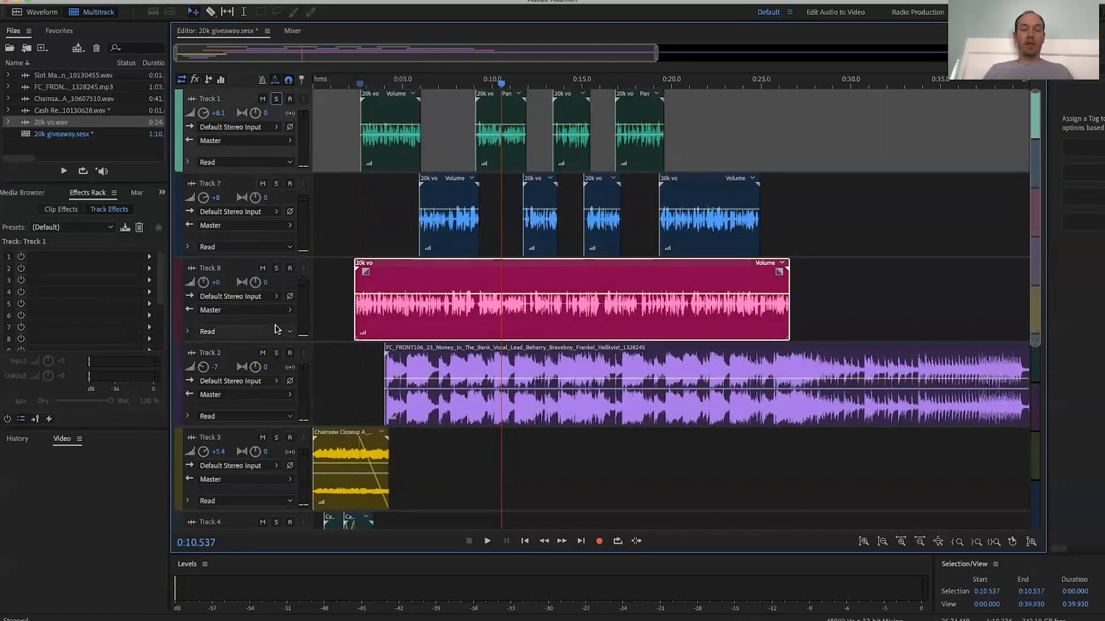
Toggle solo and mute on and off for Track 2, which holds the music
{"action": "left_click", "coordinate": [276, 354]}
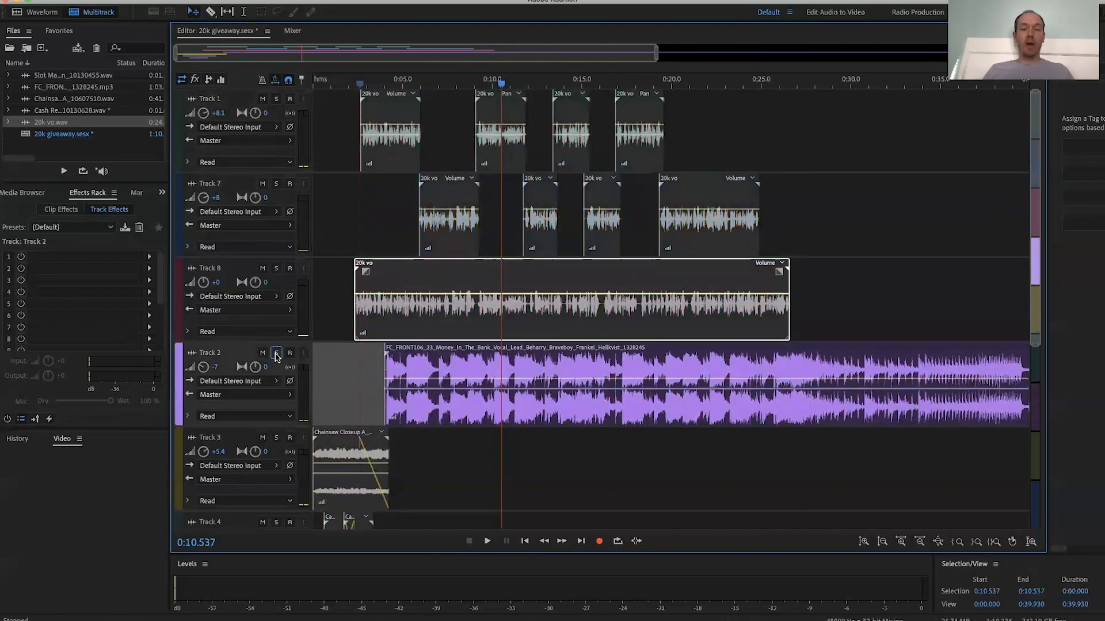
{"action": "left_click", "coordinate": [276, 353]}
{"action": "left_click", "coordinate": [262, 353]}
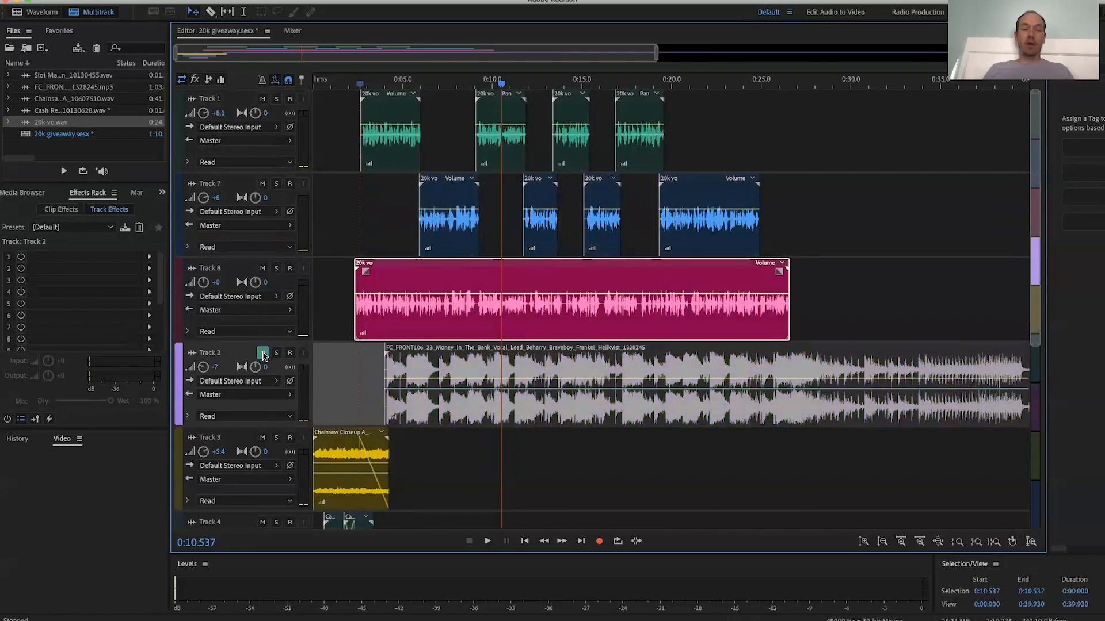
{"action": "left_click", "coordinate": [263, 354]}
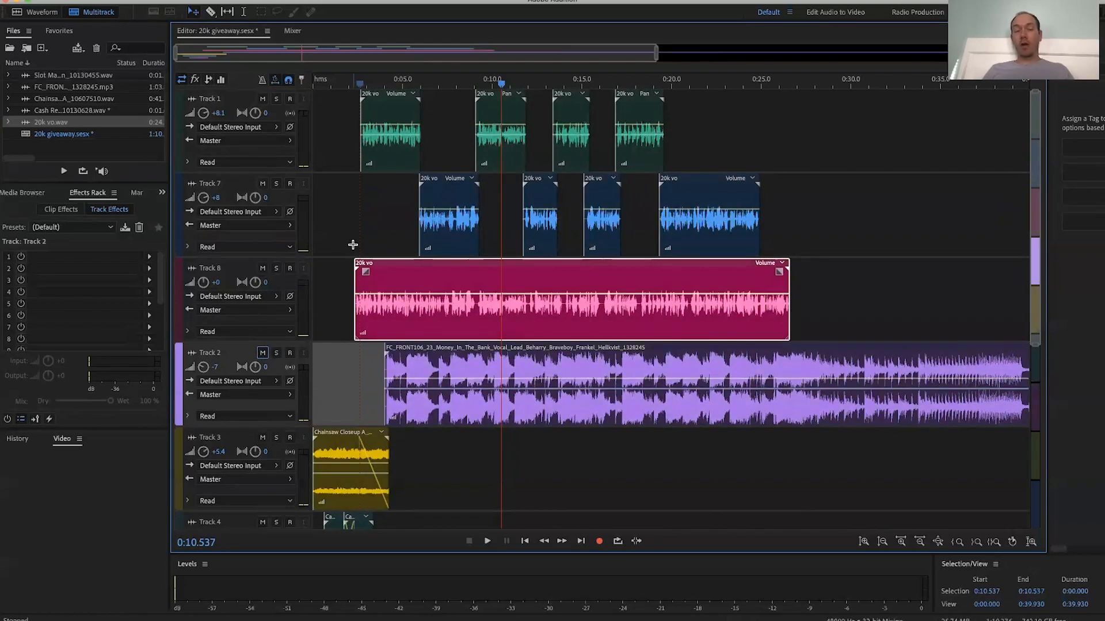
Solo the two voice-over tracks, Track 1 and Track 7, leaving the full recording on Track 8 unsoloed
{"action": "scroll", "coordinate": [353, 137], "scroll_direction": "up", "scroll_amount": 5}
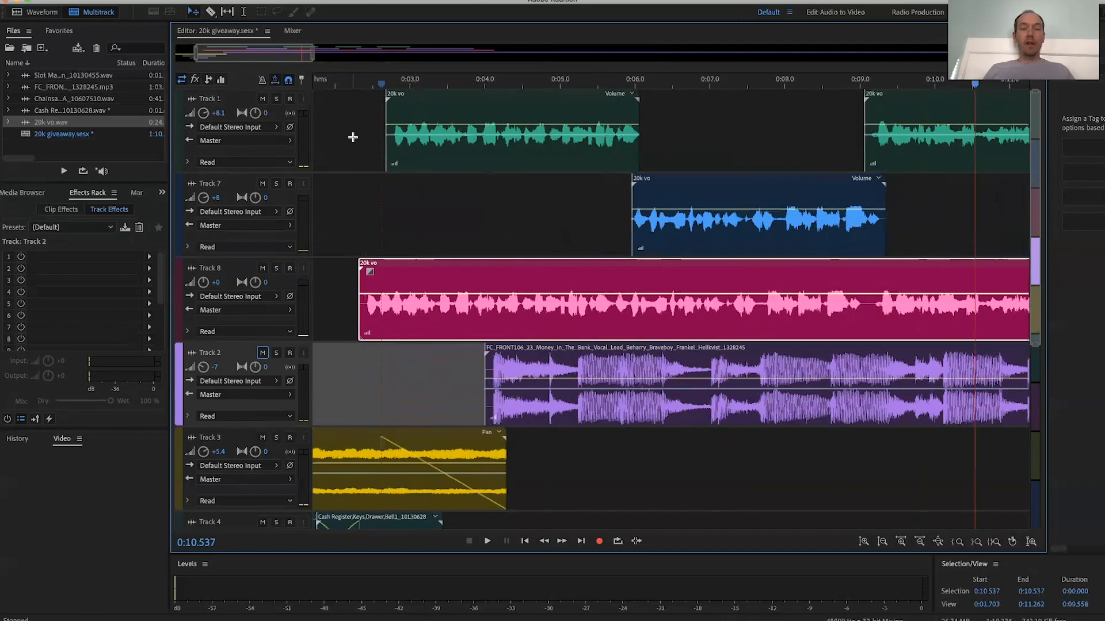
{"action": "left_click", "coordinate": [277, 100]}
{"action": "left_click", "coordinate": [277, 101]}
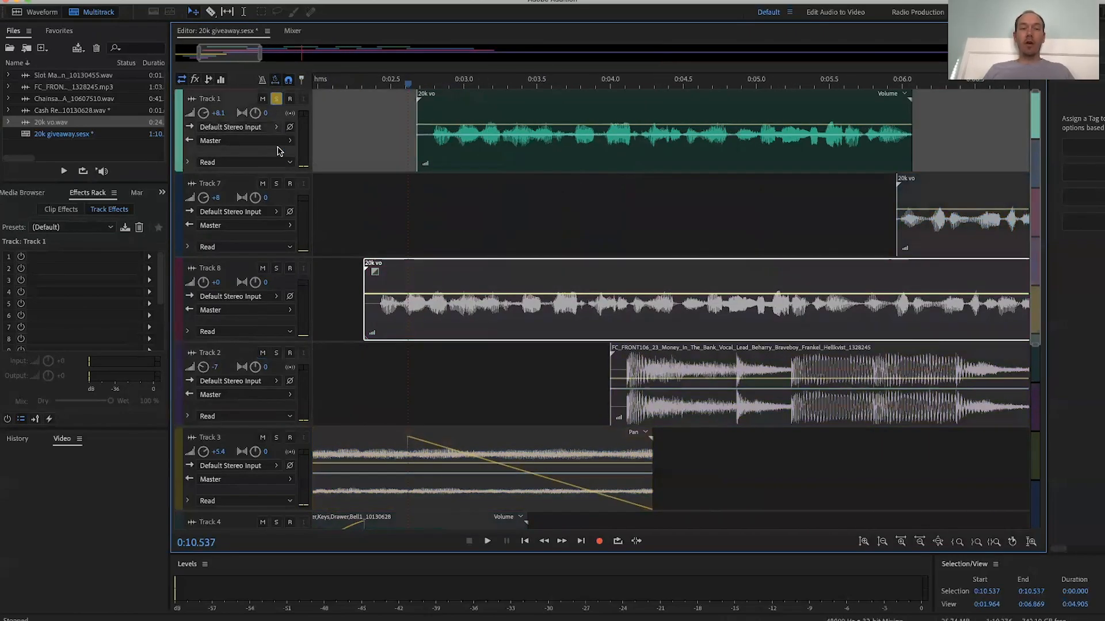
{"action": "left_click", "coordinate": [277, 185]}
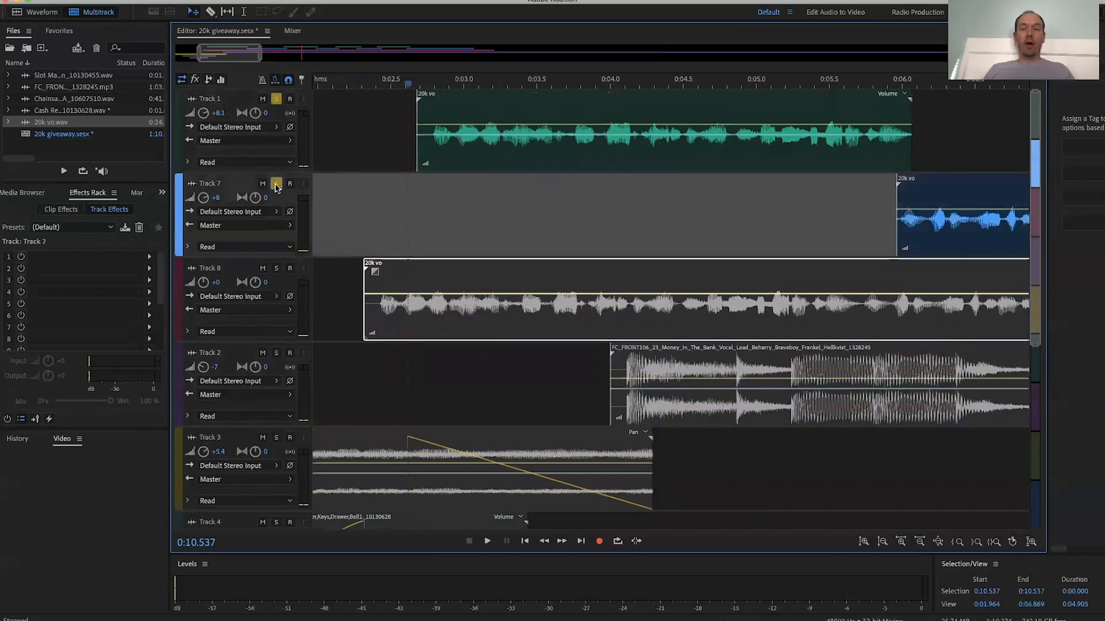
{"action": "scroll", "coordinate": [353, 217], "scroll_direction": "down", "scroll_amount": 4}
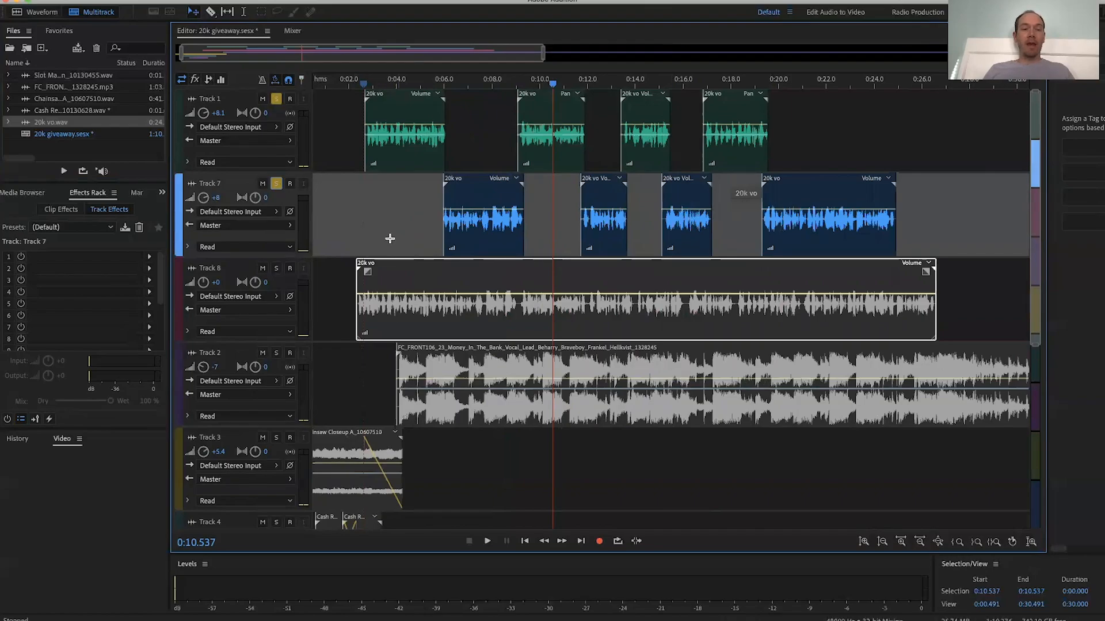
Solo Track 8 and align the start of its 20k vo clip with the start of Track 1's first clip
{"action": "left_click", "coordinate": [276, 269]}
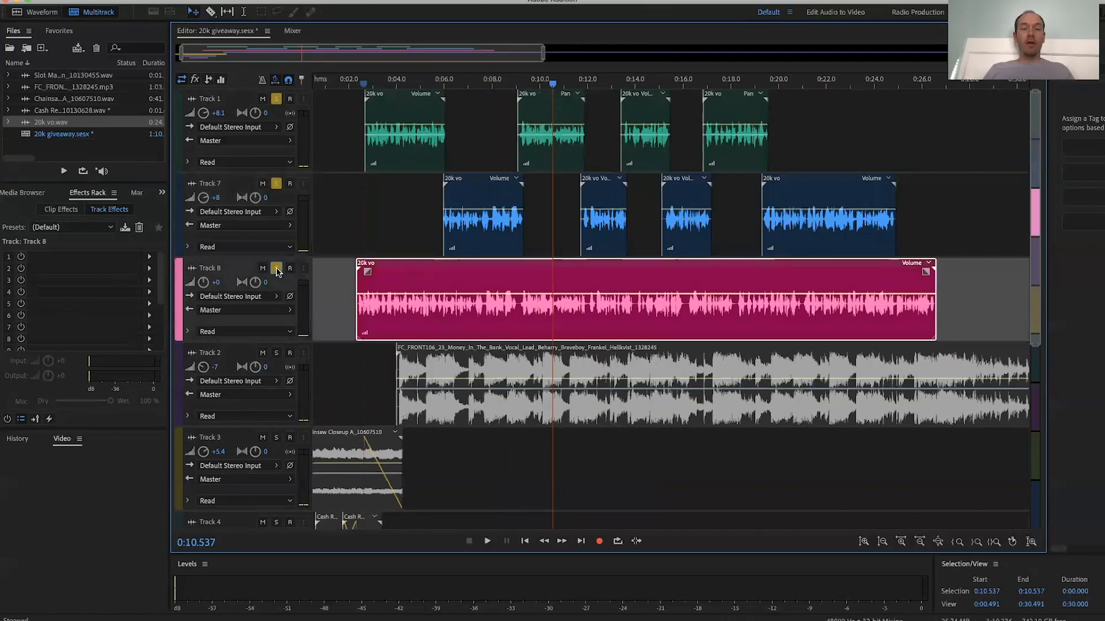
{"action": "scroll", "coordinate": [345, 253], "scroll_direction": "up", "scroll_amount": 4}
{"action": "scroll", "coordinate": [346, 253], "scroll_direction": "down", "scroll_amount": 1}
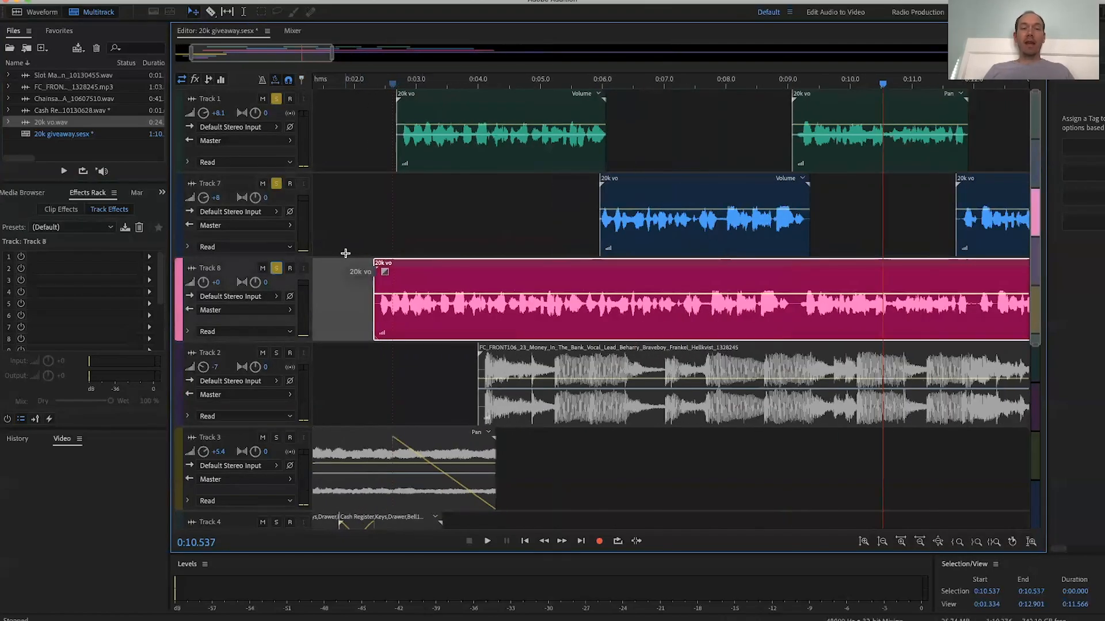
{"action": "left_click_drag", "start_coordinate": [440, 279], "coordinate": [463, 278]}
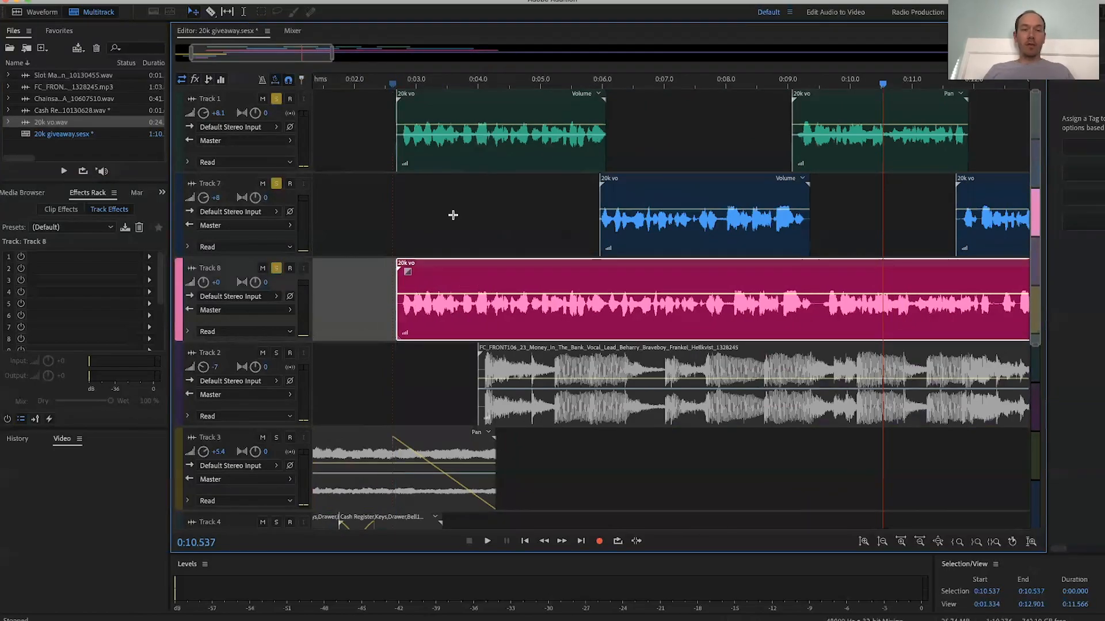
Play the aligned Track 1 and Track 8 voice-overs together from 0:02.602 to the end of Track 1's first clip
{"action": "left_click", "coordinate": [391, 84]}
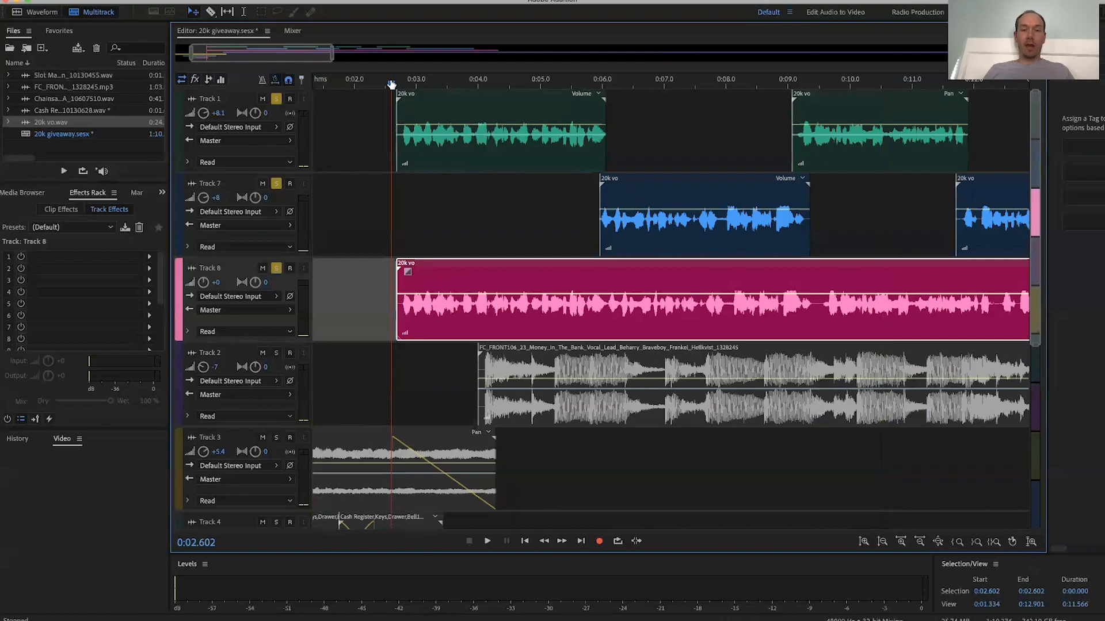
{"action": "key", "text": "space"}
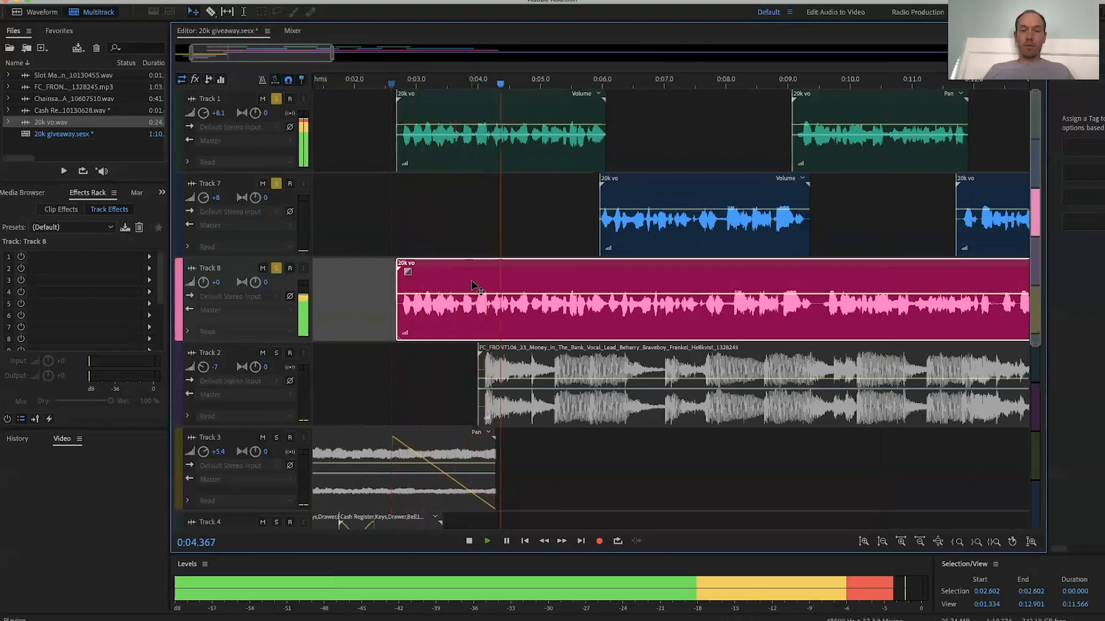
{"action": "key", "text": "space"}
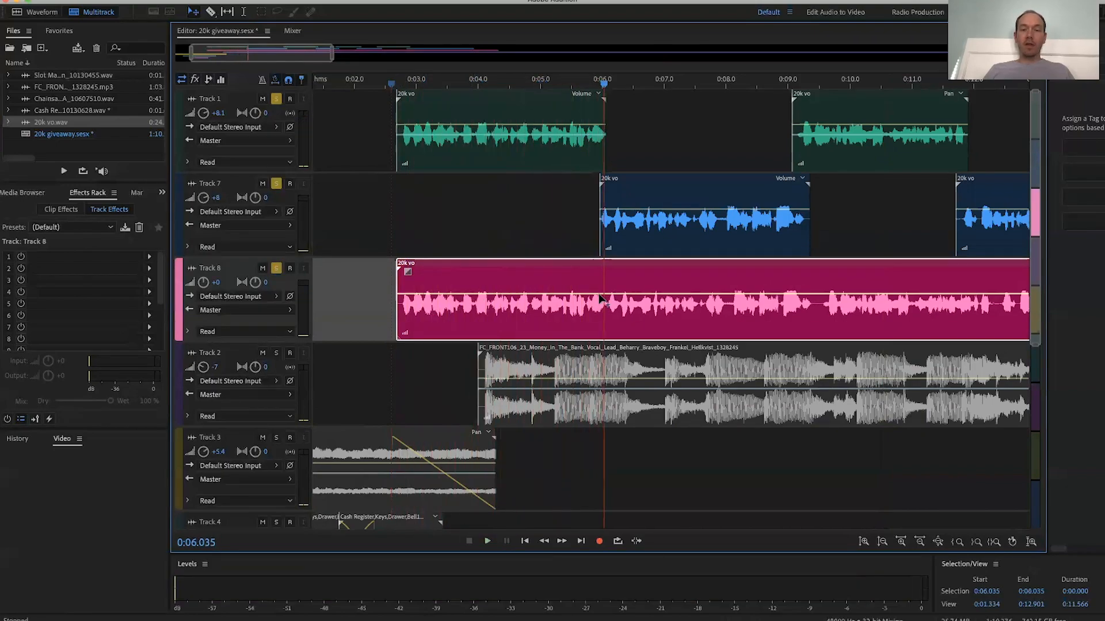
Split the Track 8 clip at 0:06.090, just after Track 1's first clip, and trim the second part's start to about 0:09.46
{"action": "scroll", "coordinate": [627, 311], "scroll_direction": "up", "scroll_amount": 2}
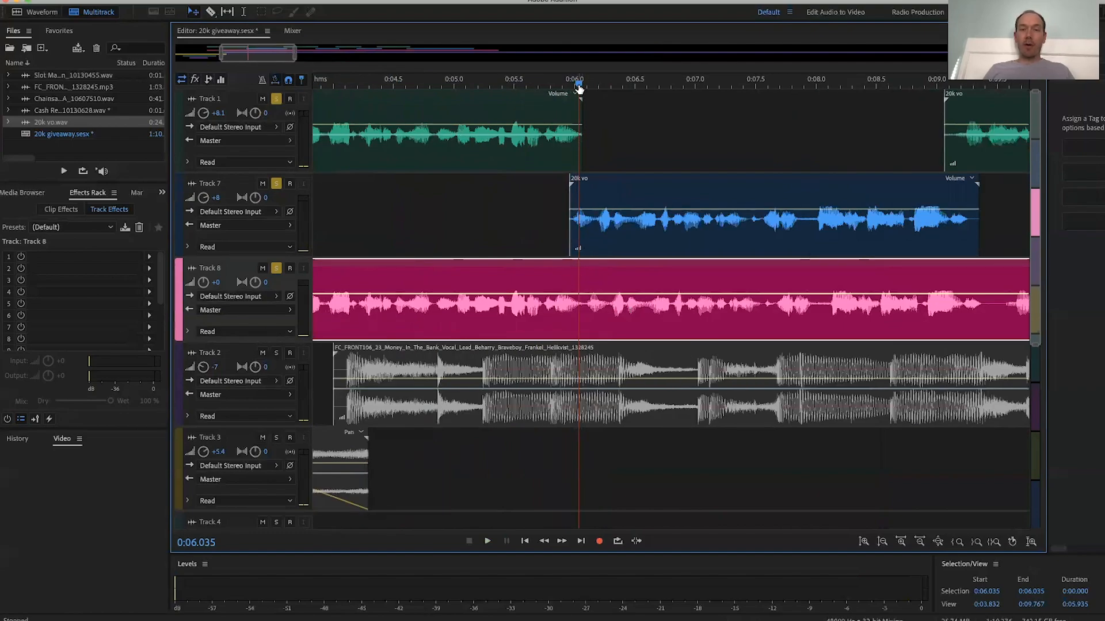
{"action": "left_click_drag", "start_coordinate": [578, 86], "coordinate": [585, 86]}
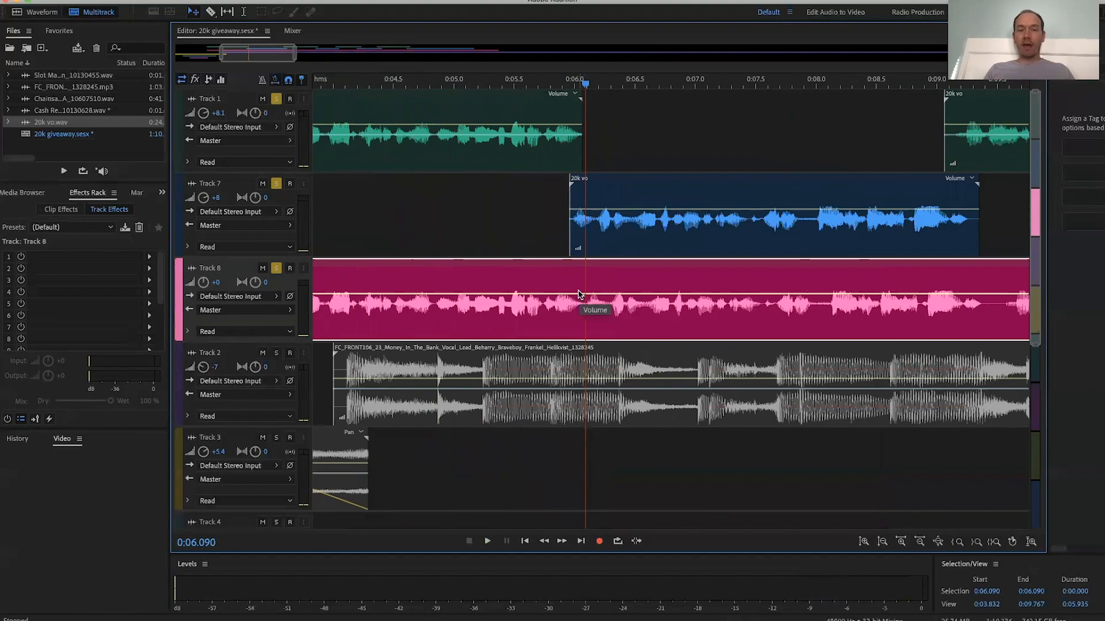
{"action": "key", "text": "ctrl+k"}
{"action": "left_click", "coordinate": [603, 283]}
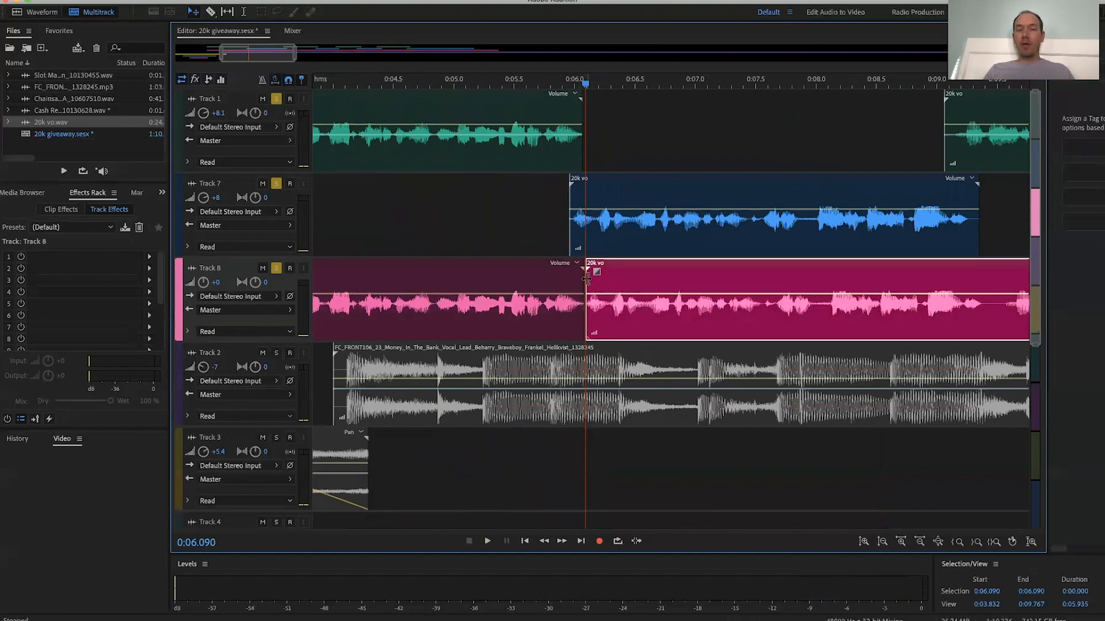
{"action": "left_click_drag", "start_coordinate": [589, 278], "coordinate": [993, 279]}
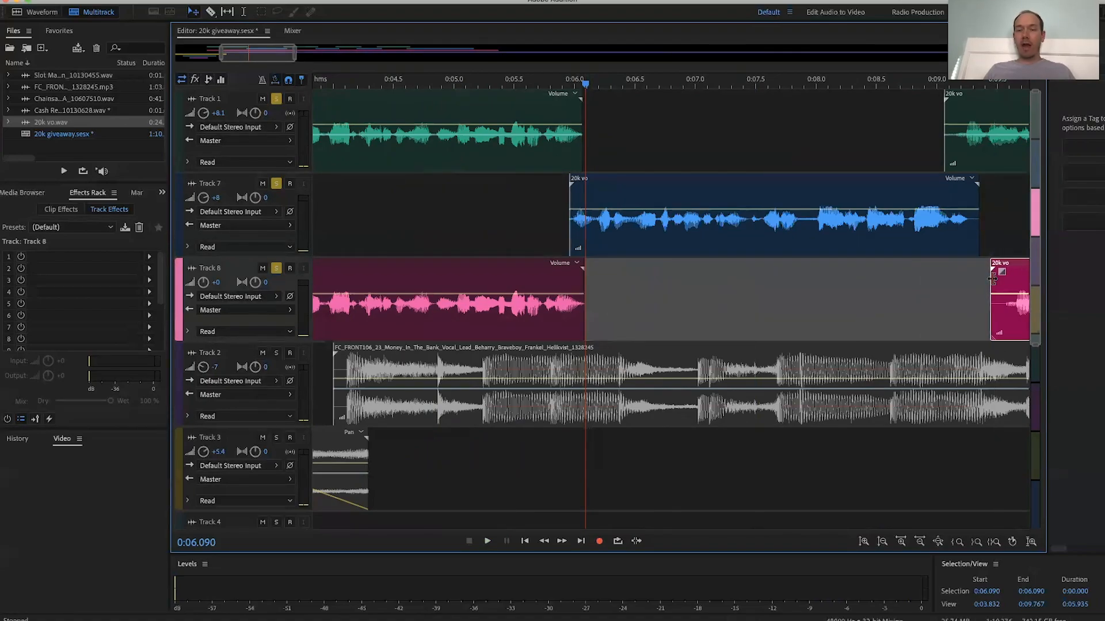
Shift Track 8's first clip slightly later so its speech starts just after that of Track 1's first clip
{"action": "scroll", "coordinate": [543, 309], "scroll_direction": "down", "scroll_amount": 5}
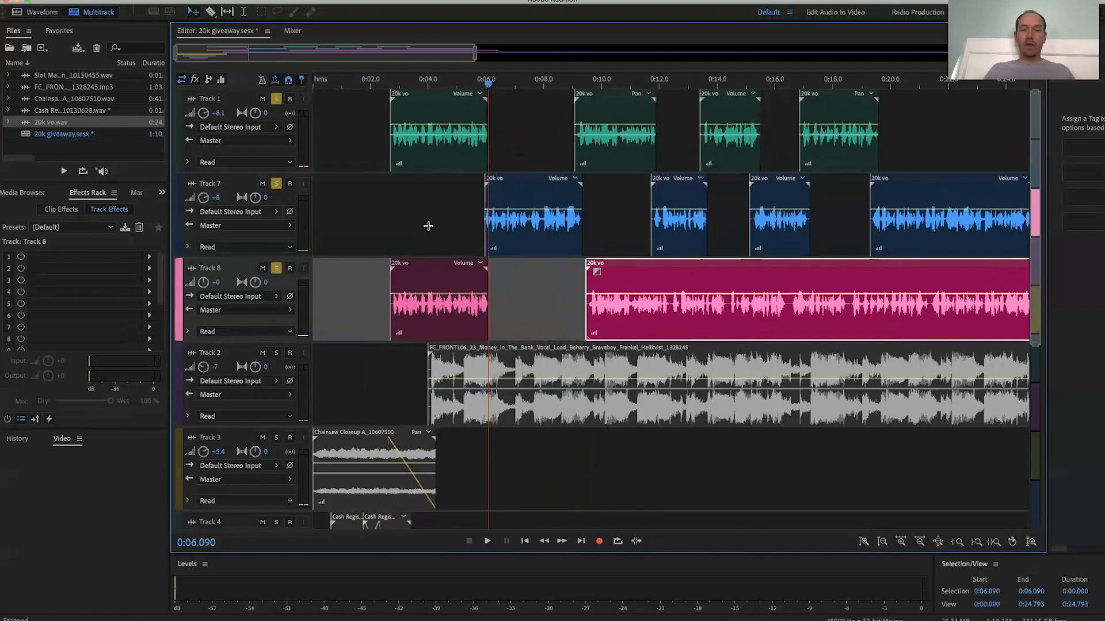
{"action": "scroll", "coordinate": [428, 226], "scroll_direction": "up", "scroll_amount": 5}
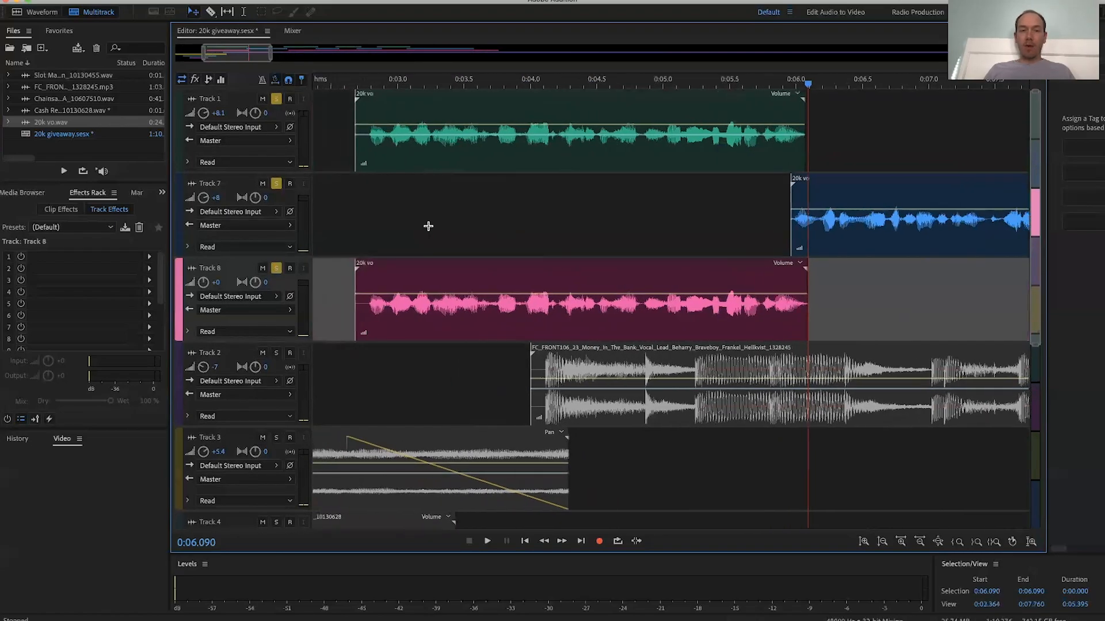
{"action": "scroll", "coordinate": [423, 242], "scroll_direction": "up", "scroll_amount": 4}
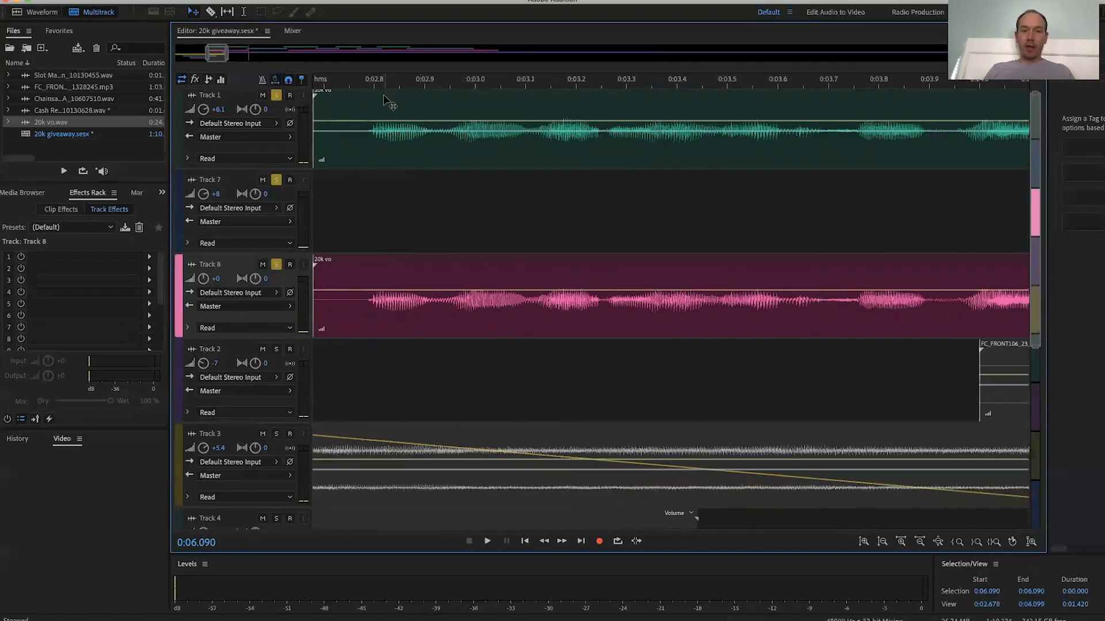
{"action": "left_click", "coordinate": [374, 113]}
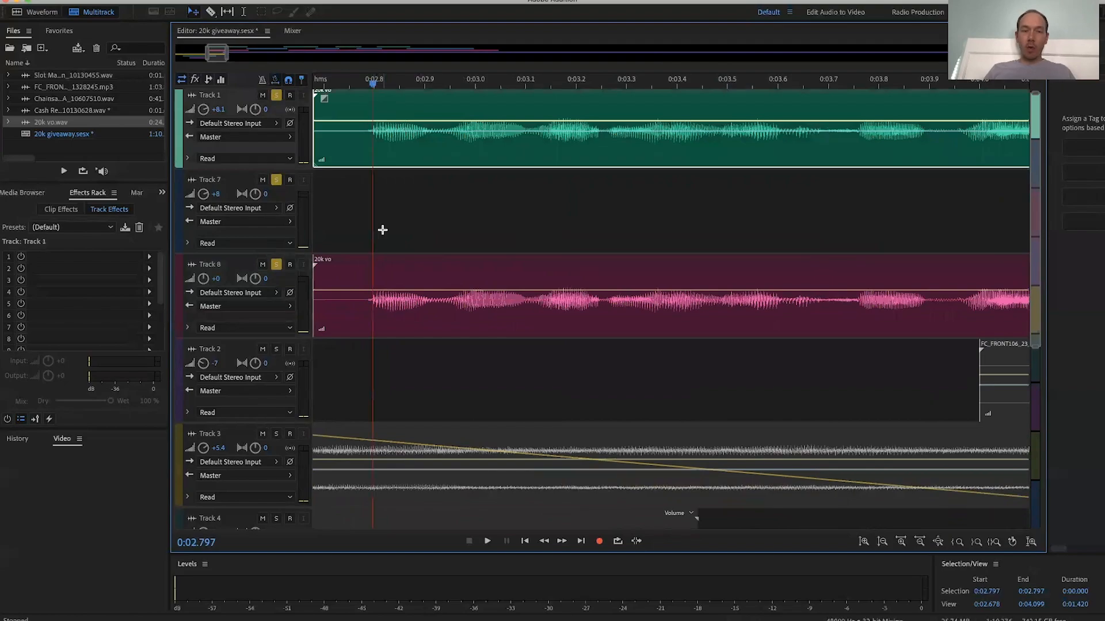
{"action": "scroll", "coordinate": [383, 230], "scroll_direction": "up", "scroll_amount": 2}
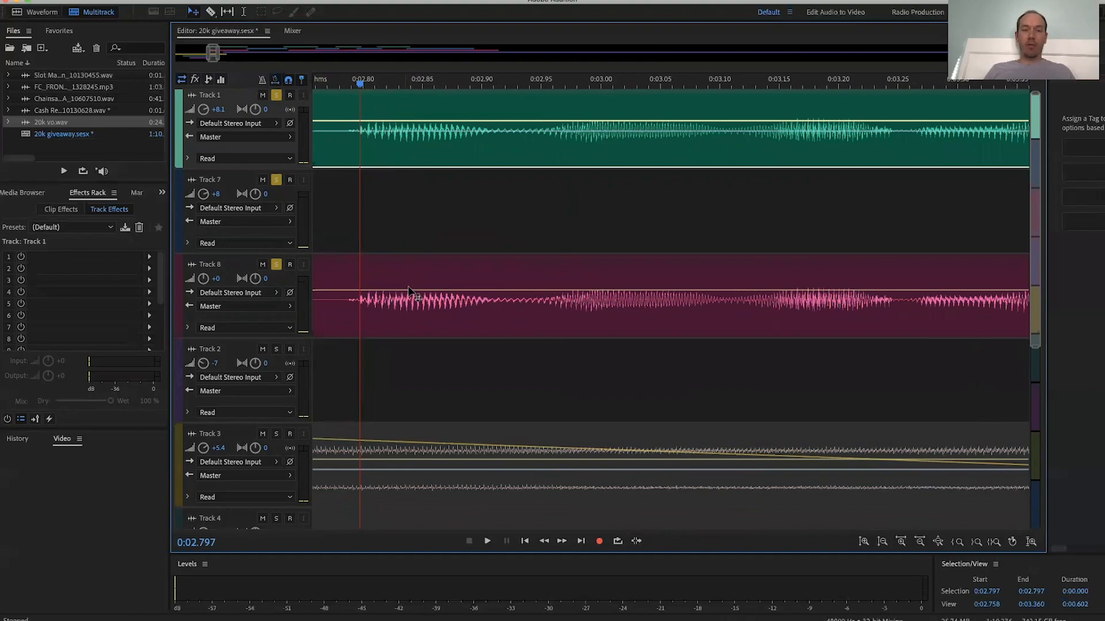
{"action": "left_click_drag", "start_coordinate": [400, 277], "coordinate": [426, 276]}
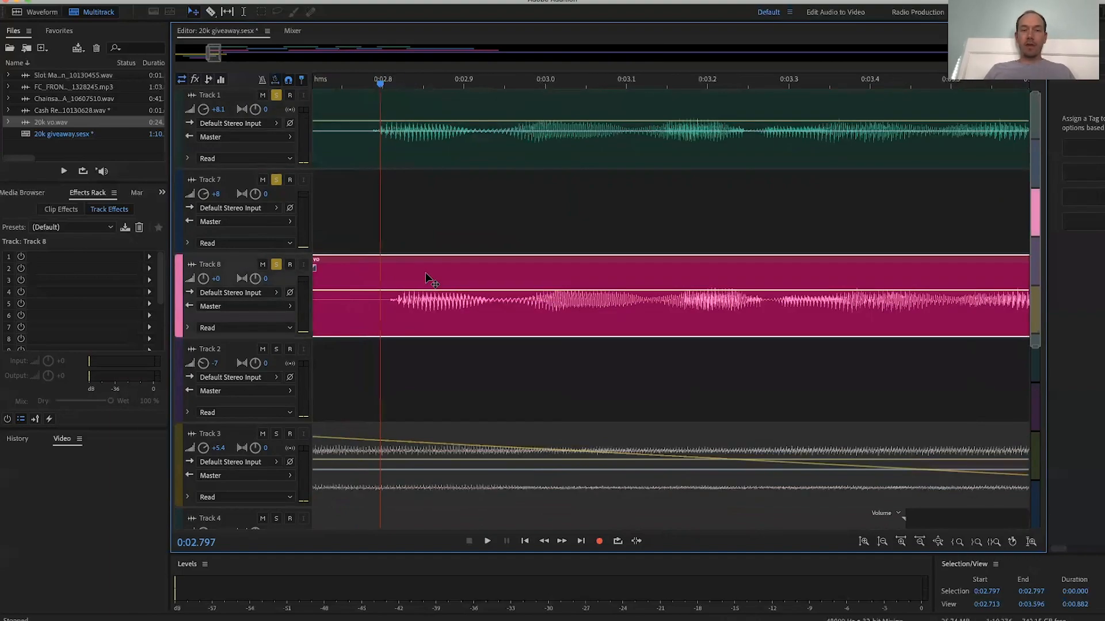
Play the offset first clips on Tracks 1 and 8 together from 0:02.727 to their end
{"action": "scroll", "coordinate": [425, 271], "scroll_direction": "down", "scroll_amount": 5}
{"action": "left_click", "coordinate": [396, 85]}
{"action": "key", "text": "space"}
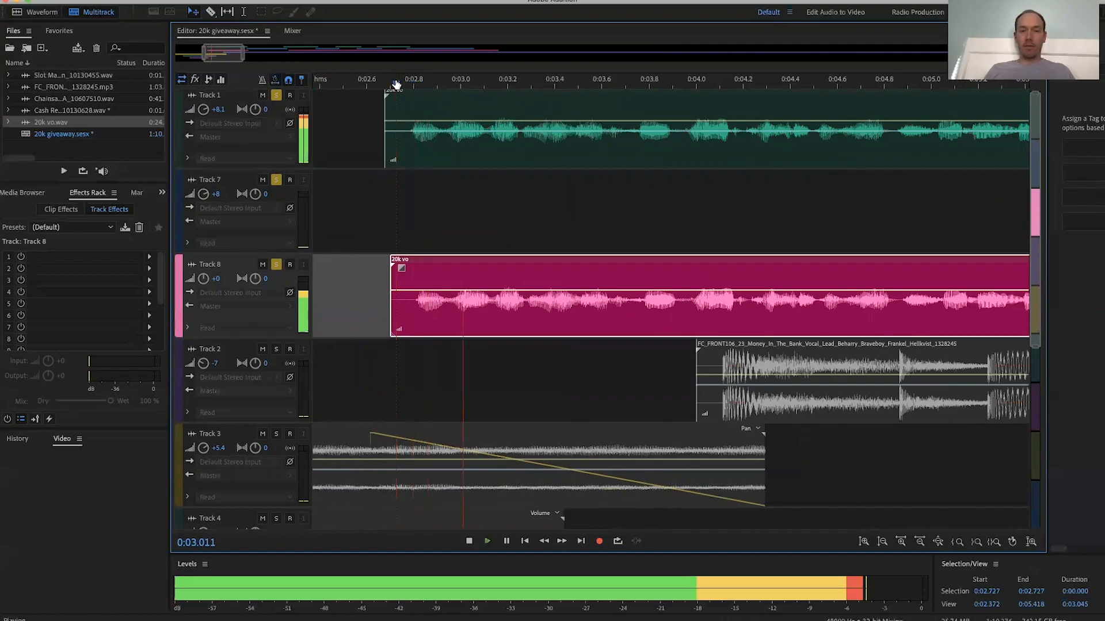
{"action": "scroll", "coordinate": [483, 223], "scroll_direction": "down", "scroll_amount": 2}
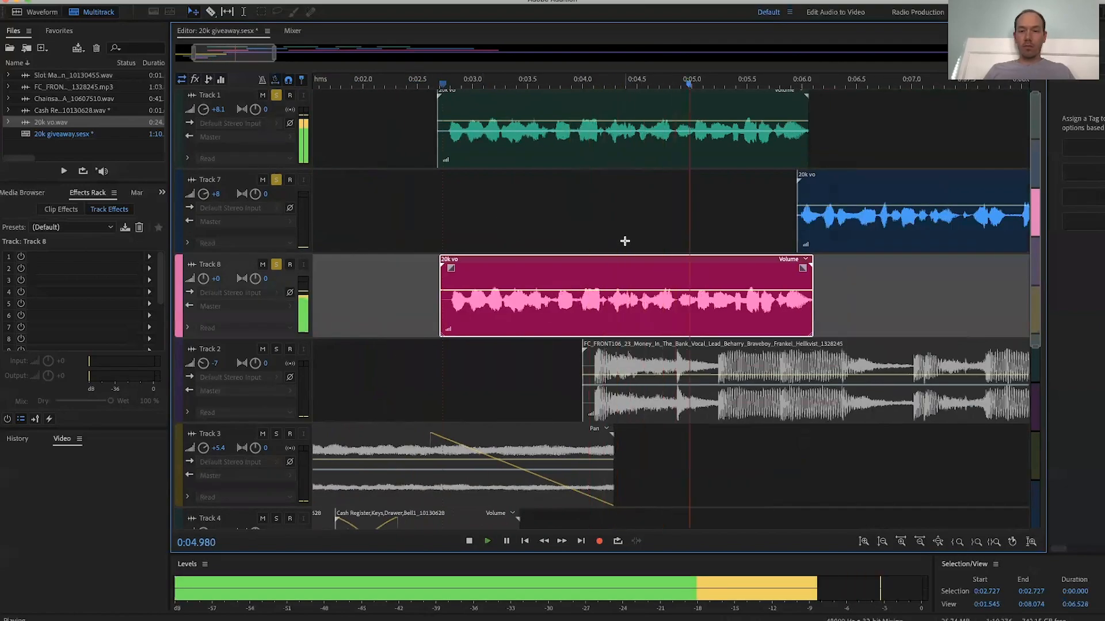
{"action": "key", "text": "space"}
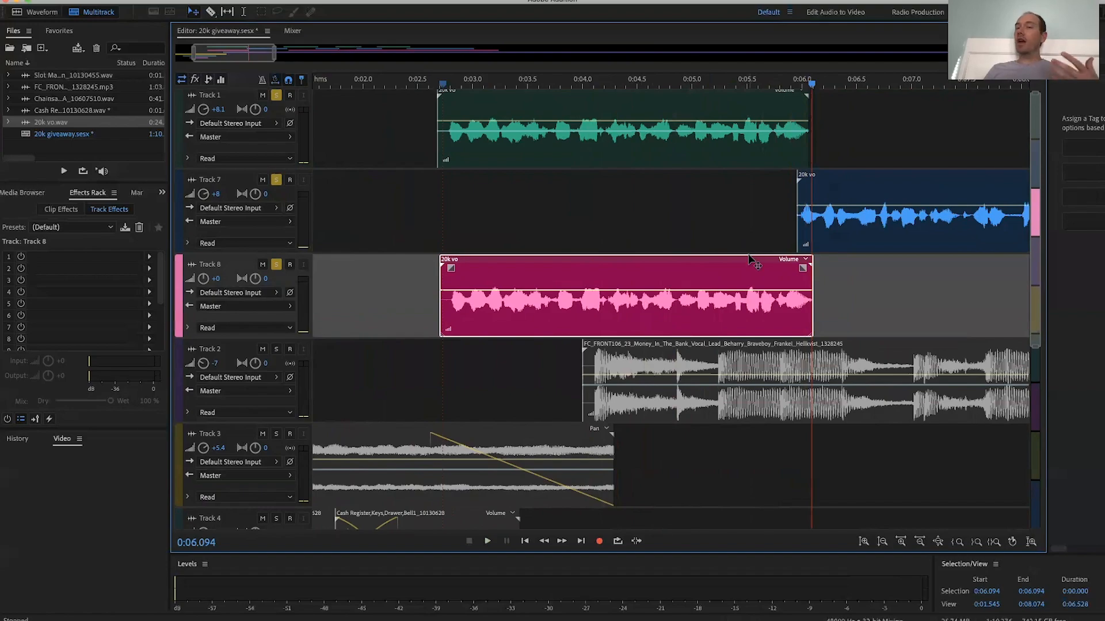
Play the transition from the doubled first clips to Track 7's single voice-over, starting at 0:05.216
{"action": "scroll", "coordinate": [749, 259], "scroll_direction": "down", "scroll_amount": 4}
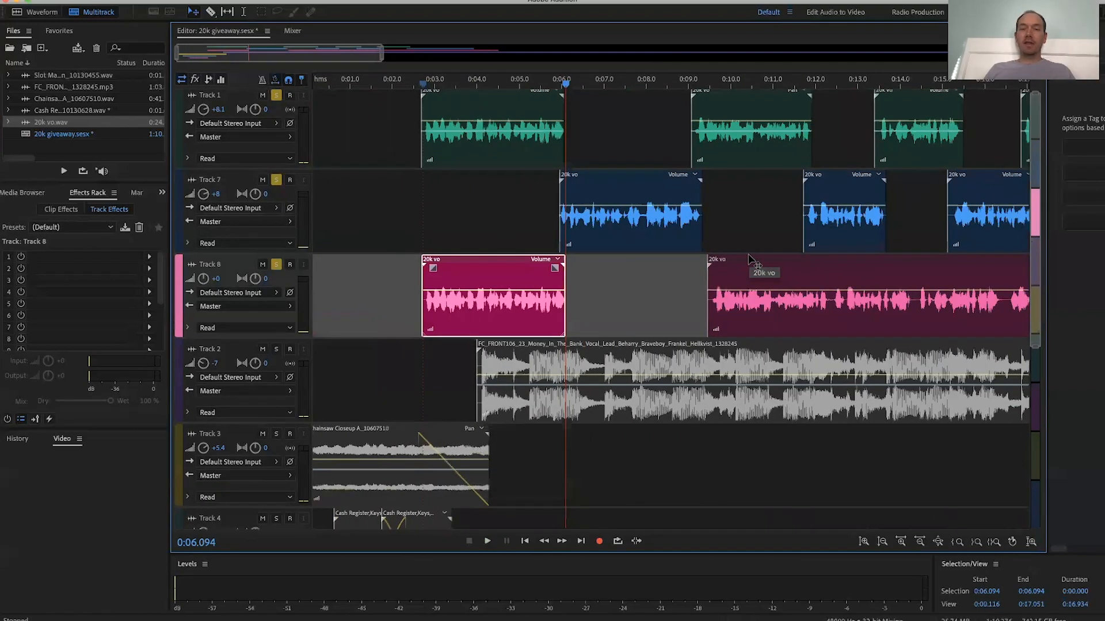
{"action": "scroll", "coordinate": [750, 259], "scroll_direction": "right", "scroll_amount": 1}
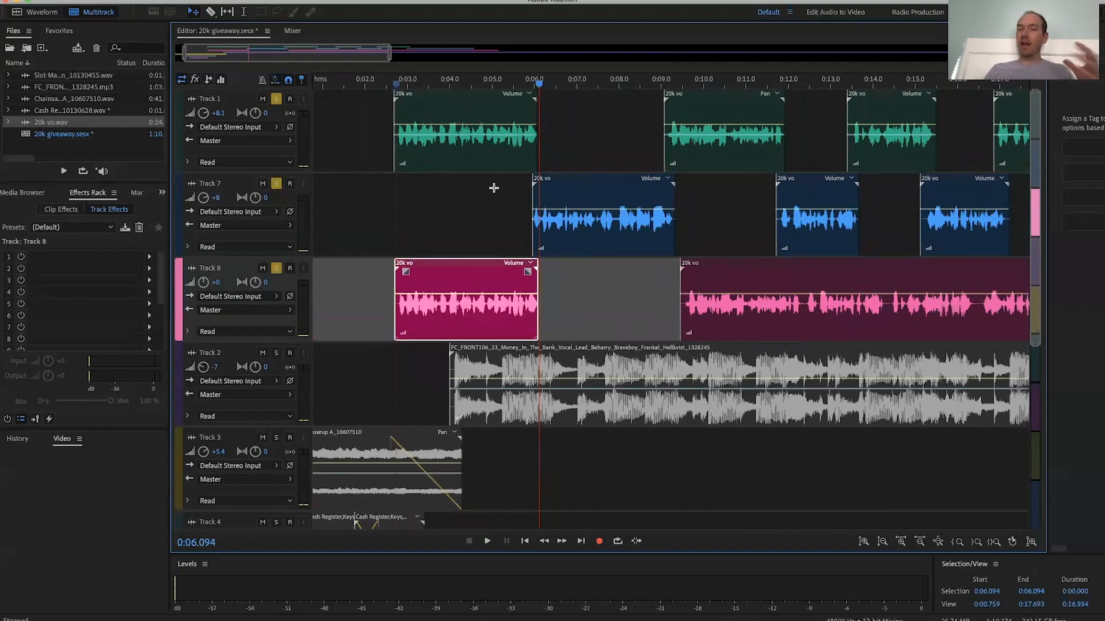
{"action": "left_click", "coordinate": [501, 84]}
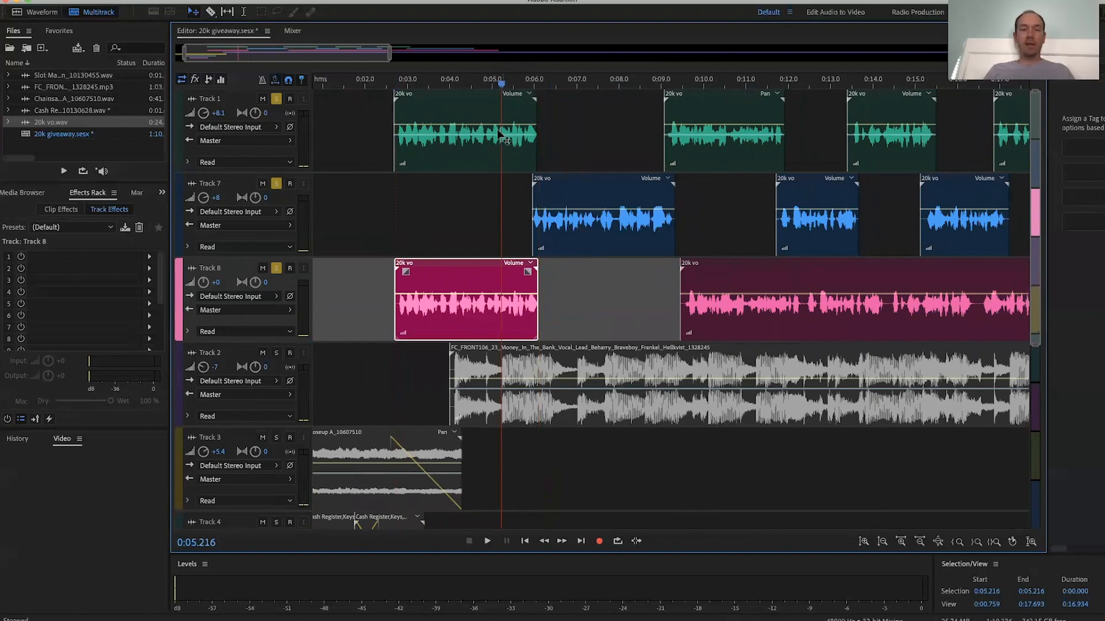
{"action": "key", "text": "space"}
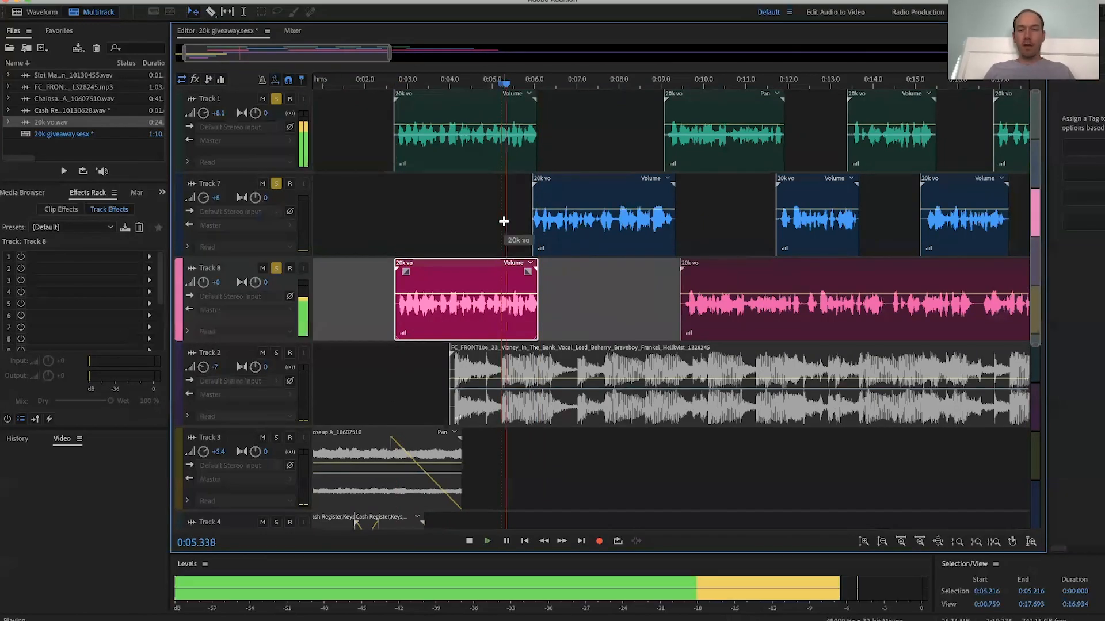
{"action": "key", "text": "space"}
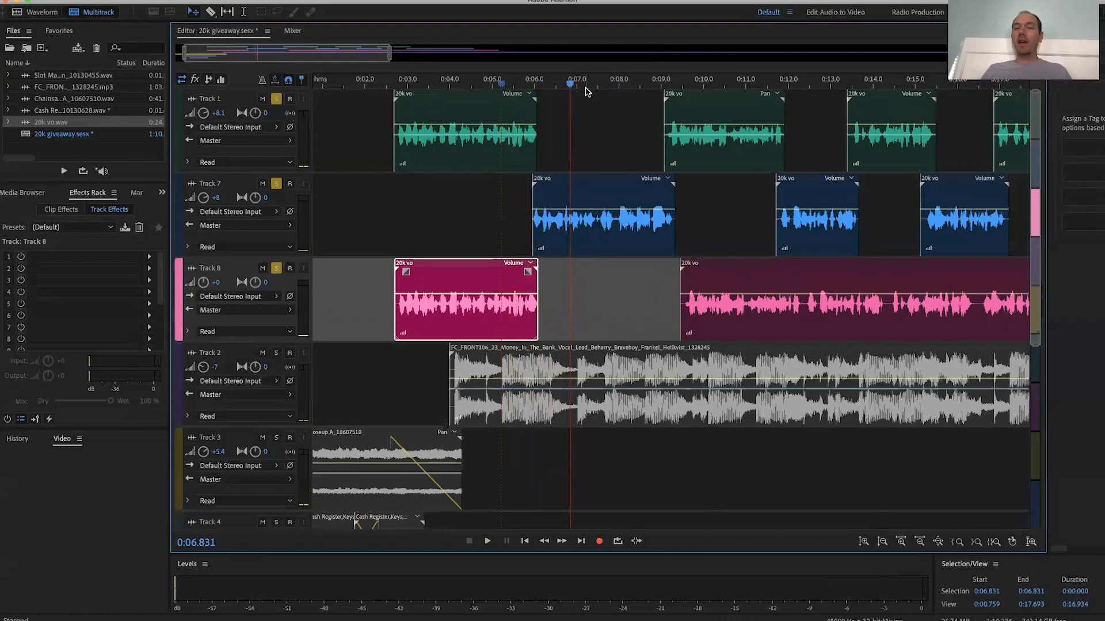
Play Track 7's first clip from 0:06.706 up to the start of Track 1's second clip
{"action": "left_click", "coordinate": [583, 84]}
{"action": "left_click", "coordinate": [565, 84]}
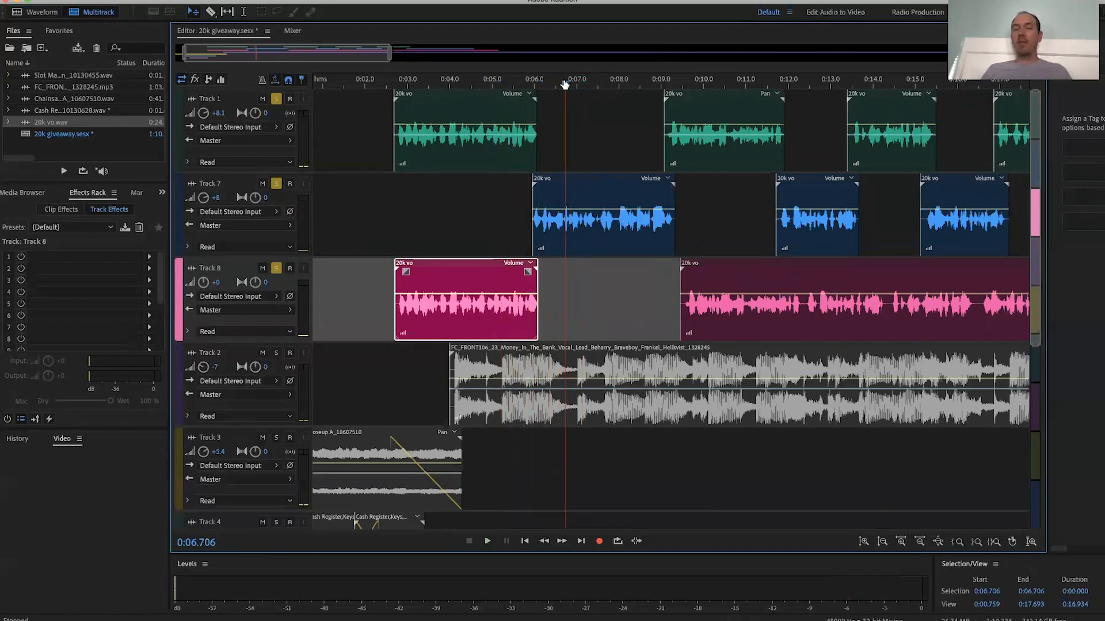
{"action": "key", "text": "space"}
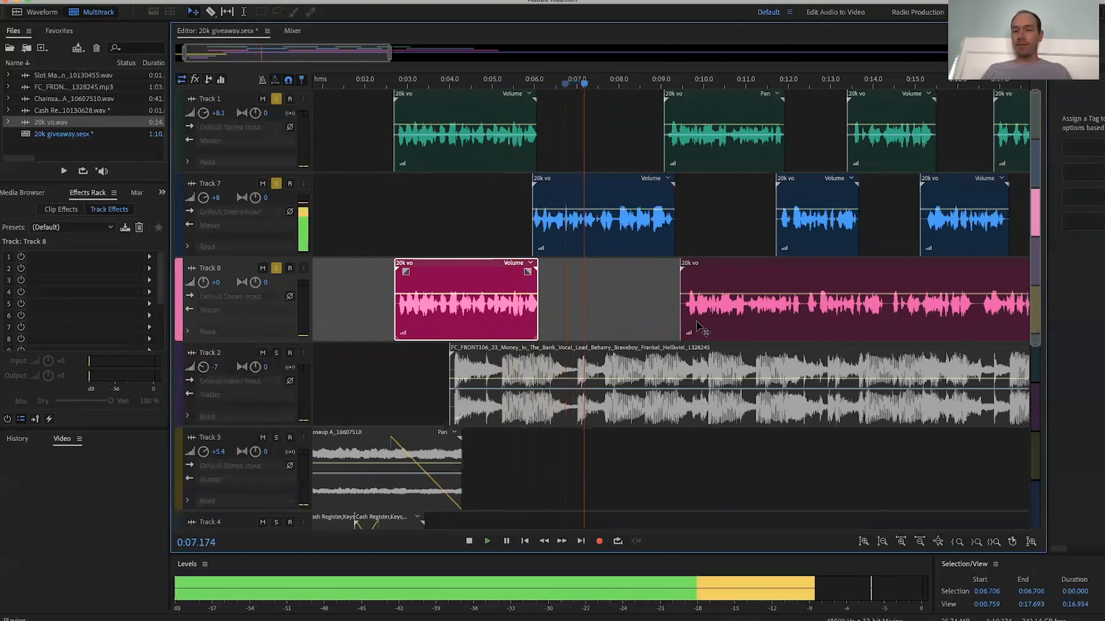
{"action": "scroll", "coordinate": [639, 285], "scroll_direction": "up", "scroll_amount": 2}
{"action": "key", "text": "space"}
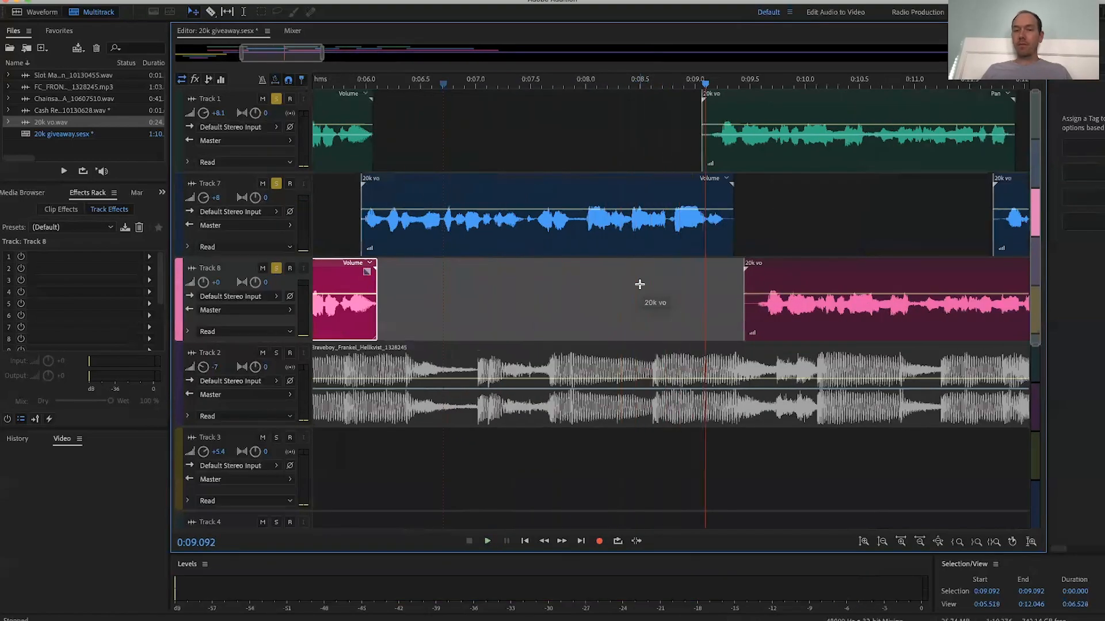
Extend the start of Track 8's second clip back to about 0:08.0 and shift the clip earlier to match Track 7's speech
{"action": "left_click_drag", "start_coordinate": [745, 283], "coordinate": [588, 298]}
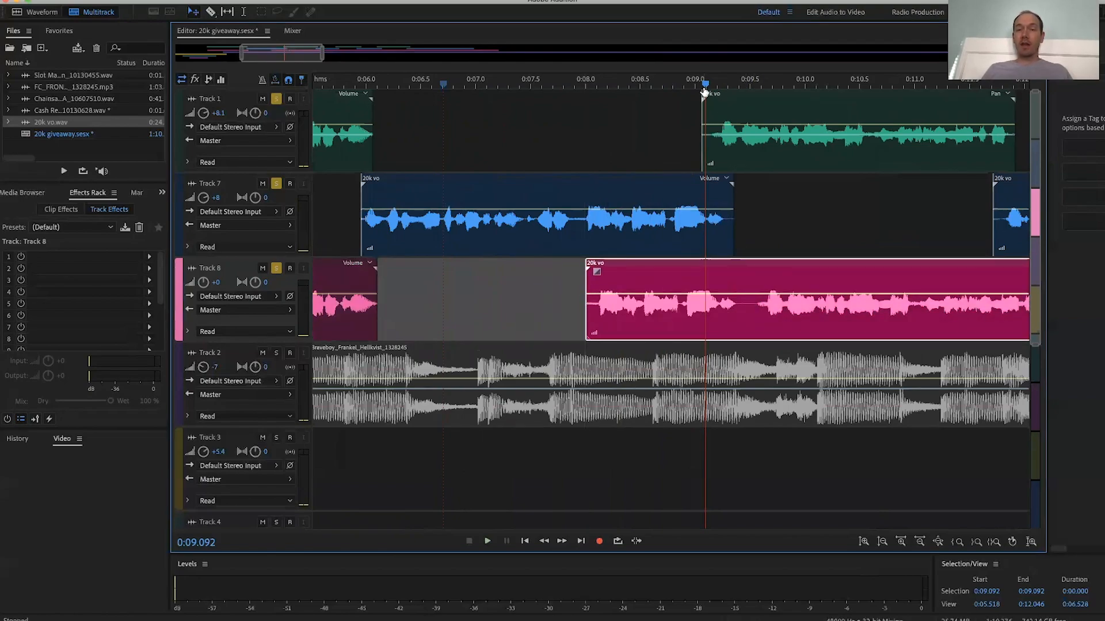
{"action": "scroll", "coordinate": [622, 244], "scroll_direction": "up", "scroll_amount": 5}
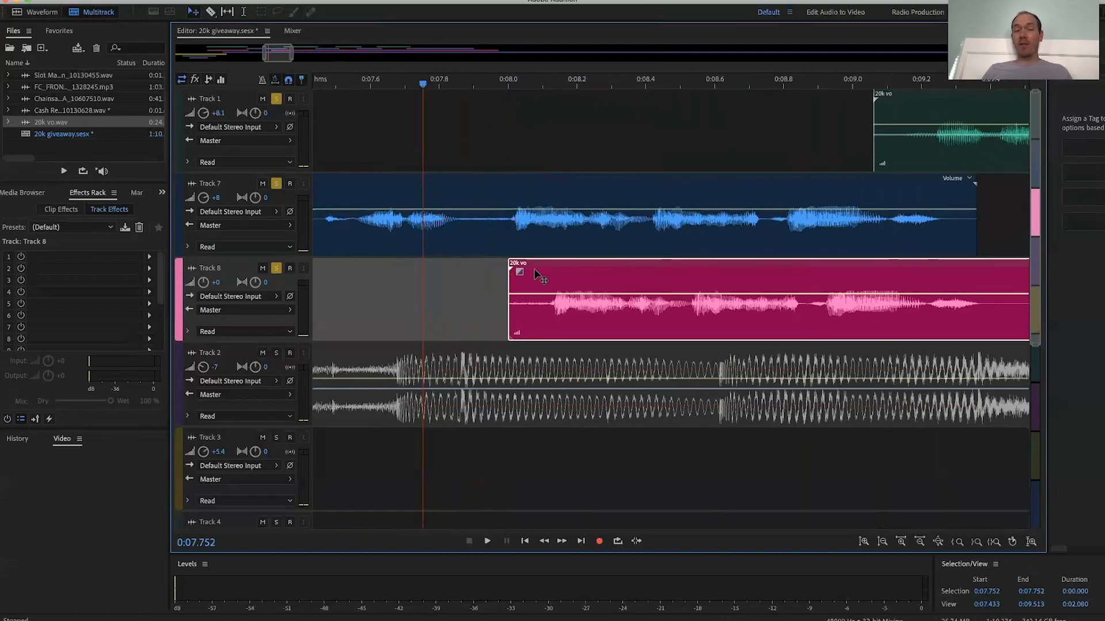
{"action": "left_click_drag", "start_coordinate": [533, 268], "coordinate": [502, 266]}
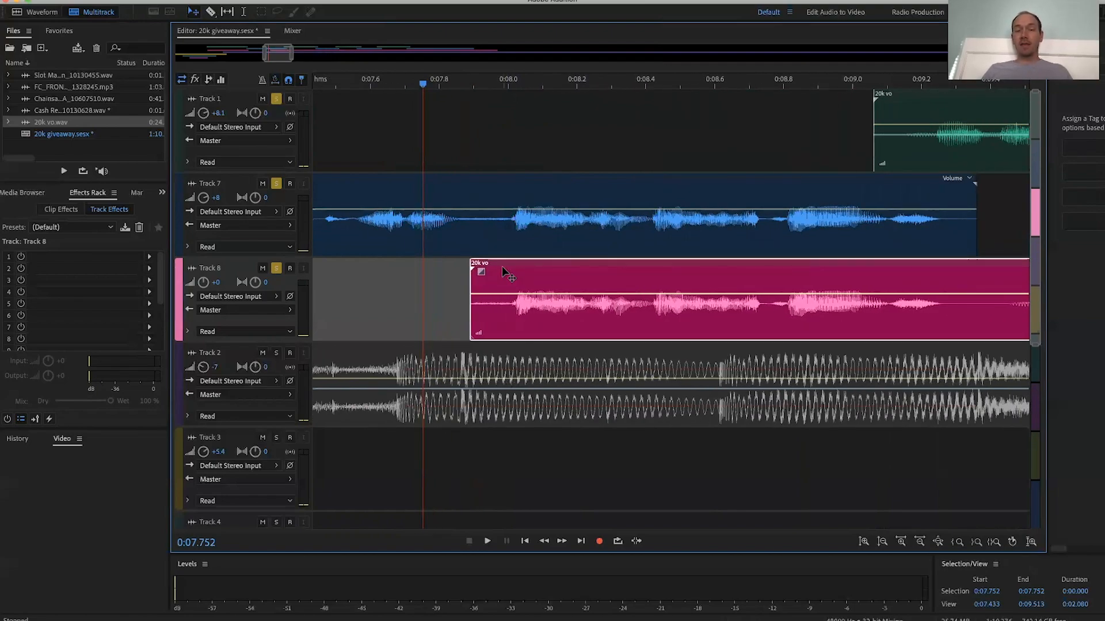
Play the overlap of Track 7's first clip and Track 8's second clip twice, from 0:07.752 and from 0:07.989
{"action": "key", "text": "space"}
{"action": "key", "text": "space"}
{"action": "scroll", "coordinate": [531, 293], "scroll_direction": "down", "scroll_amount": 4}
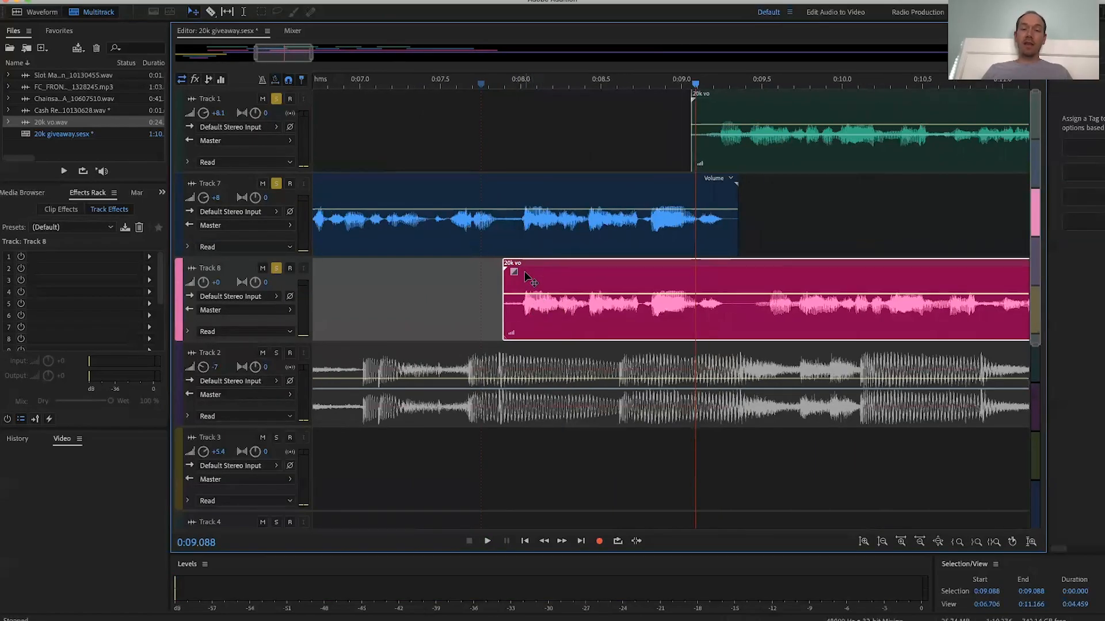
{"action": "scroll", "coordinate": [524, 271], "scroll_direction": "up", "scroll_amount": 10}
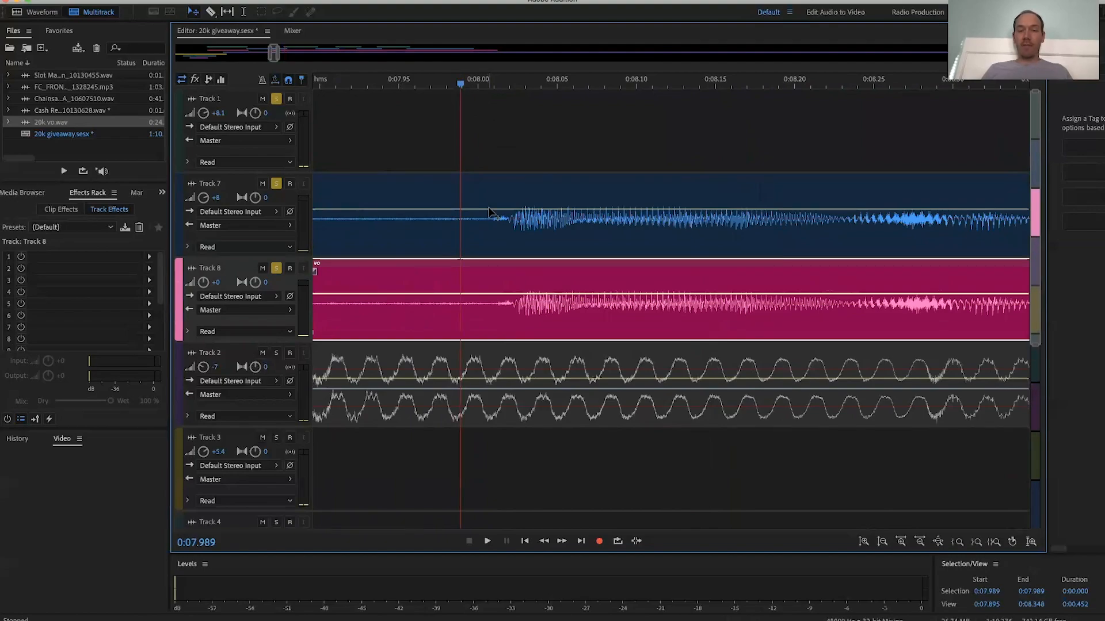
{"action": "key", "text": "space"}
{"action": "scroll", "coordinate": [506, 303], "scroll_direction": "down", "scroll_amount": 5}
{"action": "key", "text": "space"}
{"action": "scroll", "coordinate": [514, 296], "scroll_direction": "down", "scroll_amount": 5}
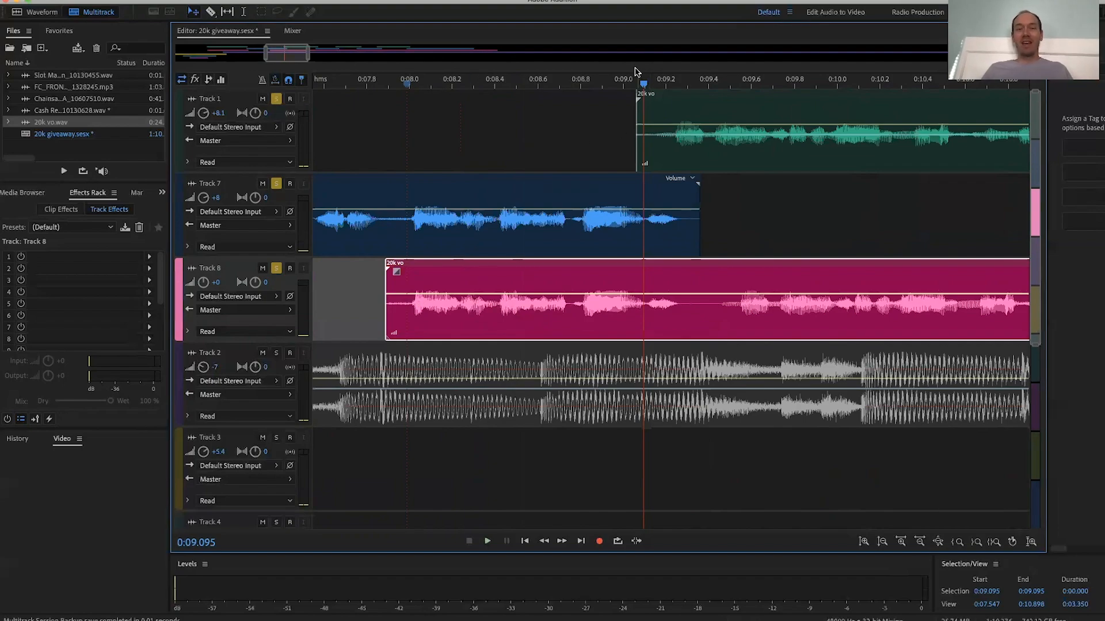
Play from about 0:07.5 to hear Track 8's second clip join Track 7's first clip
{"action": "scroll", "coordinate": [393, 76], "scroll_direction": "down", "scroll_amount": 5}
{"action": "left_click", "coordinate": [375, 85]}
{"action": "key", "text": "space"}
{"action": "key", "text": "space"}
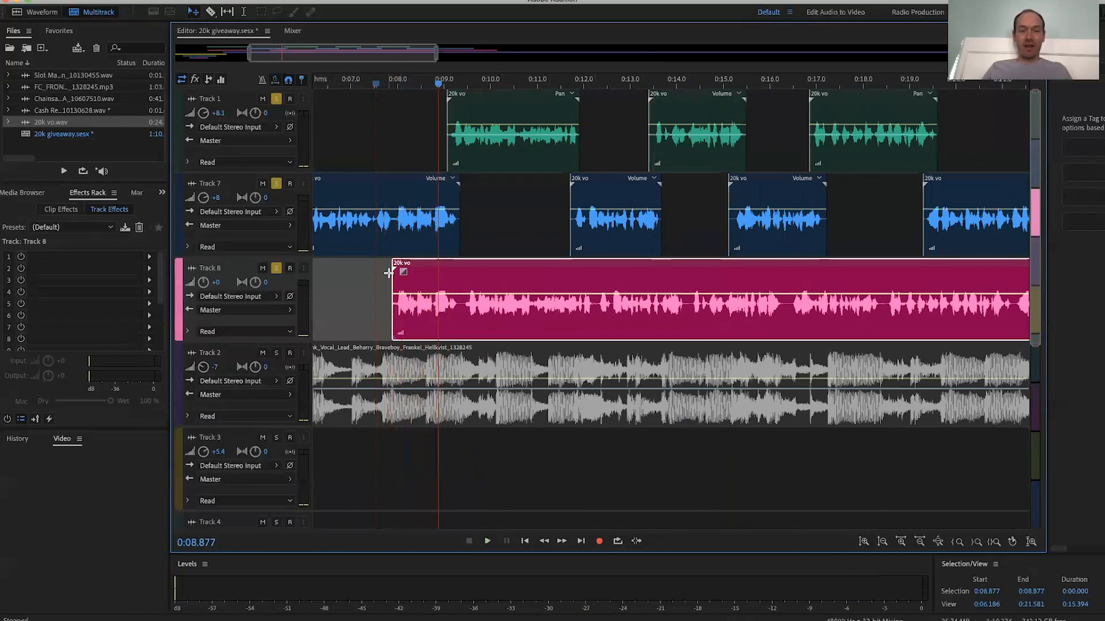
Extend the start of Track 8's second clip back to about 0:07.46 and place the playhead at 0:07.369
{"action": "scroll", "coordinate": [389, 273], "scroll_direction": "up", "scroll_amount": 3}
{"action": "left_click_drag", "start_coordinate": [397, 282], "coordinate": [346, 285]}
{"action": "left_click", "coordinate": [334, 87]}
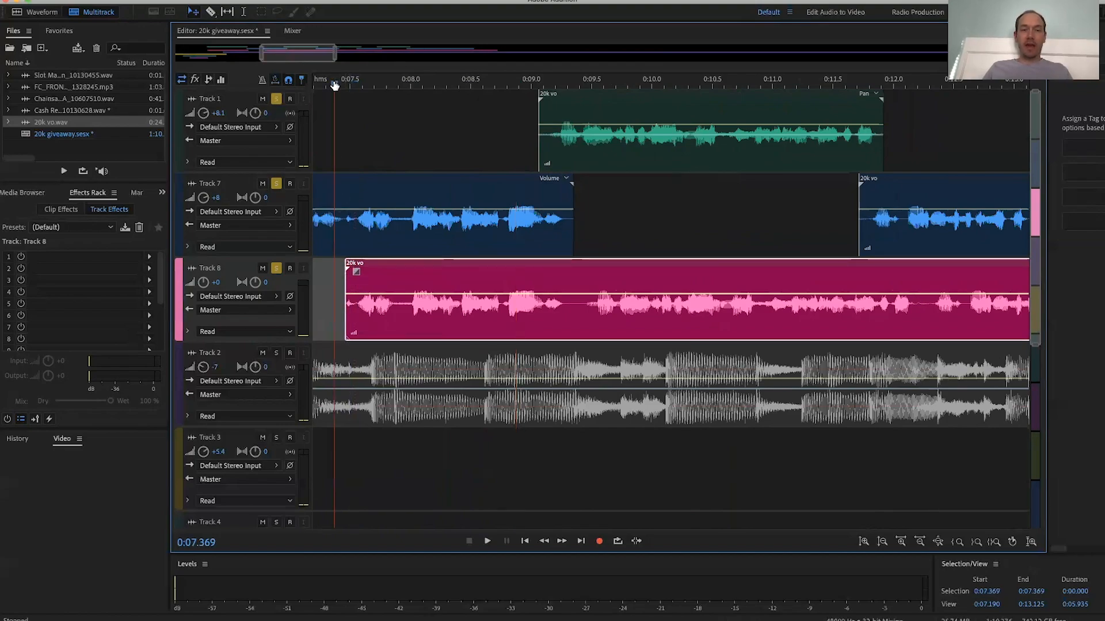
Play from 0:07.364 to hear Track 8's second clip doubling Track 7's first clip
{"action": "key", "text": "space"}
{"action": "left_click", "coordinate": [333, 85]}
{"action": "key", "text": "space"}
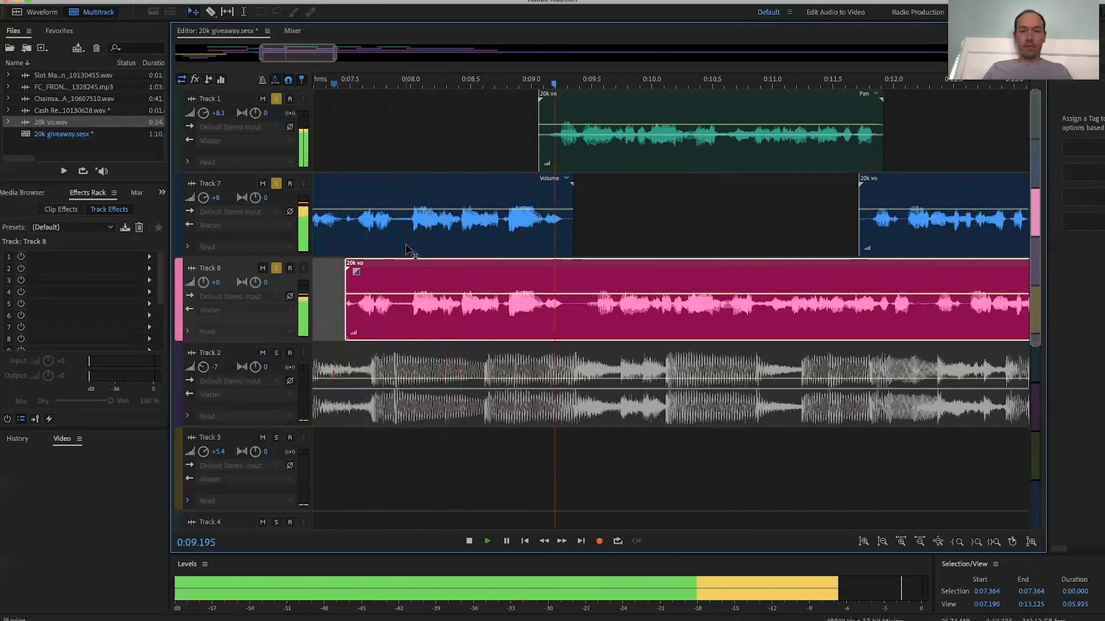
{"action": "key", "text": "space"}
Shift Track 8's second clip later so it starts at about 0:07.78, and play the overlap from 0:07.541
{"action": "scroll", "coordinate": [502, 275], "scroll_direction": "up", "scroll_amount": 3}
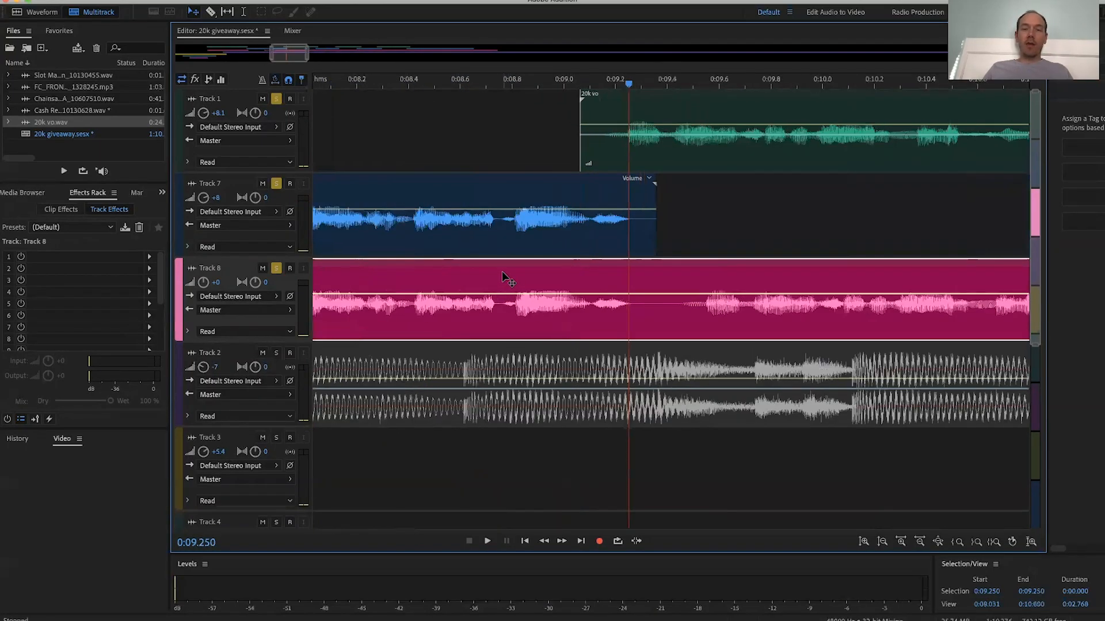
{"action": "left_click_drag", "start_coordinate": [499, 272], "coordinate": [585, 270]}
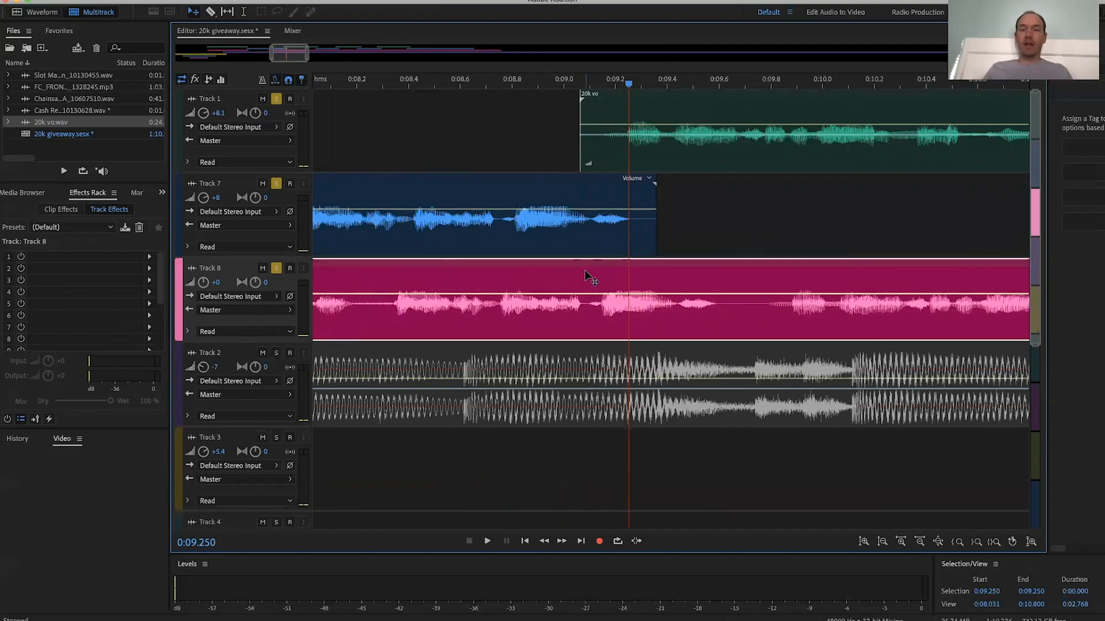
{"action": "scroll", "coordinate": [584, 271], "scroll_direction": "down", "scroll_amount": 3}
{"action": "left_click", "coordinate": [415, 86]}
{"action": "key", "text": "space"}
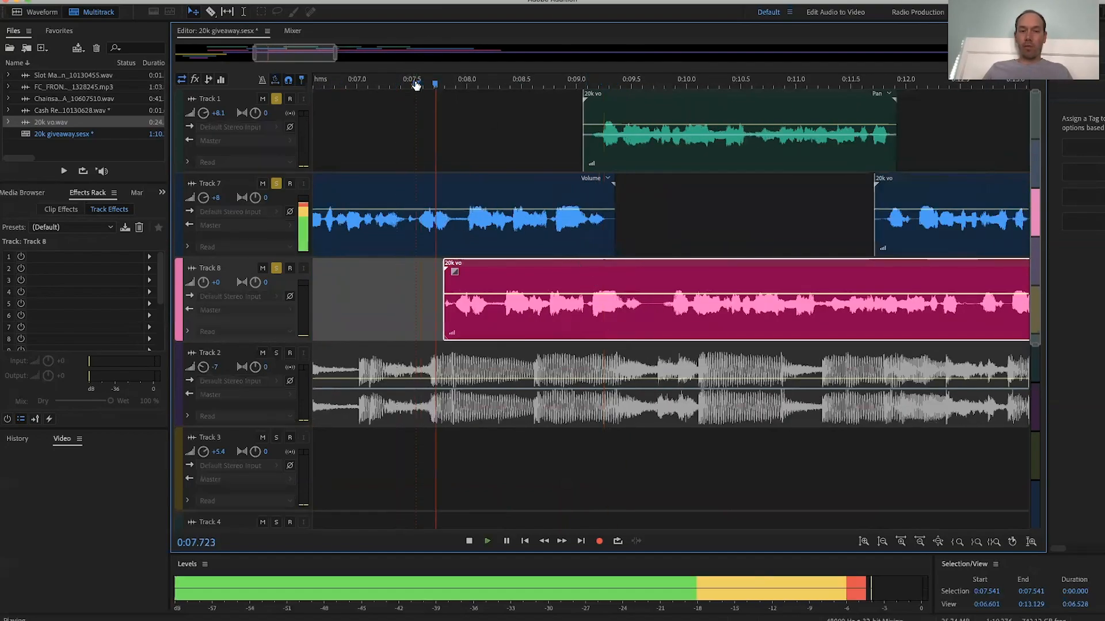
{"action": "scroll", "coordinate": [467, 287], "scroll_direction": "up", "scroll_amount": 3}
{"action": "key", "text": "space"}
Nudge Track 8's second clip earlier to start at about 0:07.68, and play the overlap from 0:07.504
{"action": "left_click_drag", "start_coordinate": [471, 265], "coordinate": [444, 265]}
{"action": "left_click", "coordinate": [349, 84]}
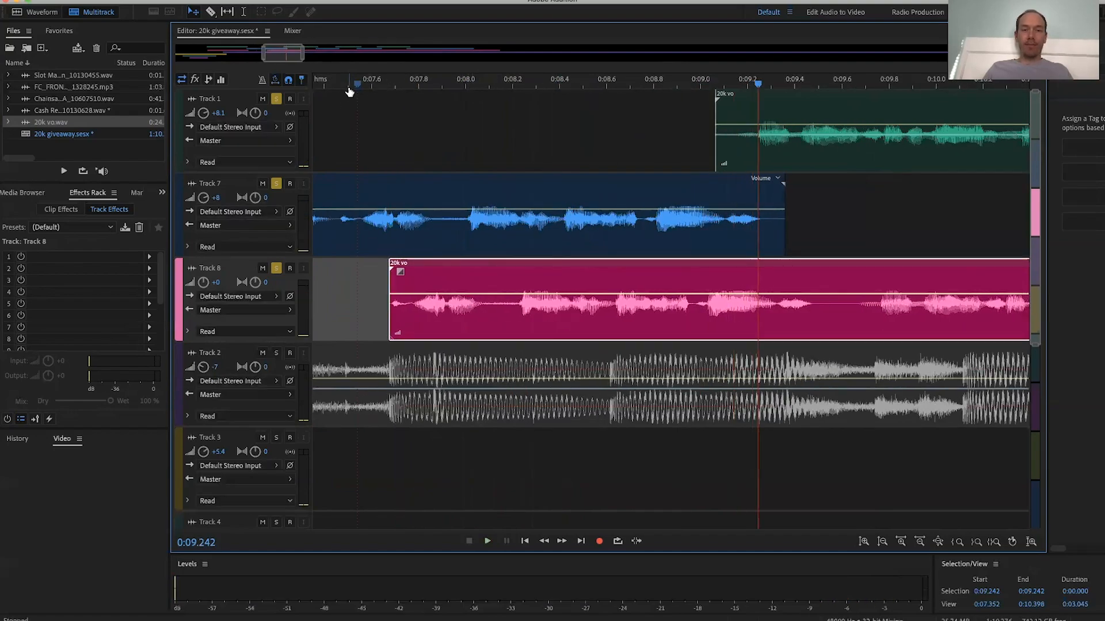
{"action": "key", "text": "space"}
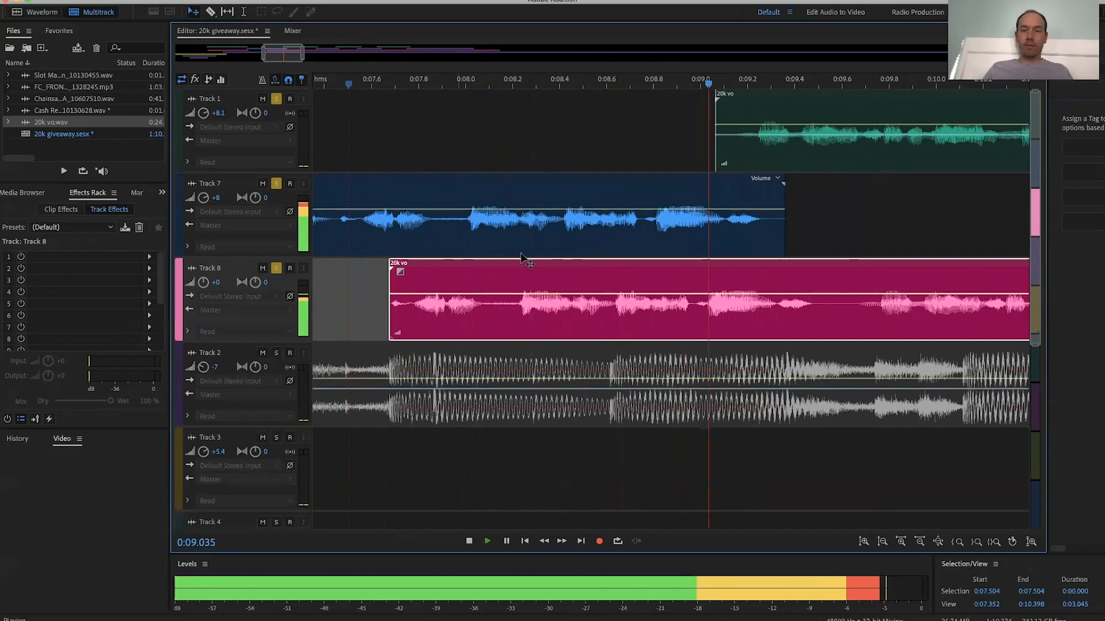
{"action": "key", "text": "space"}
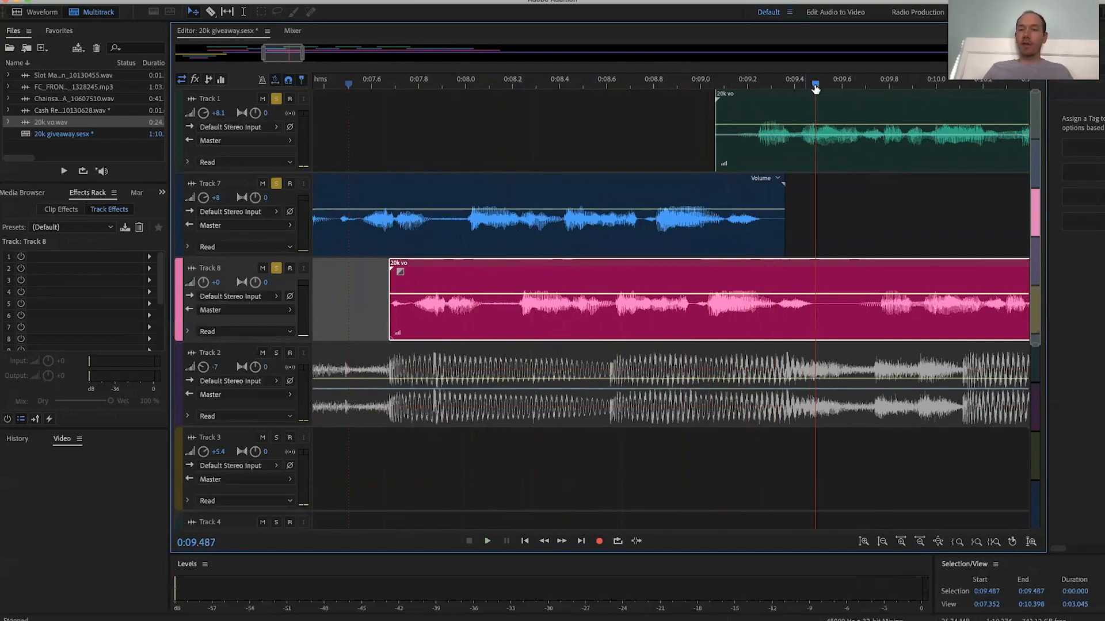
Split Track 8's second clip at 0:09.604 and trim the start of the remaining part to about 0:12.4
{"action": "left_click_drag", "start_coordinate": [816, 86], "coordinate": [843, 85]}
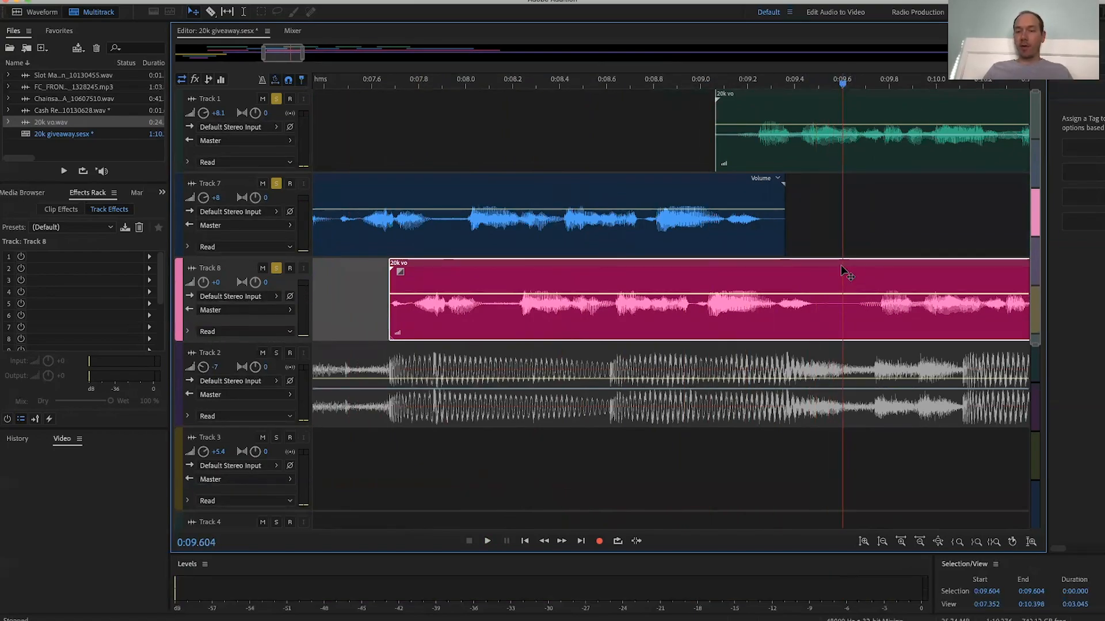
{"action": "key", "text": "ctrl+k"}
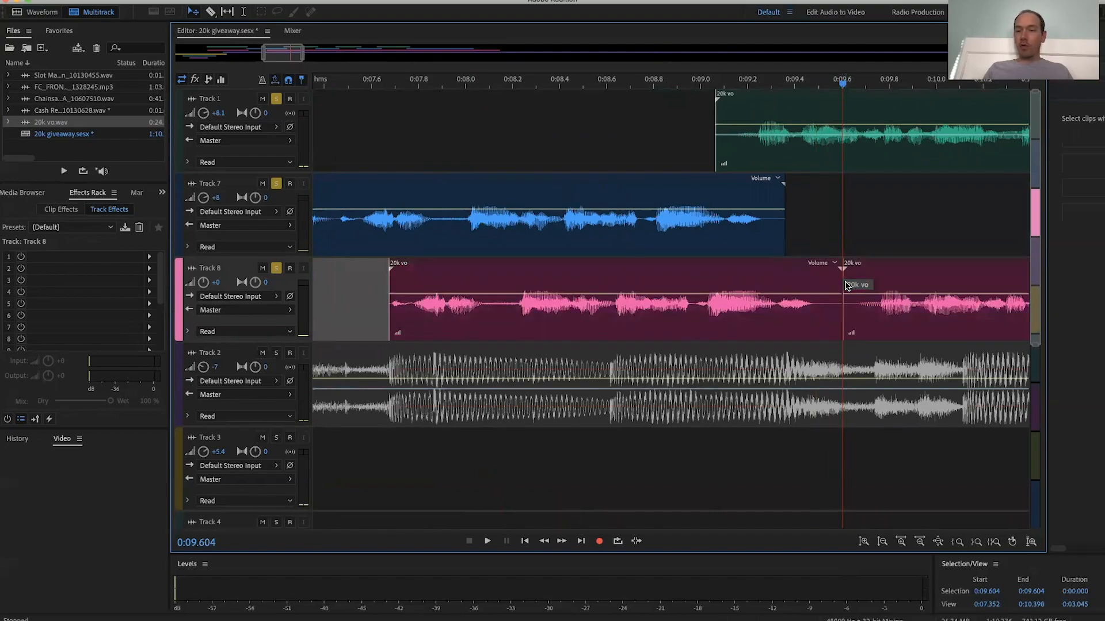
{"action": "scroll", "coordinate": [836, 282], "scroll_direction": "down", "scroll_amount": 6}
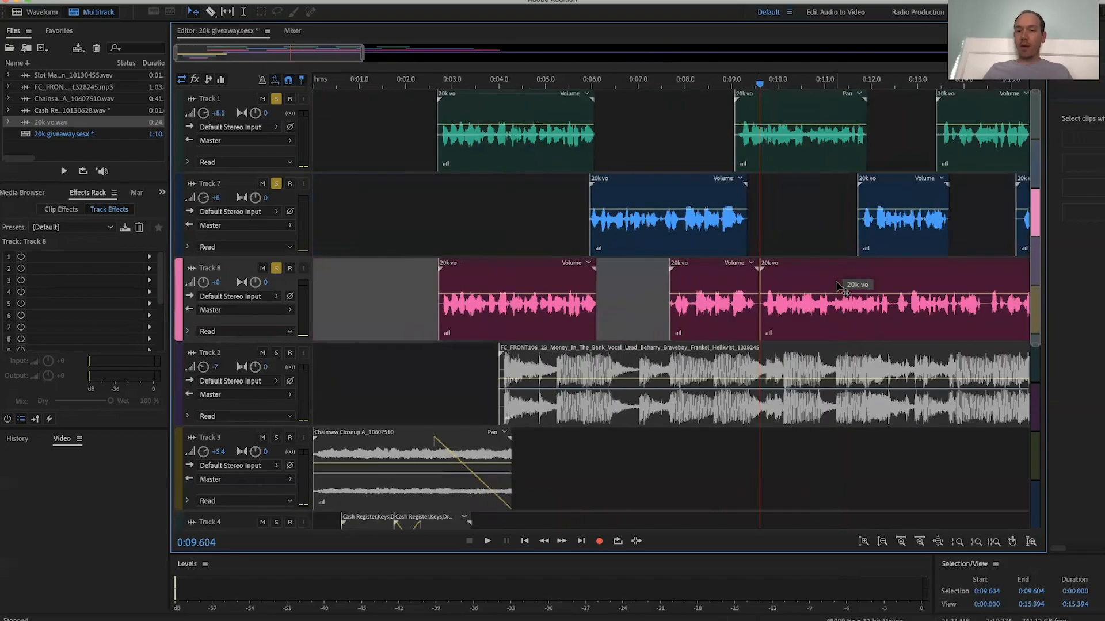
{"action": "left_click_drag", "start_coordinate": [761, 280], "coordinate": [888, 277]}
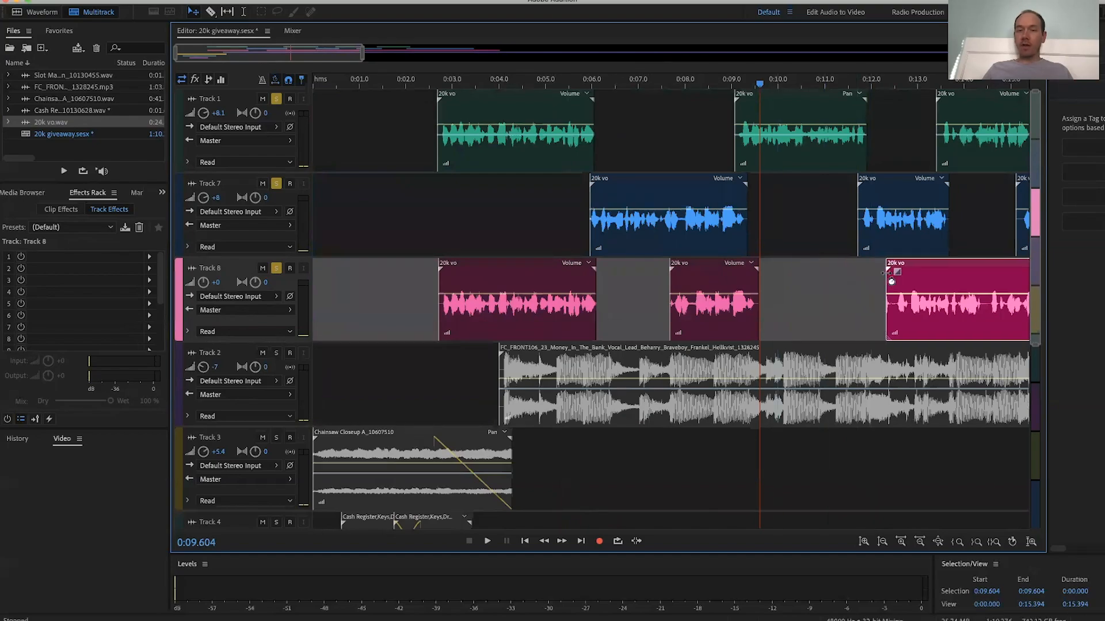
Play the advert from 0:02.497 through both doubled phrases and into the start of Track 8's third clip
{"action": "left_click", "coordinate": [576, 86]}
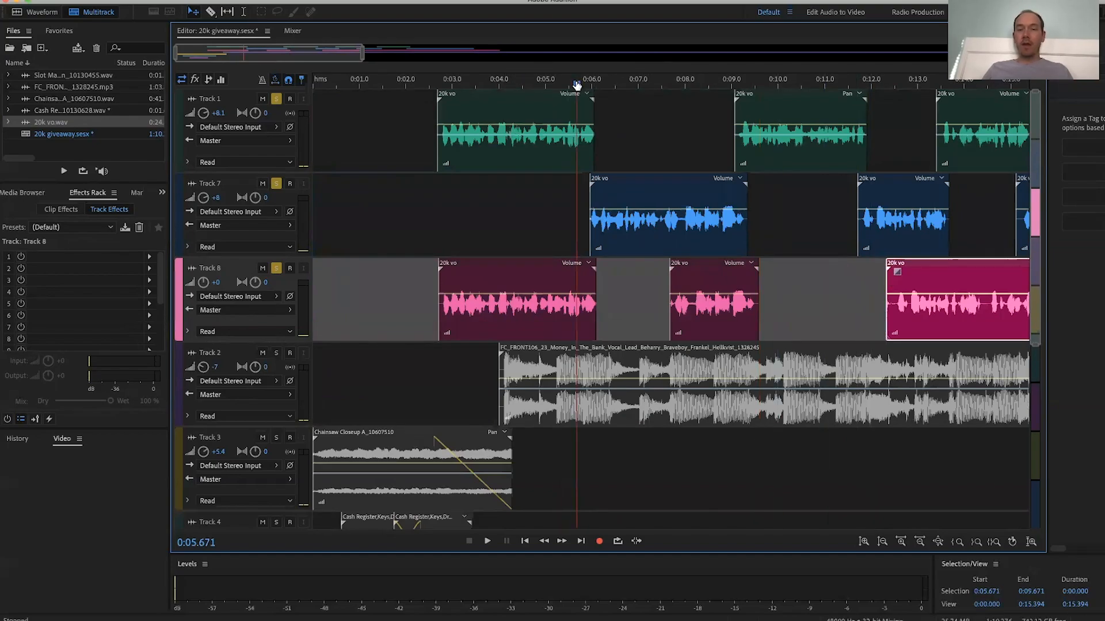
{"action": "left_click", "coordinate": [427, 90]}
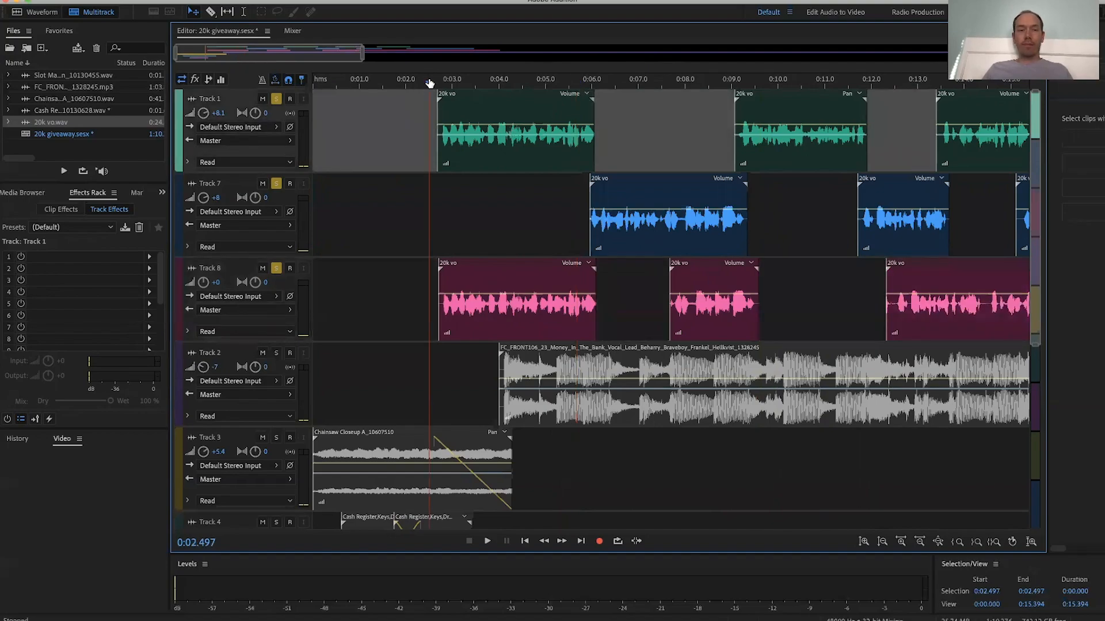
{"action": "key", "text": "space"}
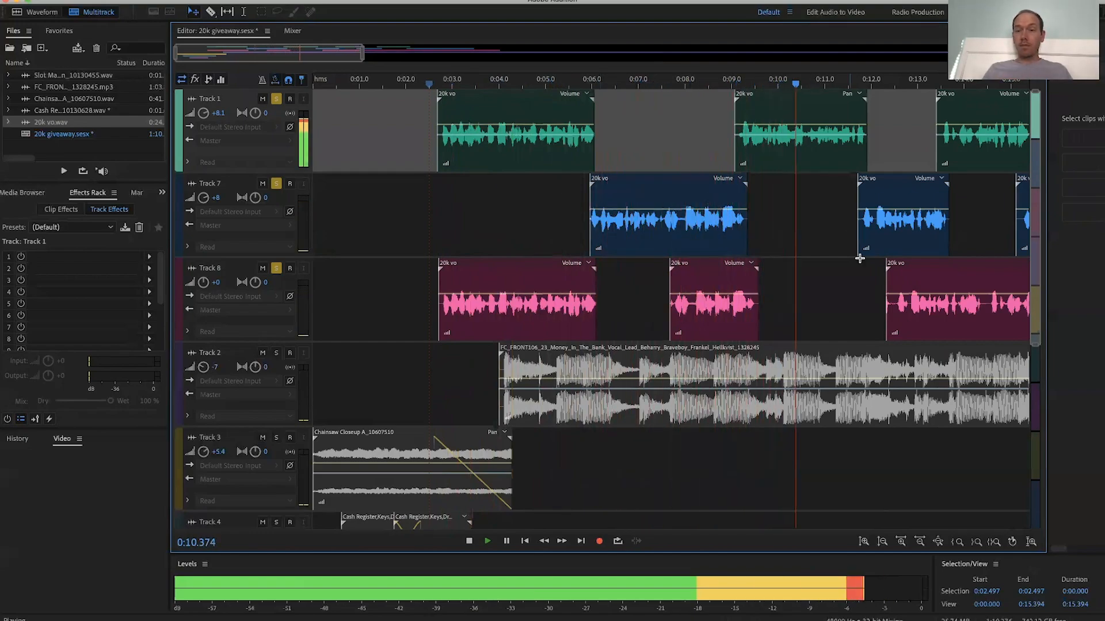
{"action": "scroll", "coordinate": [859, 270], "scroll_direction": "right", "scroll_amount": 5}
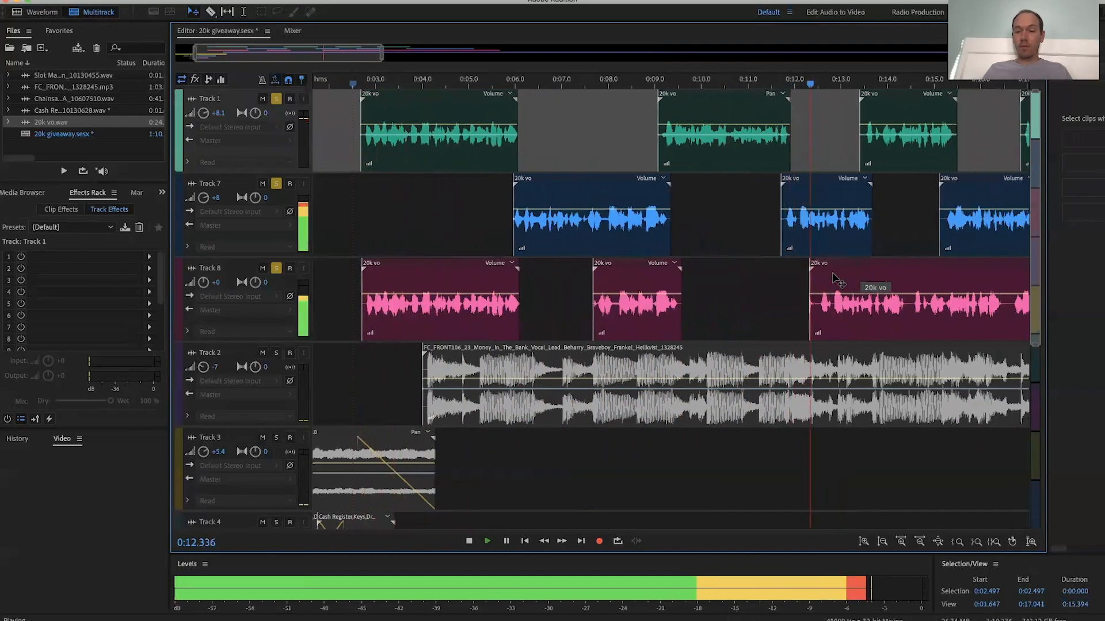
{"action": "key", "text": "space"}
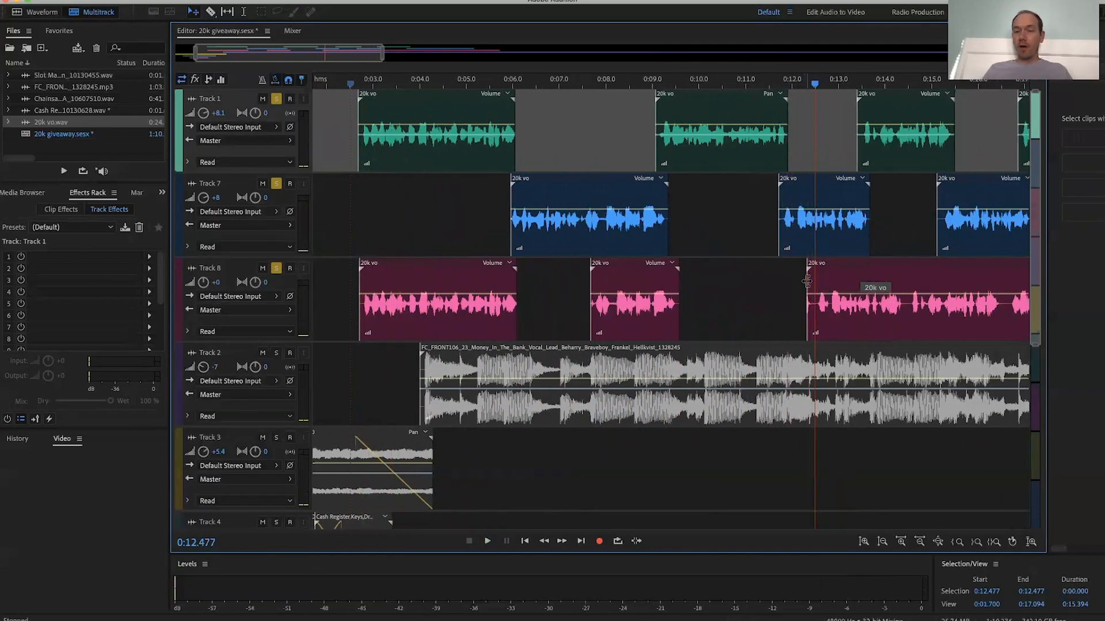
Trim the start of Track 8's third clip to about 0:14.4 and play from 0:11.901
{"action": "left_click_drag", "start_coordinate": [807, 280], "coordinate": [904, 280]}
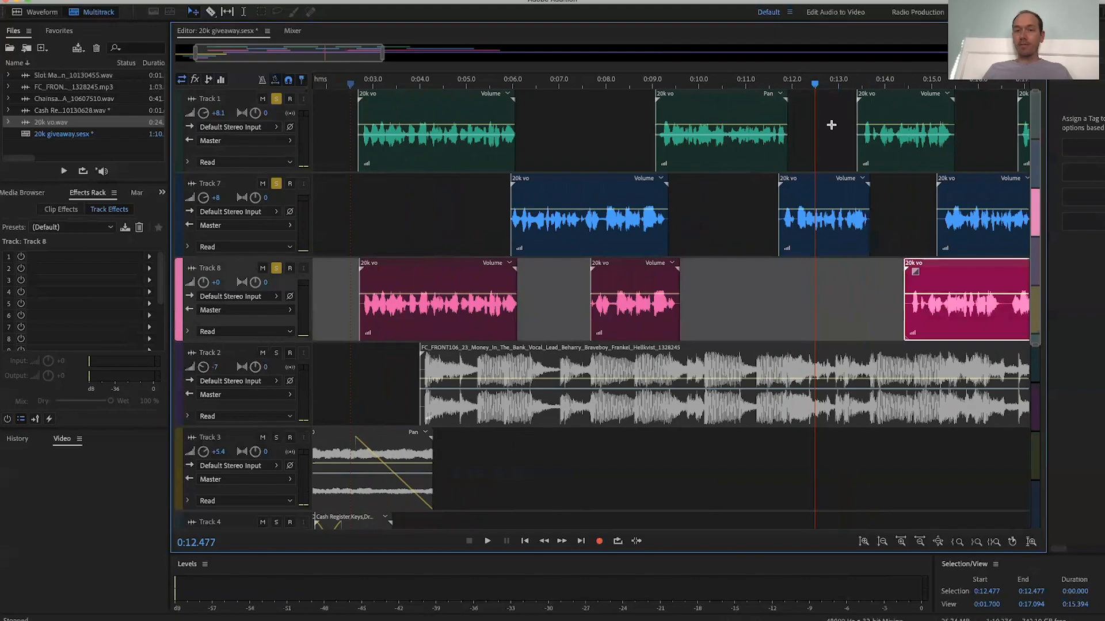
{"action": "key", "text": "space"}
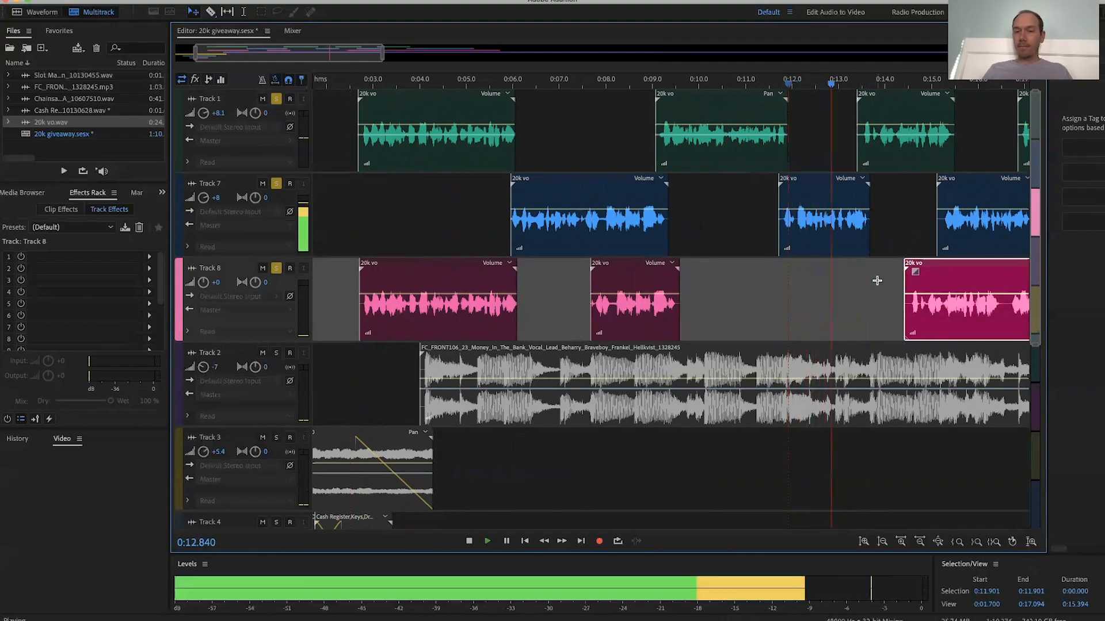
{"action": "scroll", "coordinate": [875, 279], "scroll_direction": "up", "scroll_amount": 3}
{"action": "scroll", "coordinate": [886, 281], "scroll_direction": "down", "scroll_amount": 3}
{"action": "key", "text": "space"}
Move Track 8's third clip earlier to start at about 0:13.47, slightly behind the matching phrase on Track 1
{"action": "left_click_drag", "start_coordinate": [955, 282], "coordinate": [896, 277]}
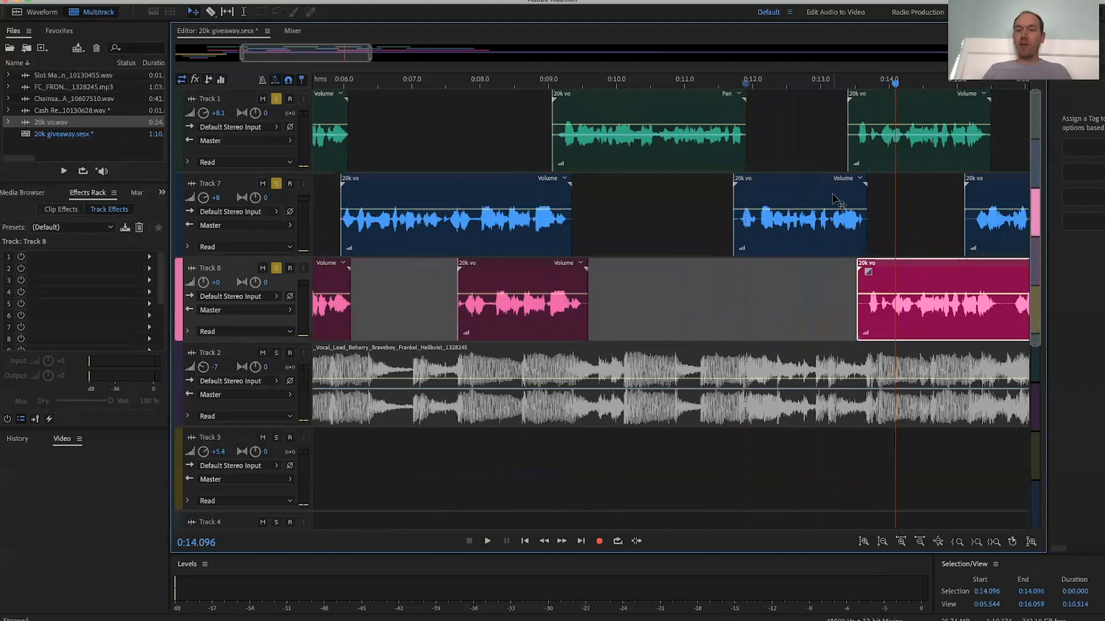
{"action": "scroll", "coordinate": [833, 199], "scroll_direction": "right", "scroll_amount": 3}
{"action": "scroll", "coordinate": [804, 257], "scroll_direction": "right", "scroll_amount": 1}
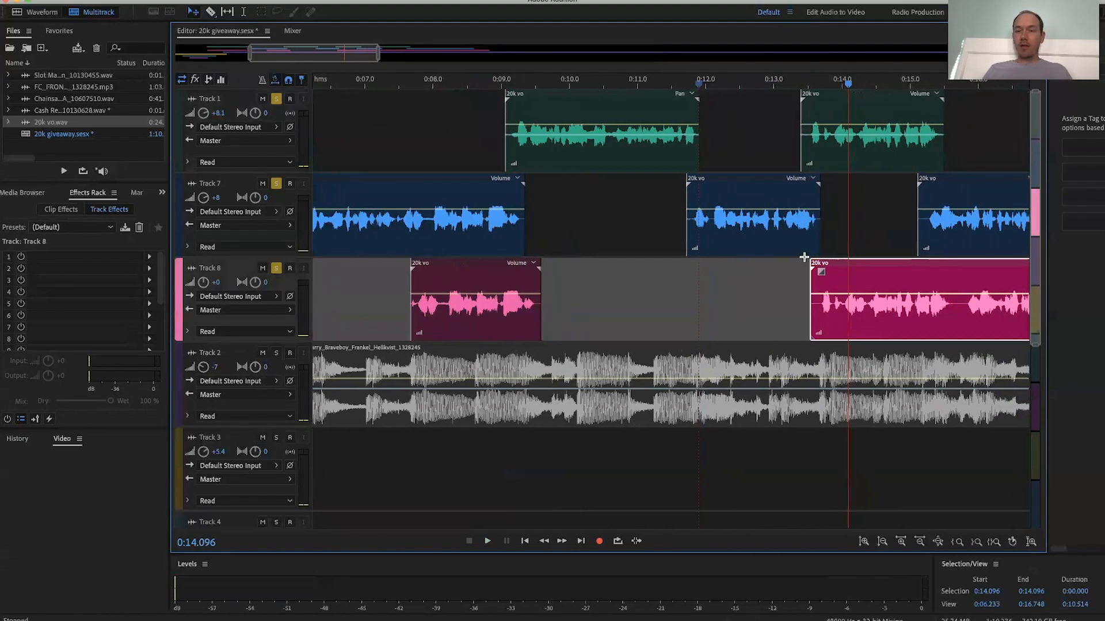
{"action": "scroll", "coordinate": [788, 289], "scroll_direction": "up", "scroll_amount": 6}
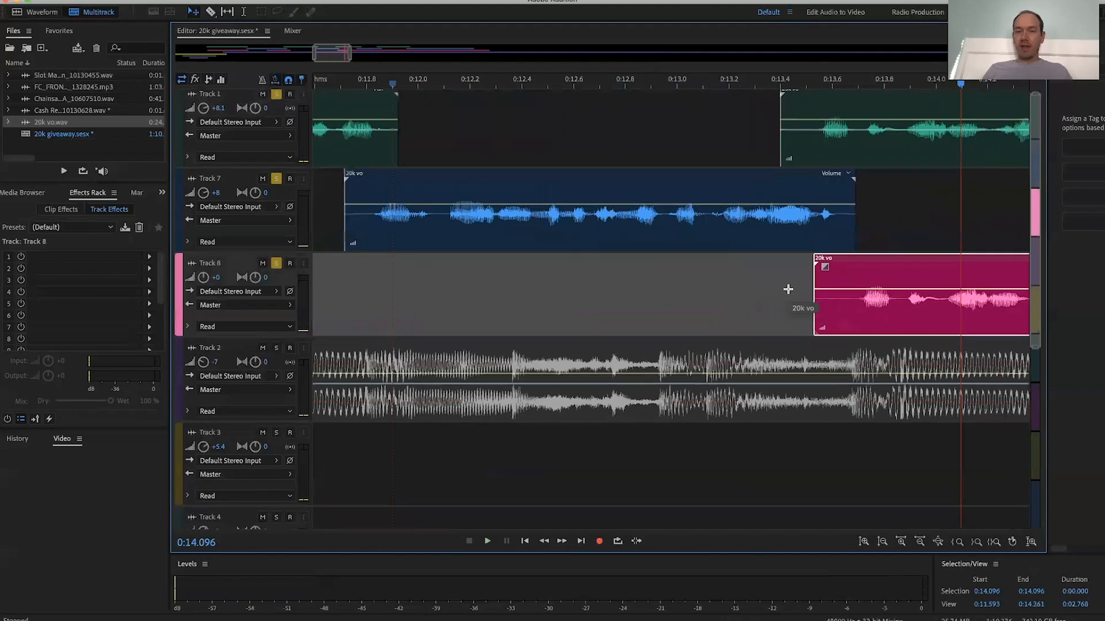
{"action": "scroll", "coordinate": [787, 289], "scroll_direction": "right", "scroll_amount": 5}
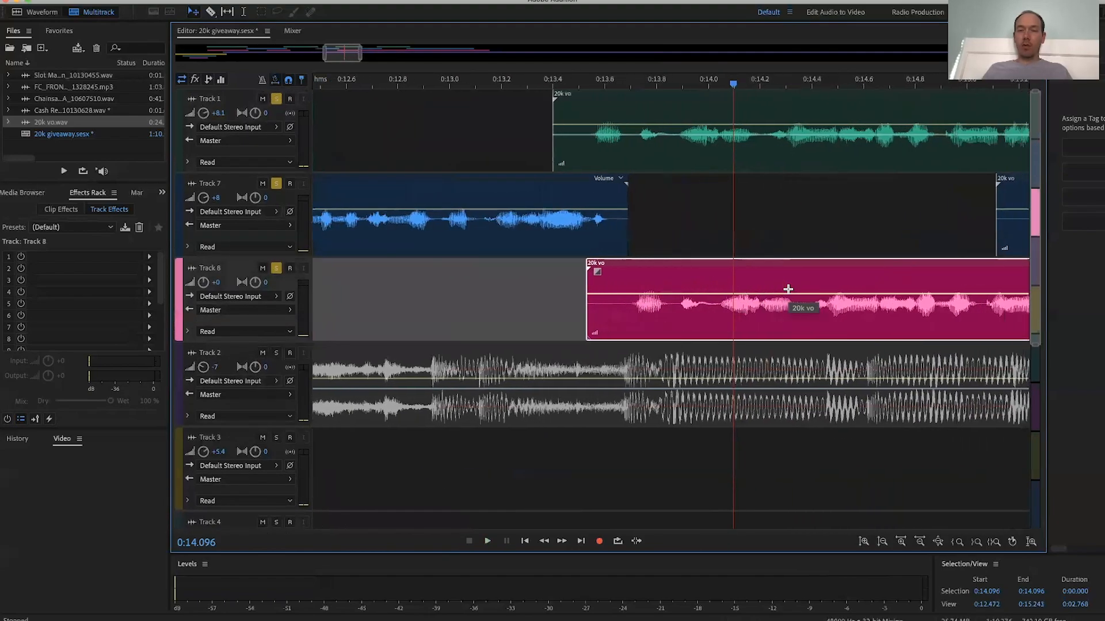
{"action": "scroll", "coordinate": [787, 289], "scroll_direction": "right", "scroll_amount": 1}
{"action": "left_click", "coordinate": [413, 85]}
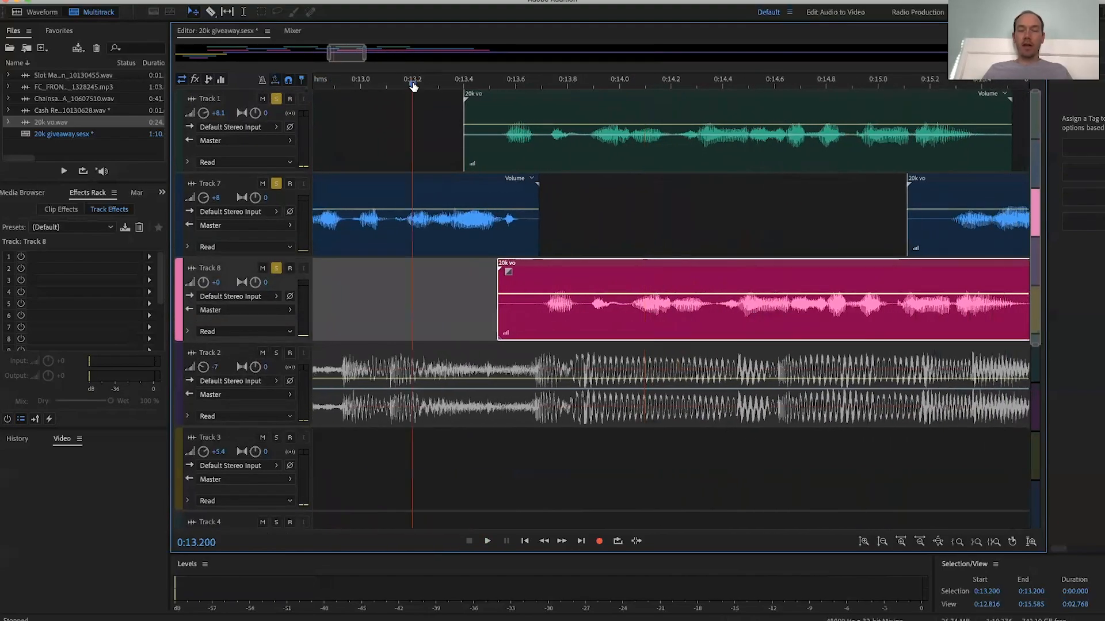
{"action": "left_click_drag", "start_coordinate": [574, 275], "coordinate": [558, 278]}
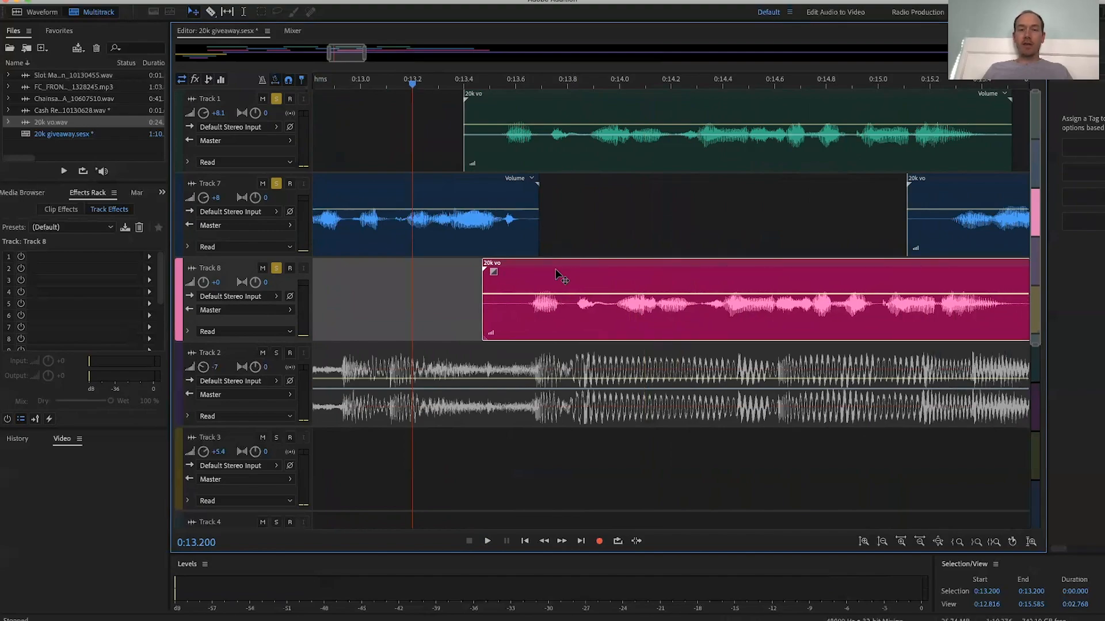
Play from 0:13.200 and again from 0:13.252 to hear Track 8's third clip doubling the phrase on Track 1
{"action": "key", "text": "space"}
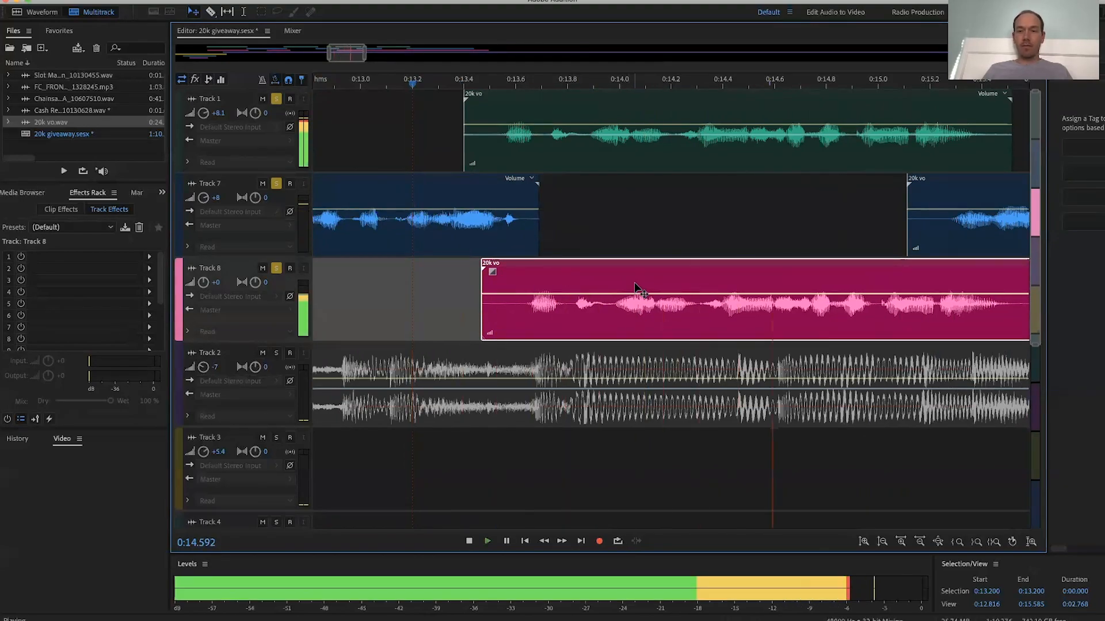
{"action": "key", "text": "space"}
{"action": "scroll", "coordinate": [643, 311], "scroll_direction": "down", "scroll_amount": 3}
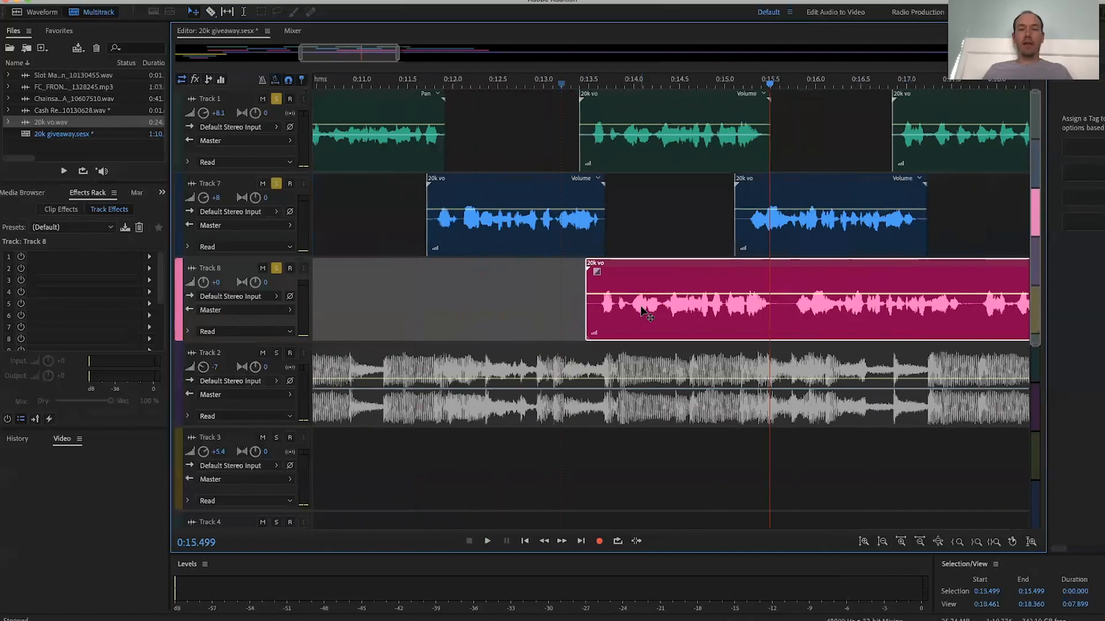
{"action": "scroll", "coordinate": [624, 303], "scroll_direction": "up", "scroll_amount": 4}
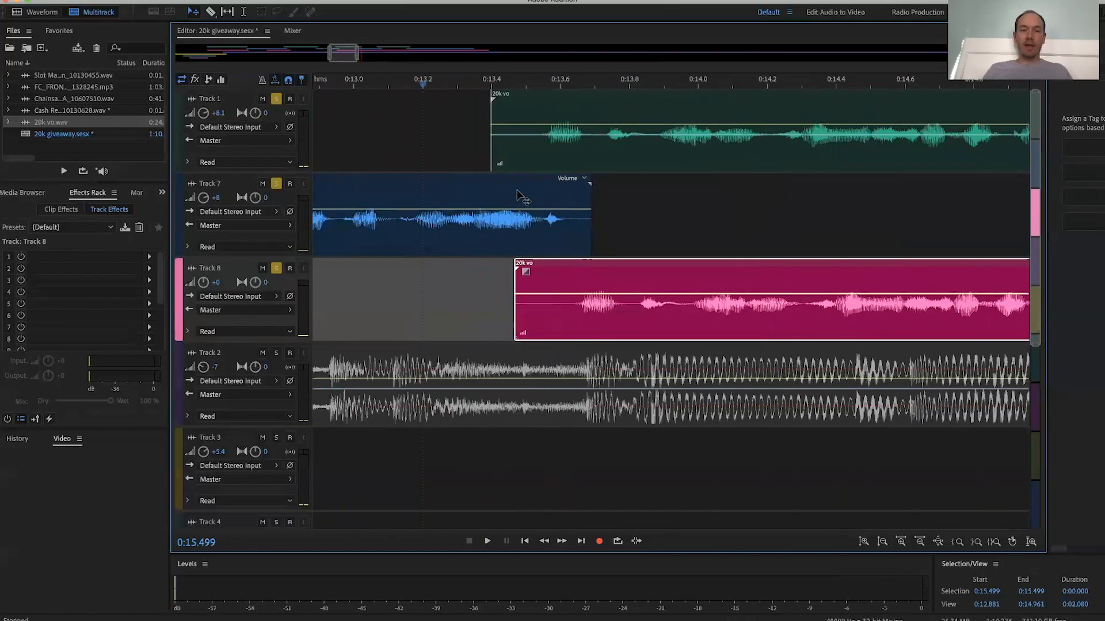
{"action": "key", "text": "space"}
{"action": "scroll", "coordinate": [513, 211], "scroll_direction": "down", "scroll_amount": 5}
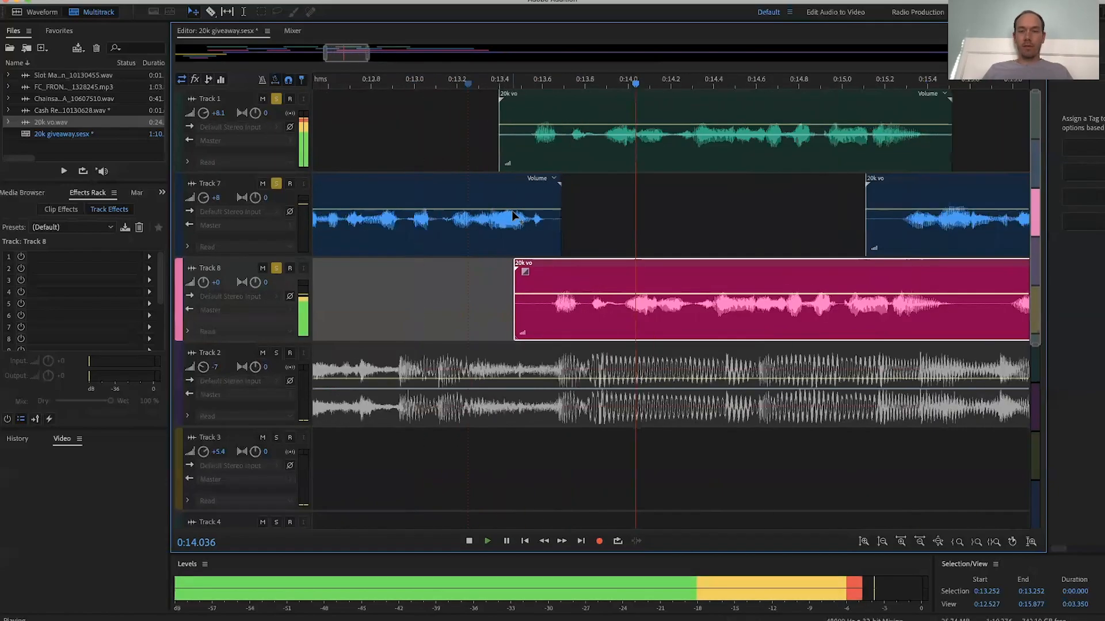
{"action": "key", "text": "space"}
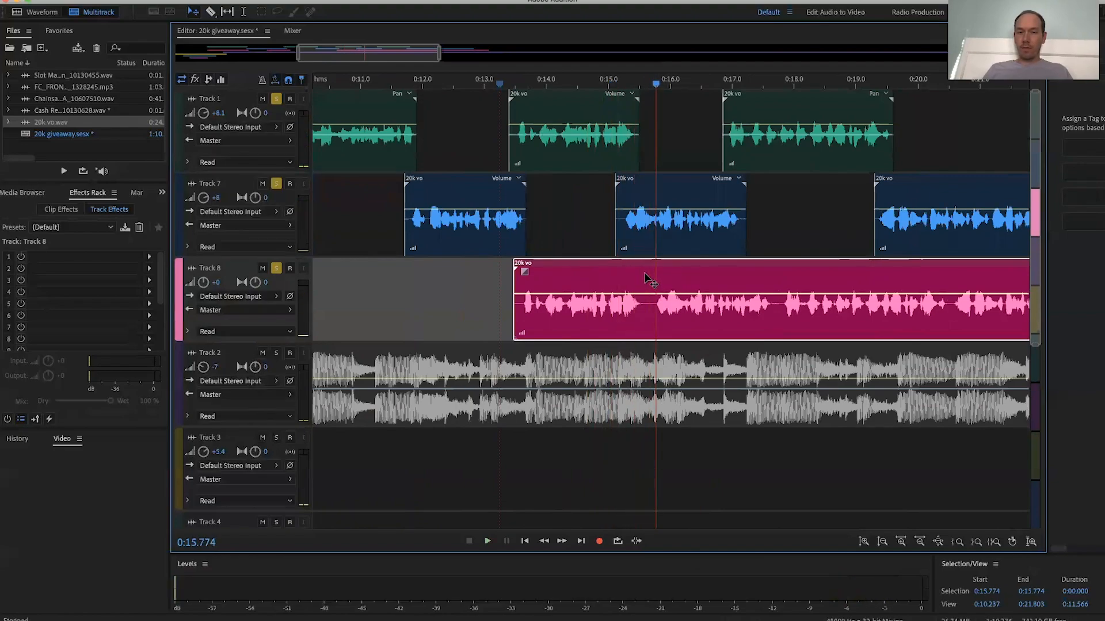
Split Track 8's third clip at 0:15.656 and trim the start of the remaining part to about 0:17.6
{"action": "left_click_drag", "start_coordinate": [657, 86], "coordinate": [650, 89]}
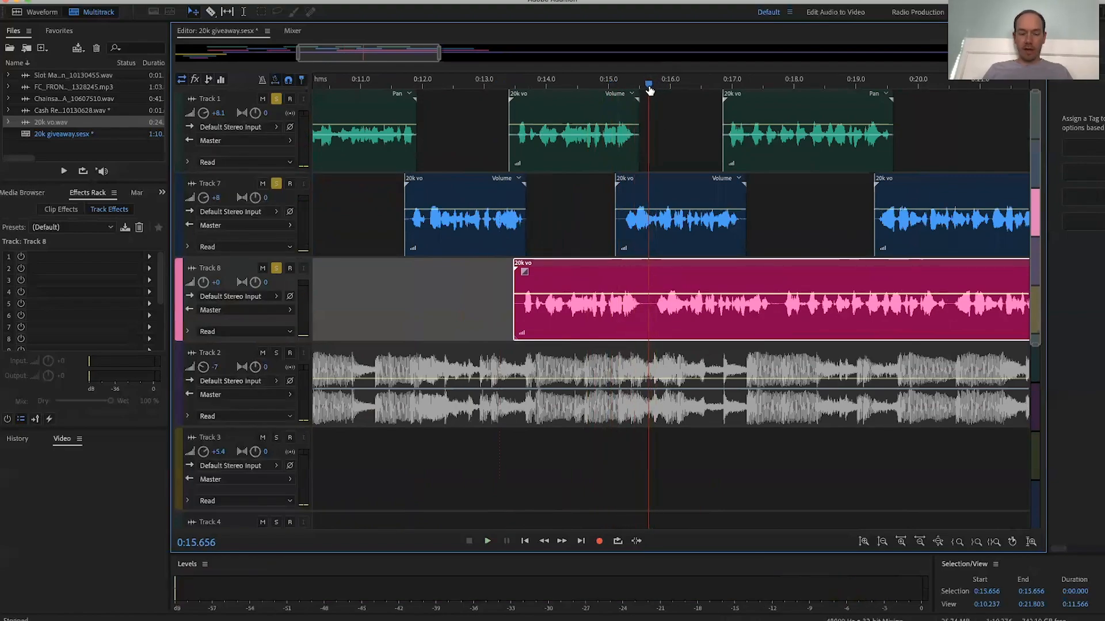
{"action": "key", "text": "ctrl+k"}
{"action": "left_click_drag", "start_coordinate": [650, 283], "coordinate": [770, 279]}
Play from 0:15.656, and trim the start of Track 8's last clip further to about 0:20.5
{"action": "key", "text": "space"}
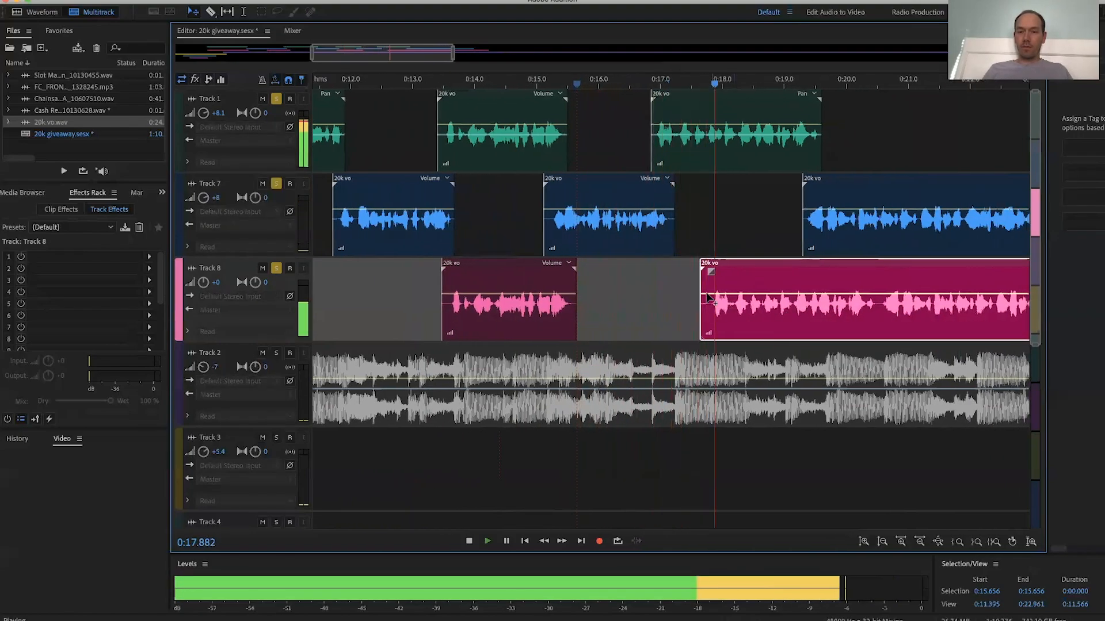
{"action": "key", "text": "space"}
{"action": "left_click_drag", "start_coordinate": [709, 296], "coordinate": [888, 295]}
Play from 0:18.051 and again from about 0:18.6 to hear the speech leading into Track 7's last phrase
{"action": "left_click", "coordinate": [725, 85]}
{"action": "key", "text": "space"}
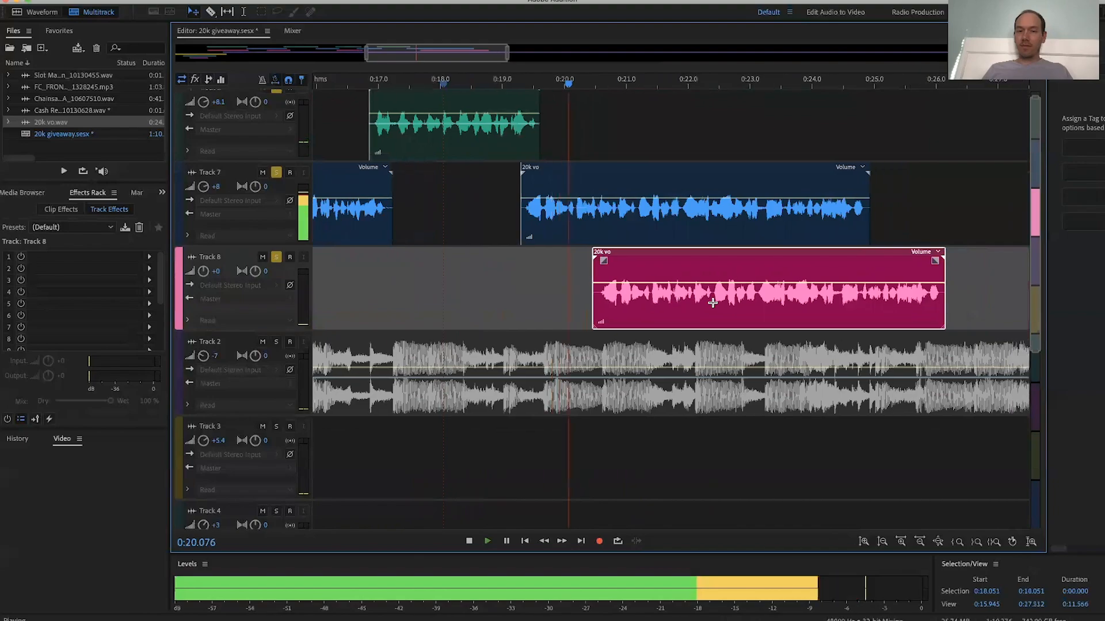
{"action": "key", "text": "space"}
{"action": "left_click", "coordinate": [470, 86]}
{"action": "key", "text": "space"}
{"action": "key", "text": "space"}
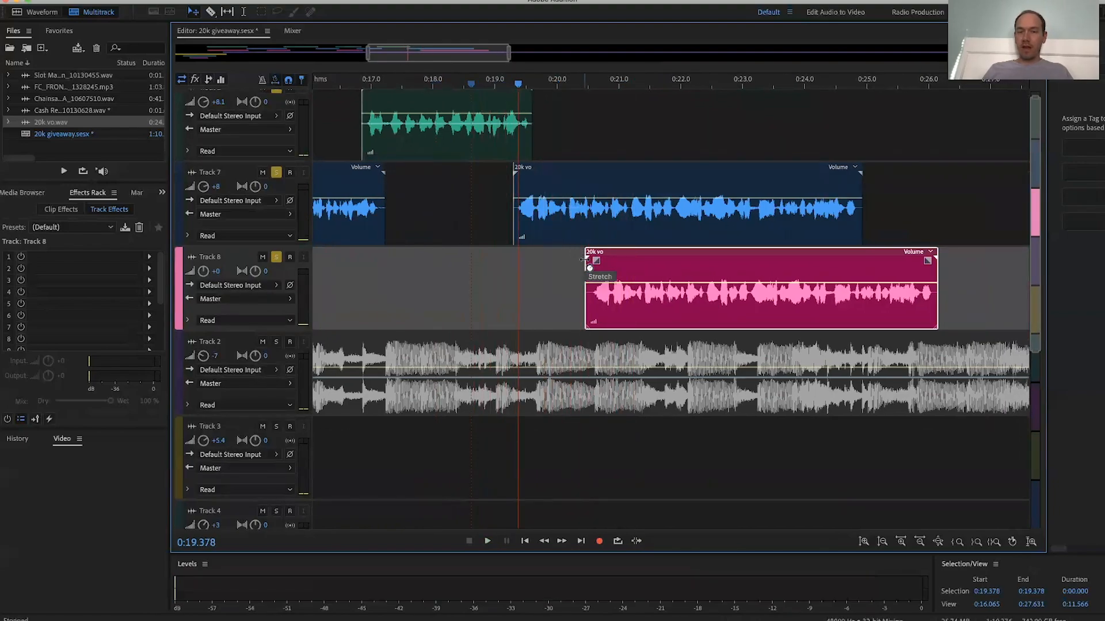
Trim the start of Track 8's last clip to about 0:24.0 and play from 0:19.378 through Track 7's closing phrase
{"action": "left_click_drag", "start_coordinate": [600, 265], "coordinate": [809, 271]}
{"action": "key", "text": "space"}
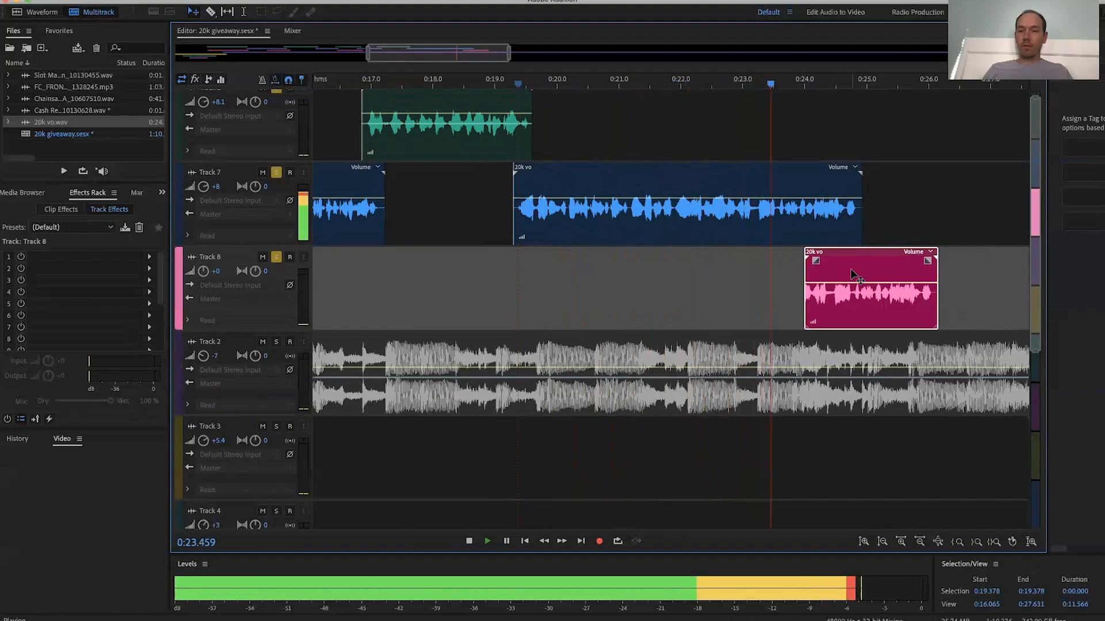
{"action": "key", "text": "space"}
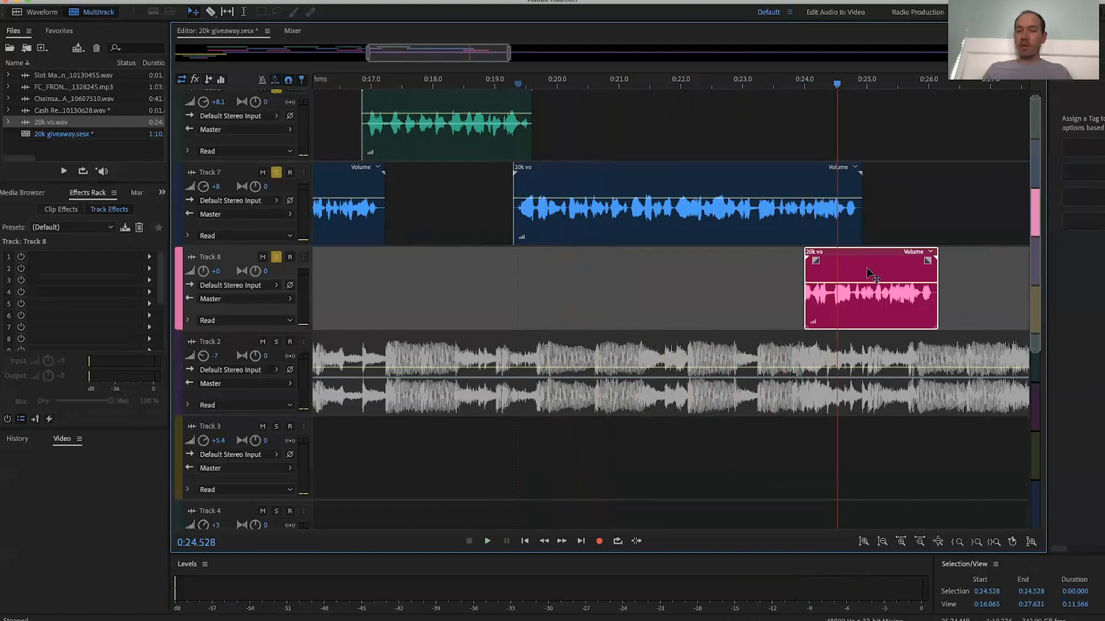
Delete Track 8's last clip at about 0:24.0 and review the three voice-over clips left on the track
{"action": "key", "text": "Delete"}
{"action": "scroll", "coordinate": [704, 288], "scroll_direction": "down", "scroll_amount": 4}
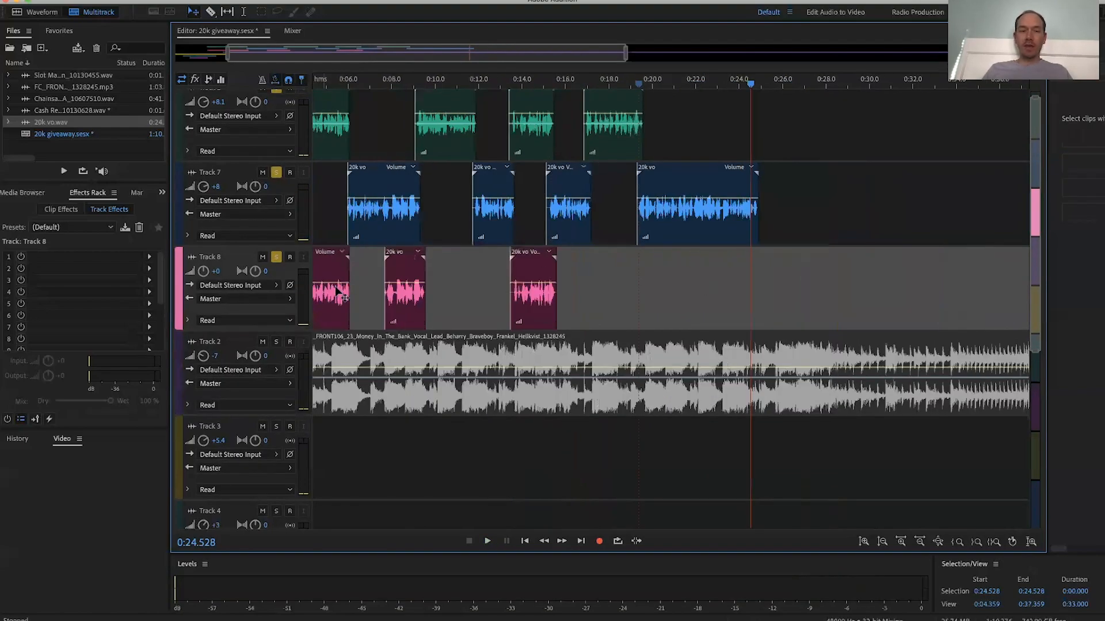
{"action": "scroll", "coordinate": [377, 315], "scroll_direction": "left", "scroll_amount": 4}
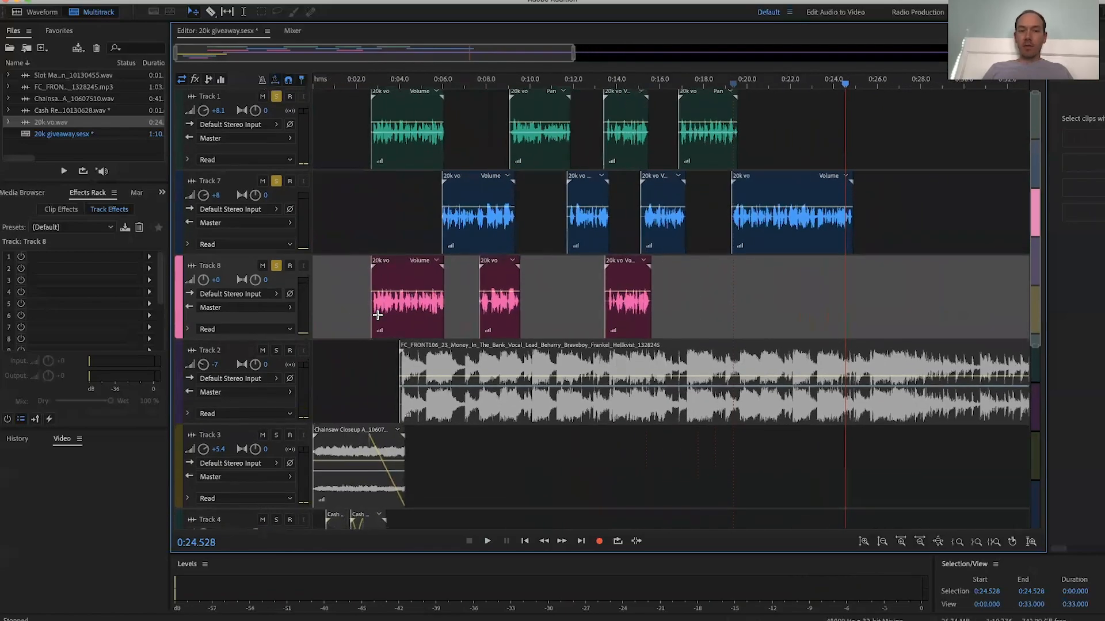
{"action": "scroll", "coordinate": [373, 268], "scroll_direction": "up", "scroll_amount": 5}
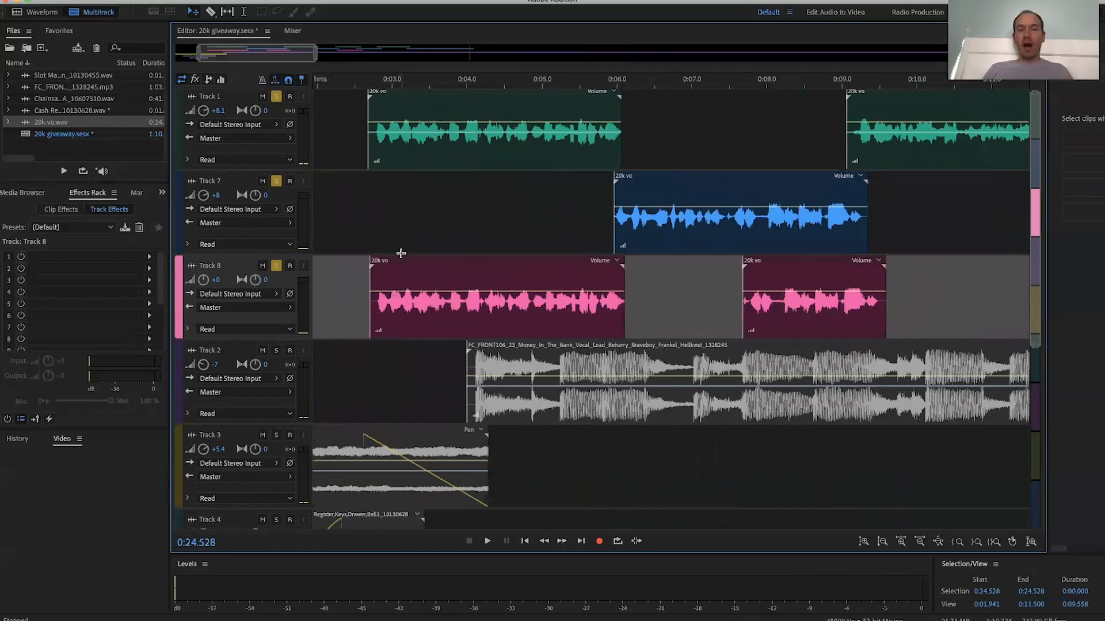
{"action": "scroll", "coordinate": [401, 288], "scroll_direction": "down", "scroll_amount": 7}
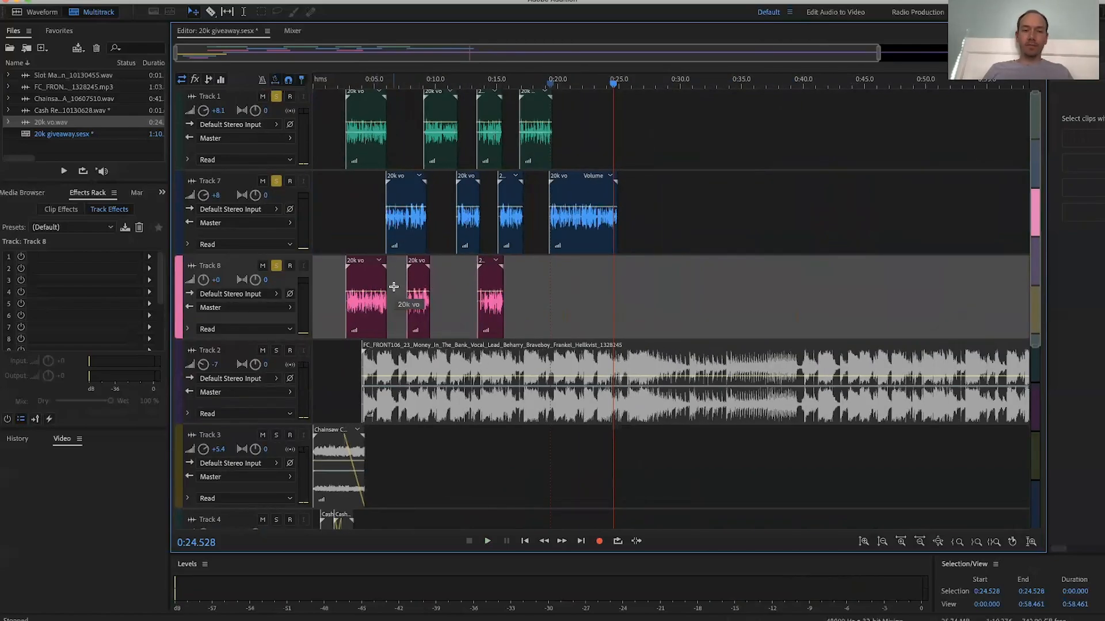
{"action": "scroll", "coordinate": [394, 287], "scroll_direction": "up", "scroll_amount": 7}
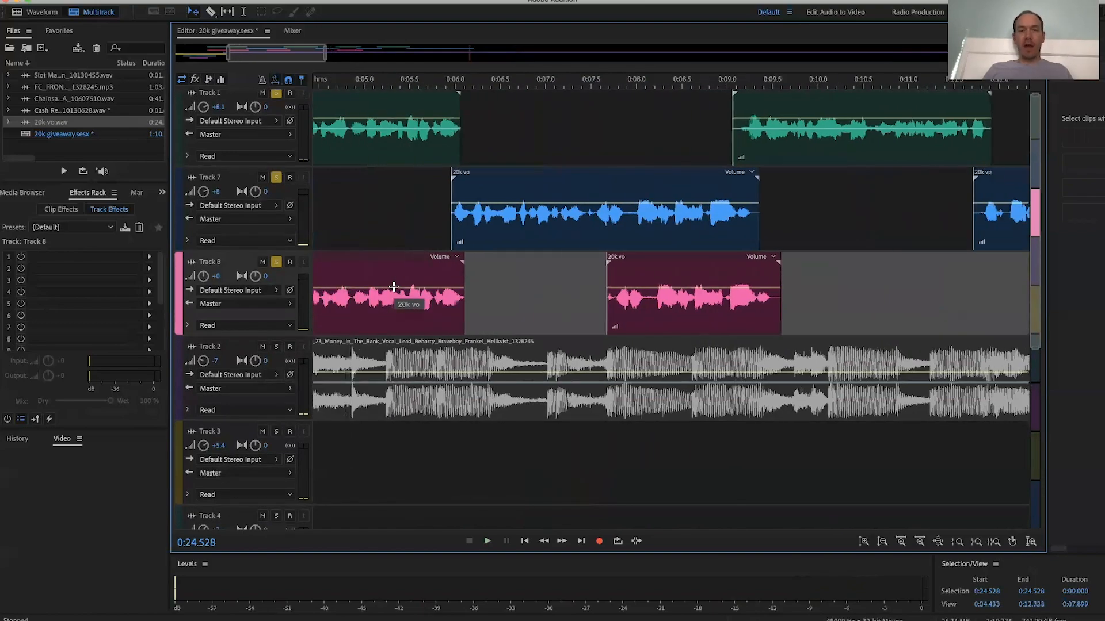
Play the soloed voice tracks from 0:02.209 to about 0:17.0 to hear the doubled phrases
{"action": "scroll", "coordinate": [393, 286], "scroll_direction": "left", "scroll_amount": 6}
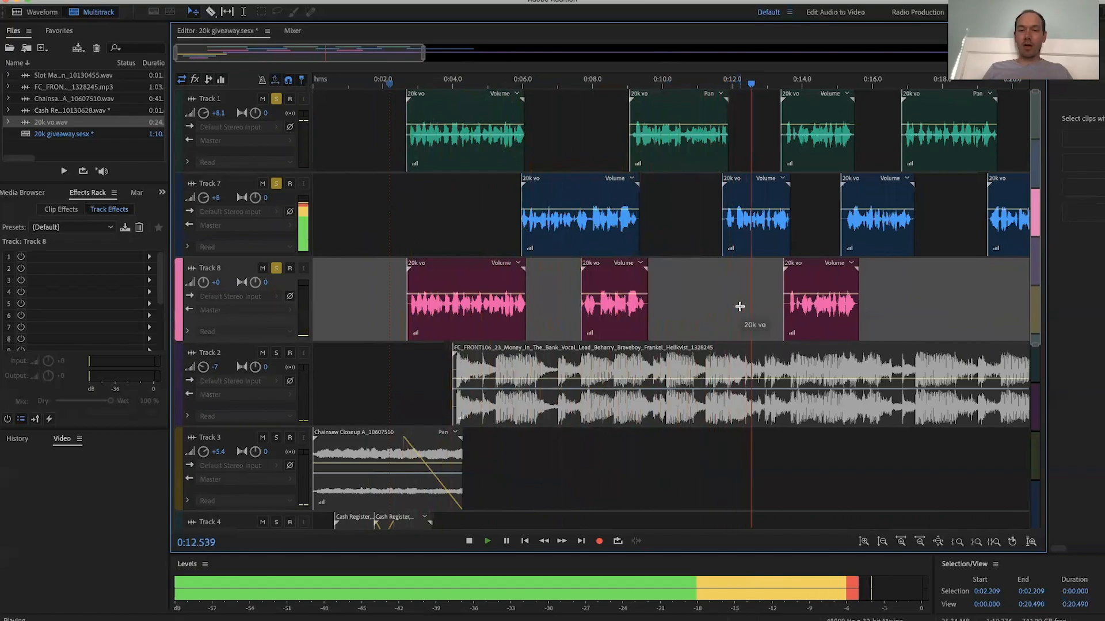
{"action": "scroll", "coordinate": [740, 307], "scroll_direction": "right", "scroll_amount": 3}
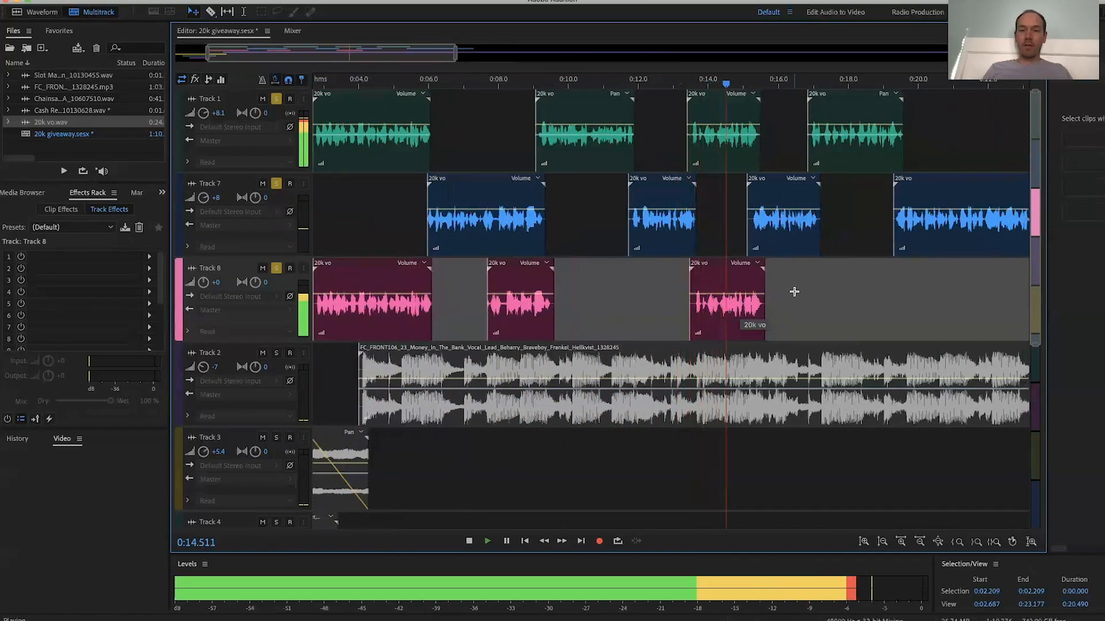
{"action": "scroll", "coordinate": [794, 291], "scroll_direction": "right", "scroll_amount": 2}
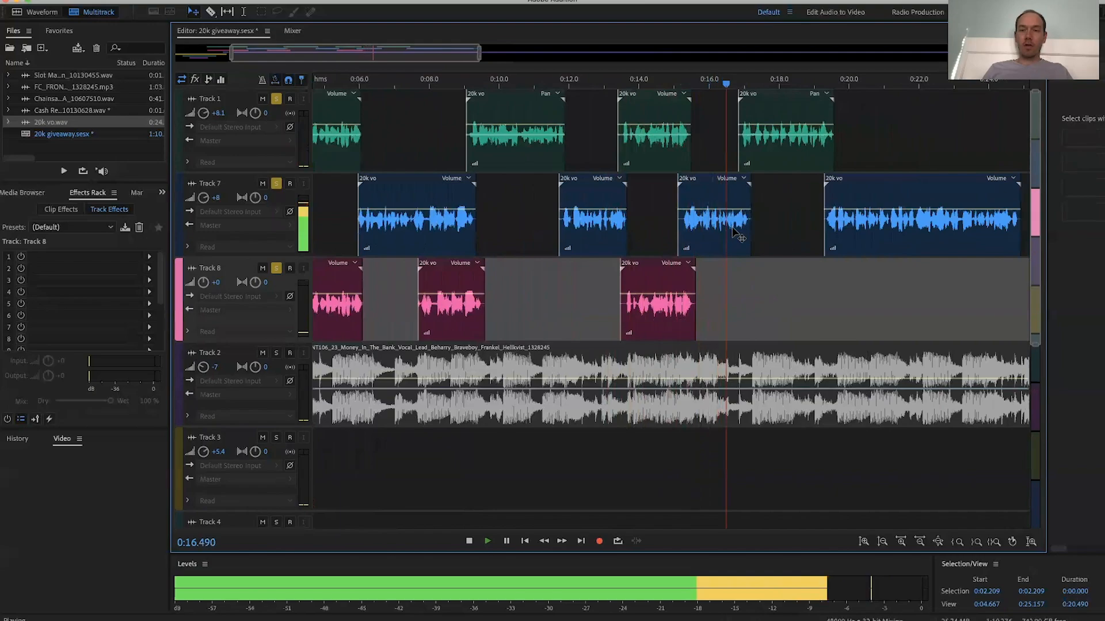
{"action": "key", "text": "space"}
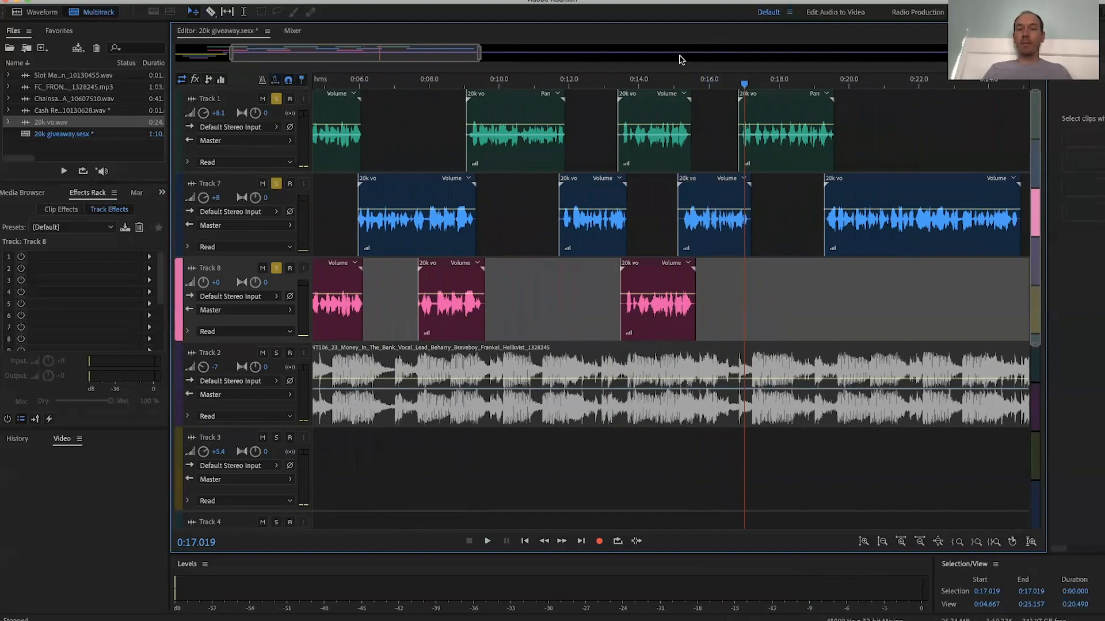
Play from 0:15.009 to find Track 7's third clip, and open that clip in the waveform editor
{"action": "left_click", "coordinate": [674, 83]}
{"action": "key", "text": "space"}
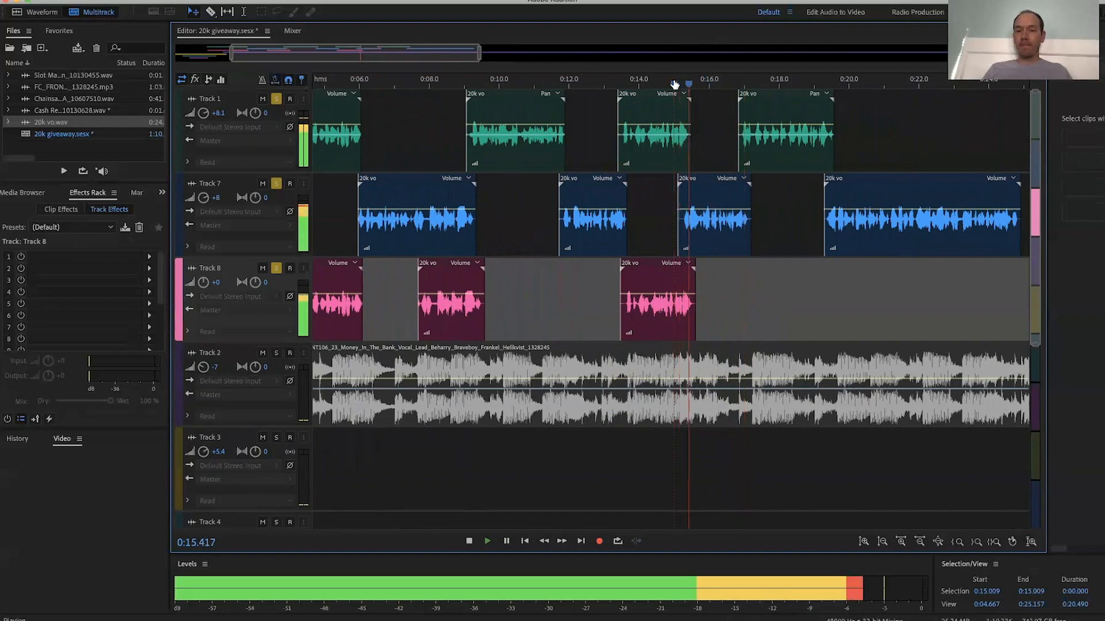
{"action": "key", "text": "space"}
{"action": "left_click", "coordinate": [699, 190]}
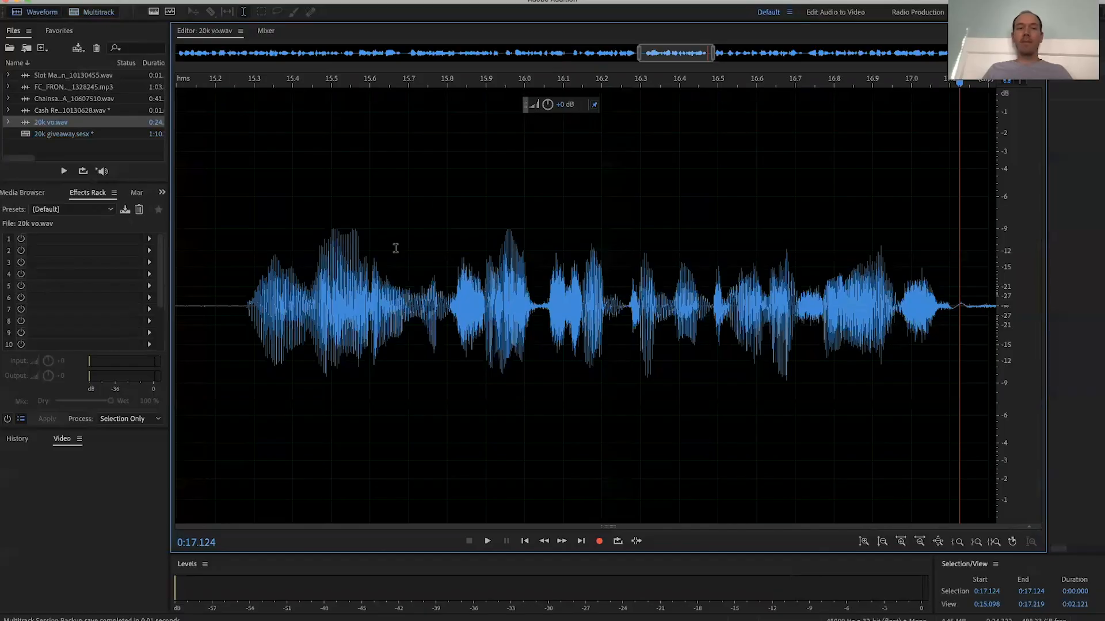
Play the voice-over file from 0:15.224 to hear where the phrase starts and ends
{"action": "left_click", "coordinate": [260, 250]}
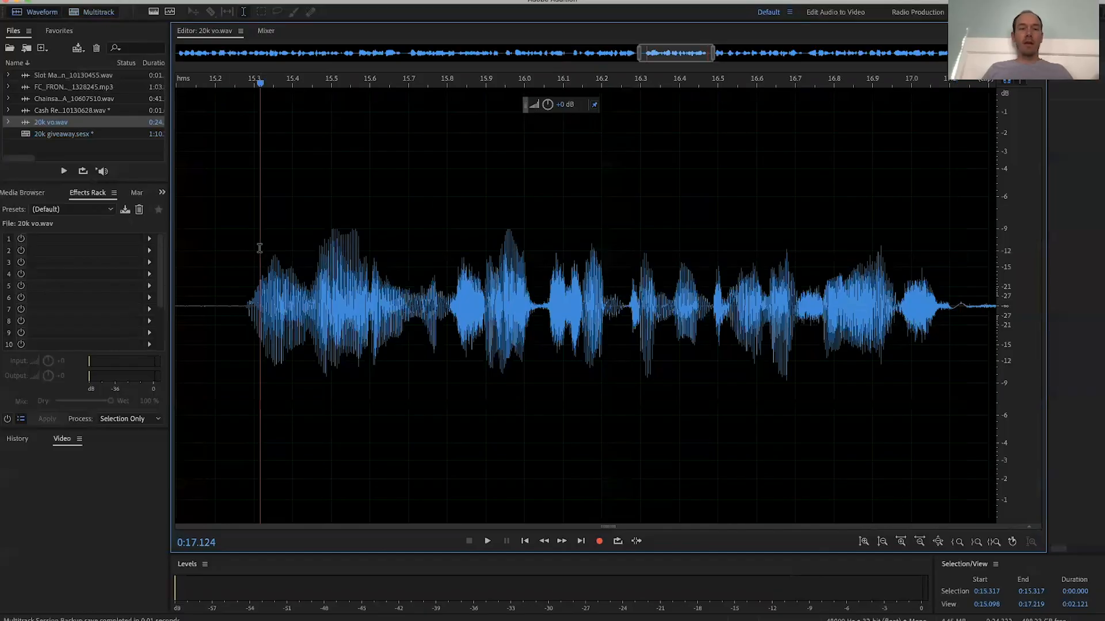
{"action": "left_click", "coordinate": [223, 260]}
{"action": "key", "text": "space"}
{"action": "scroll", "coordinate": [230, 288], "scroll_direction": "down", "scroll_amount": 2}
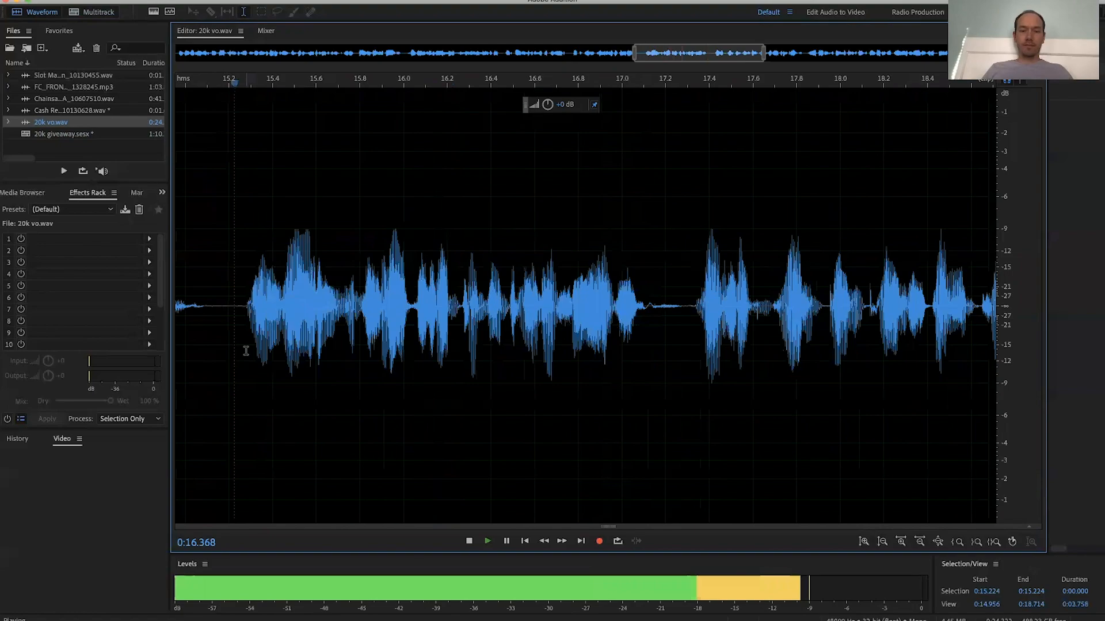
{"action": "key", "text": "space"}
Select the phrase from 0:15.242 to 0:17.295 in the voice-over waveform
{"action": "left_click_drag", "start_coordinate": [234, 305], "coordinate": [649, 321]}
{"action": "left_click", "coordinate": [637, 318]}
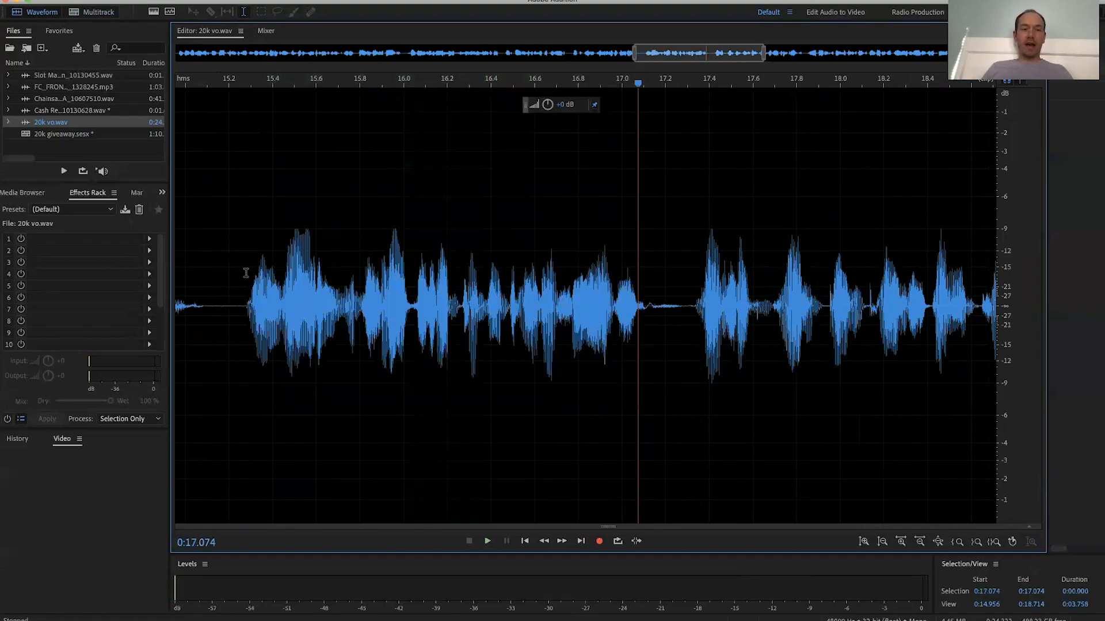
{"action": "left_click_drag", "start_coordinate": [238, 272], "coordinate": [685, 316]}
{"action": "key", "text": "space"}
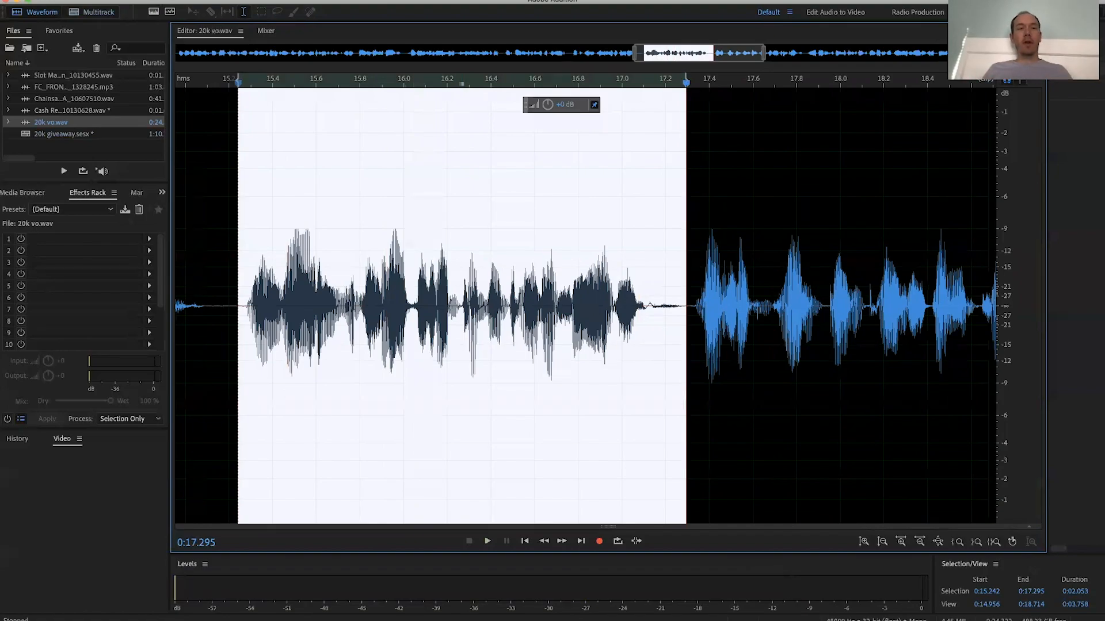
Open the 10-band Graphic Equalizer for the selection, setting every band up to 250 Hz to -24 dB, 500 Hz to -10.6 and 2k to 4.8
{"action": "left_click", "coordinate": [251, 0]}
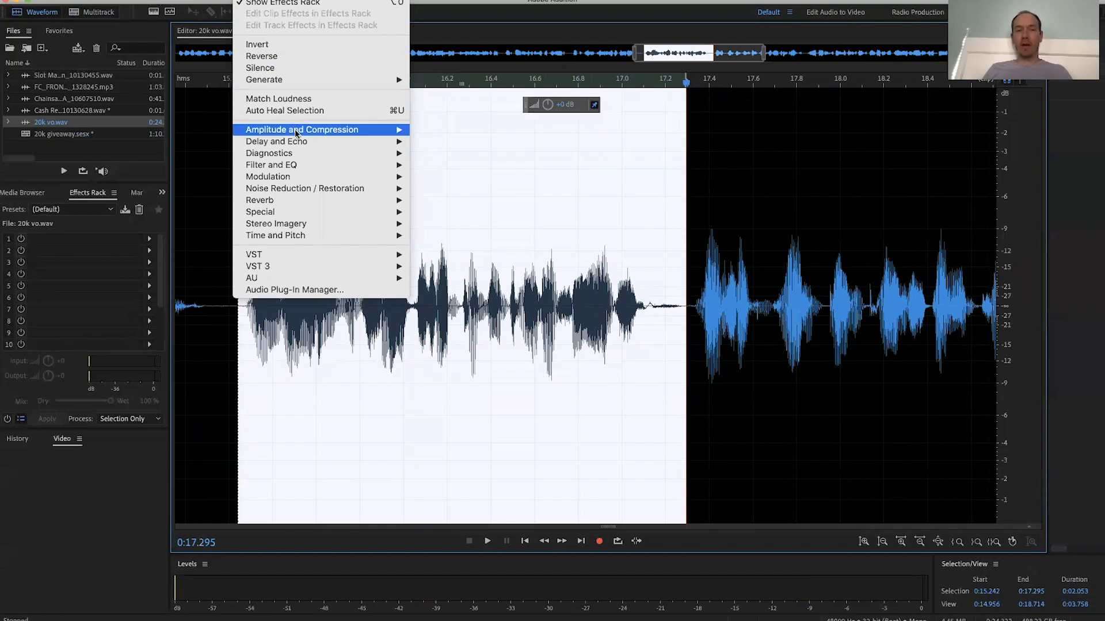
{"action": "mouse_move", "coordinate": [315, 167]}
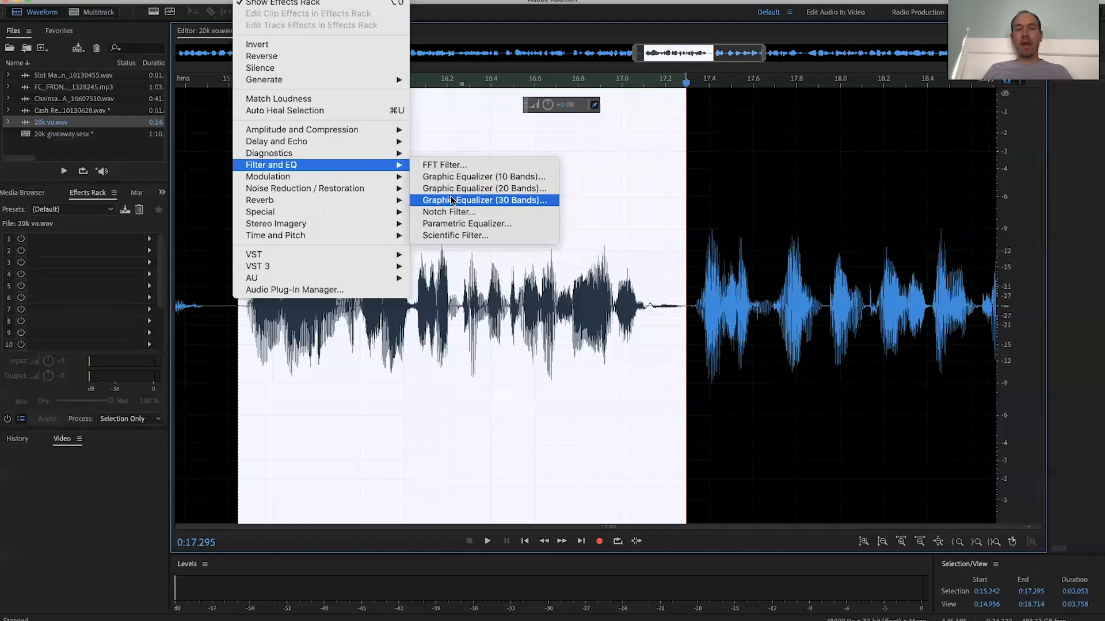
{"action": "left_click", "coordinate": [480, 179]}
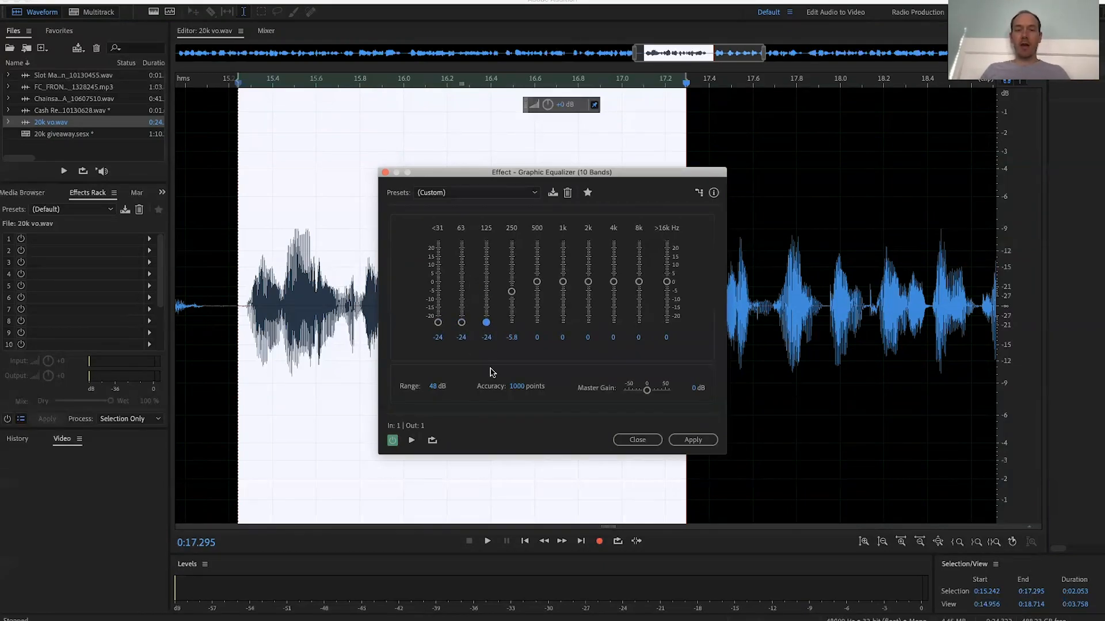
{"action": "left_click_drag", "start_coordinate": [514, 296], "coordinate": [525, 397]}
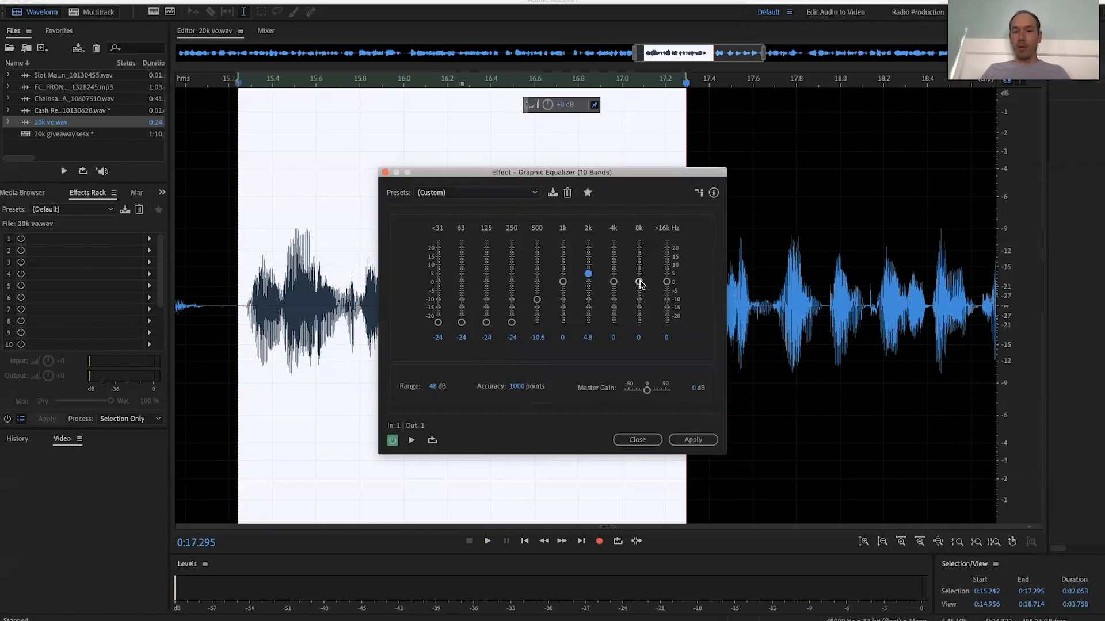
Set the equalizer's 8k band to -12.9 dB and 4k to -3.8 dB, then preview and apply the effect
{"action": "left_click_drag", "start_coordinate": [640, 292], "coordinate": [642, 303]}
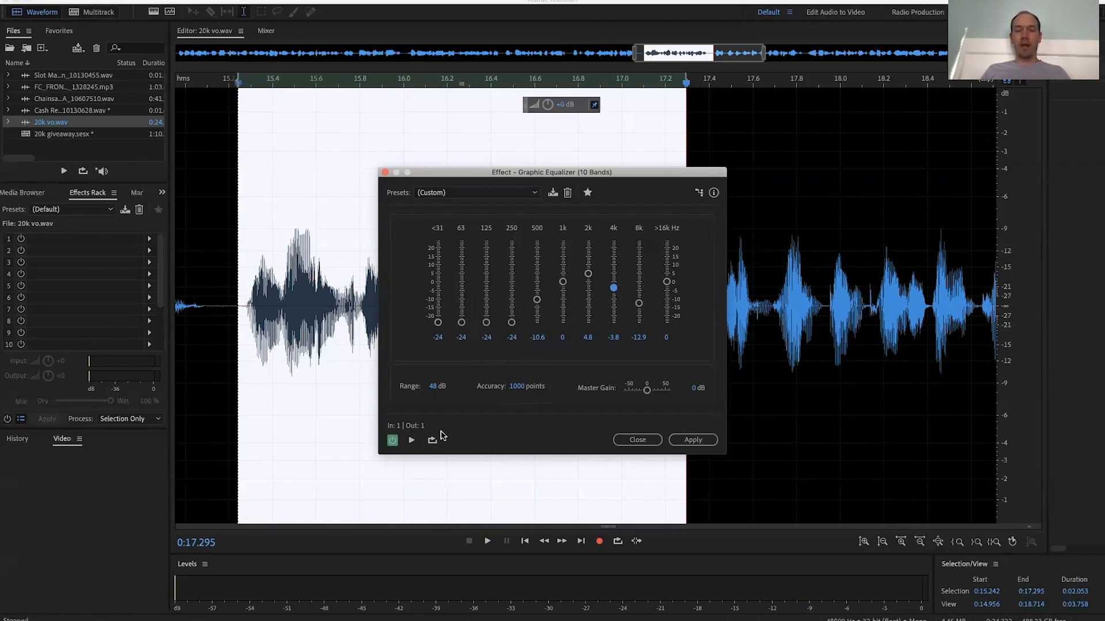
{"action": "left_click", "coordinate": [412, 441]}
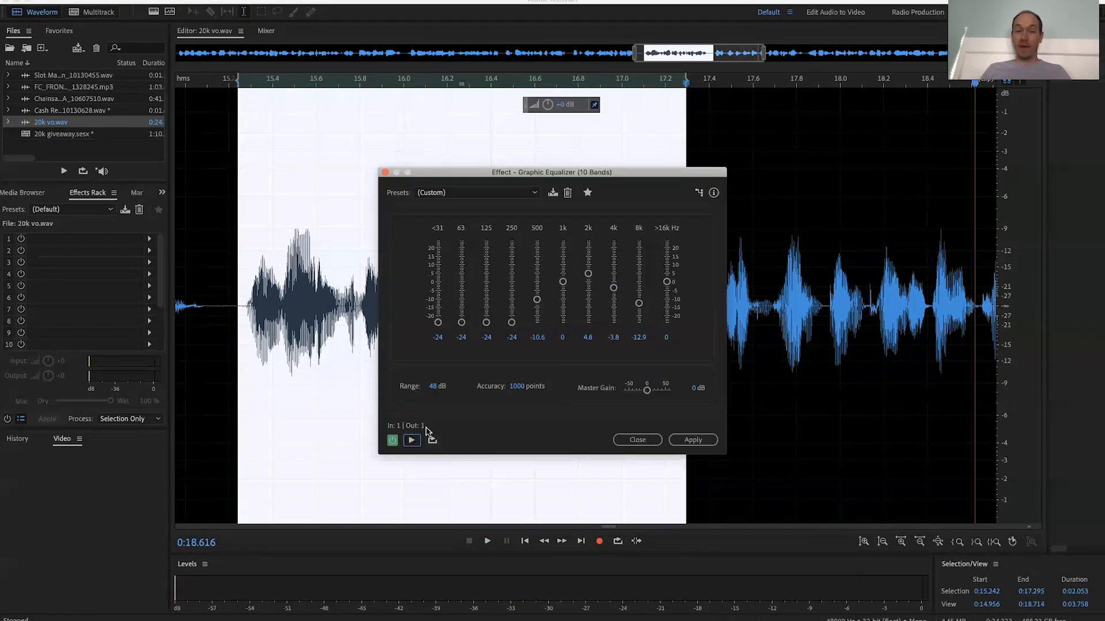
{"action": "left_click", "coordinate": [692, 441]}
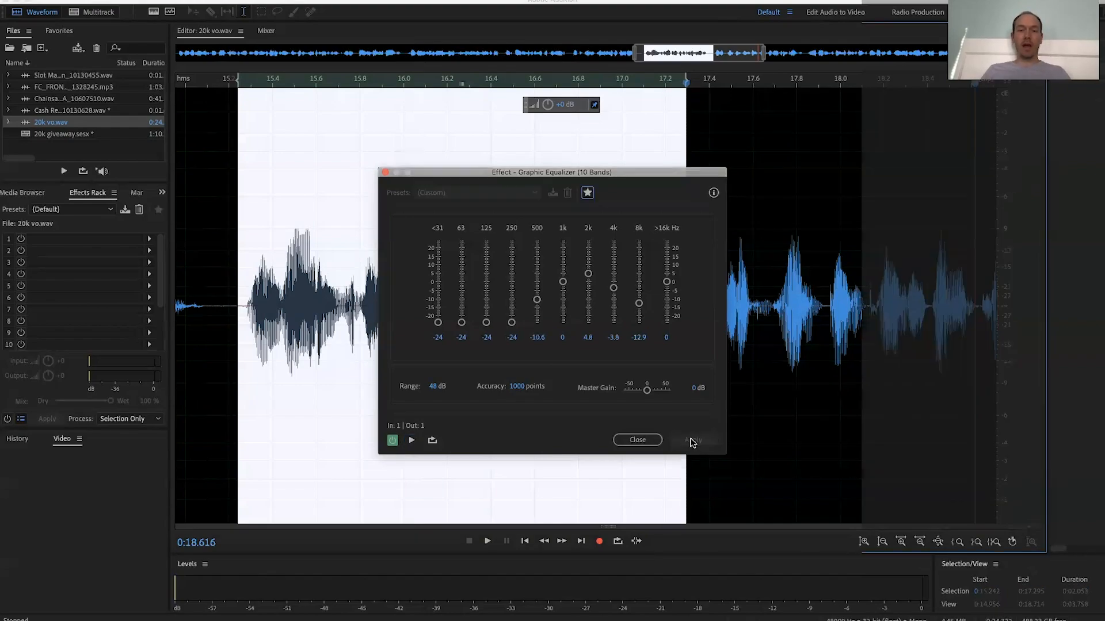
Reselect the phrase from 0:15.231 to 0:17.312, play it to hear the equalized voice, and clear the selection
{"action": "left_click_drag", "start_coordinate": [236, 279], "coordinate": [689, 306]}
{"action": "key", "text": "space"}
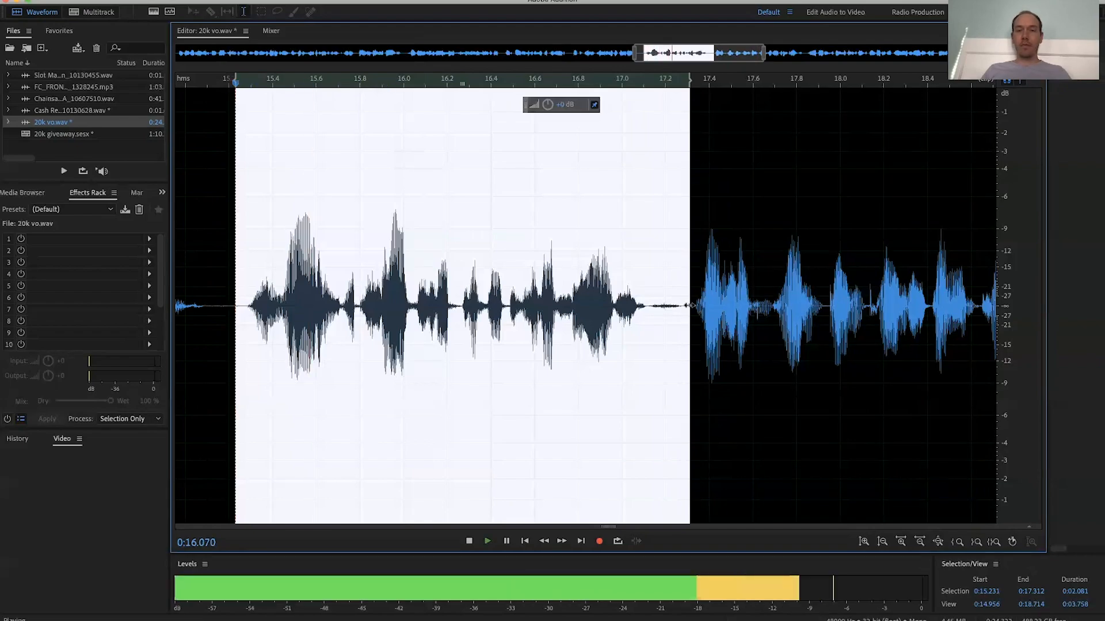
{"action": "key", "text": "space"}
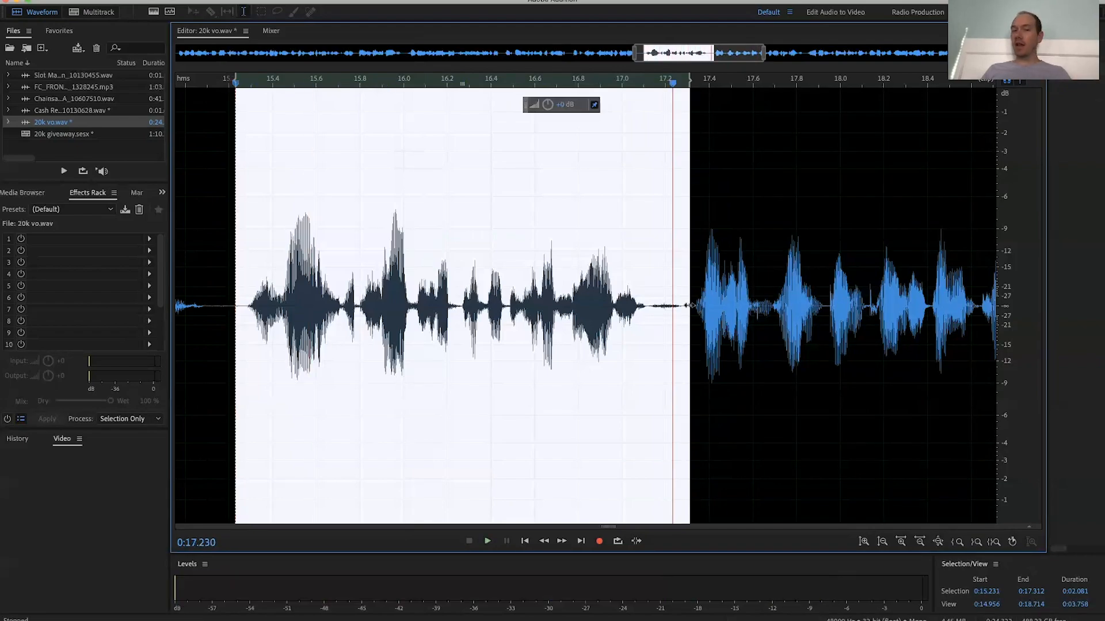
{"action": "left_click", "coordinate": [416, 294]}
{"action": "left_click", "coordinate": [316, 245]}
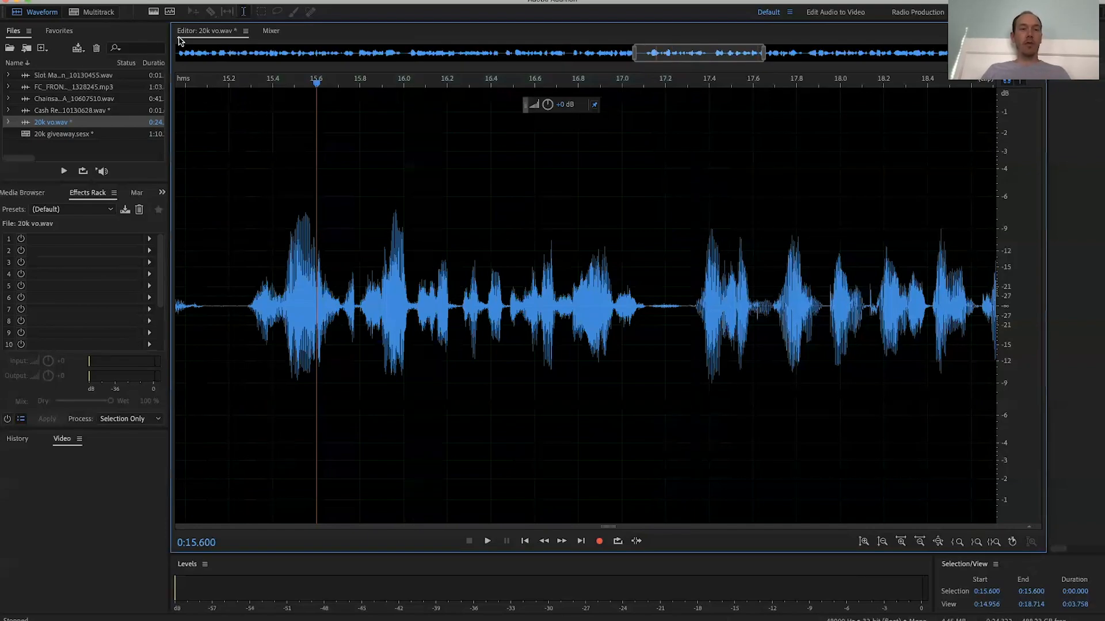
Return to the multitrack session and play from 0:13.542 through Track 7's equalized third clip
{"action": "left_click", "coordinate": [92, 14]}
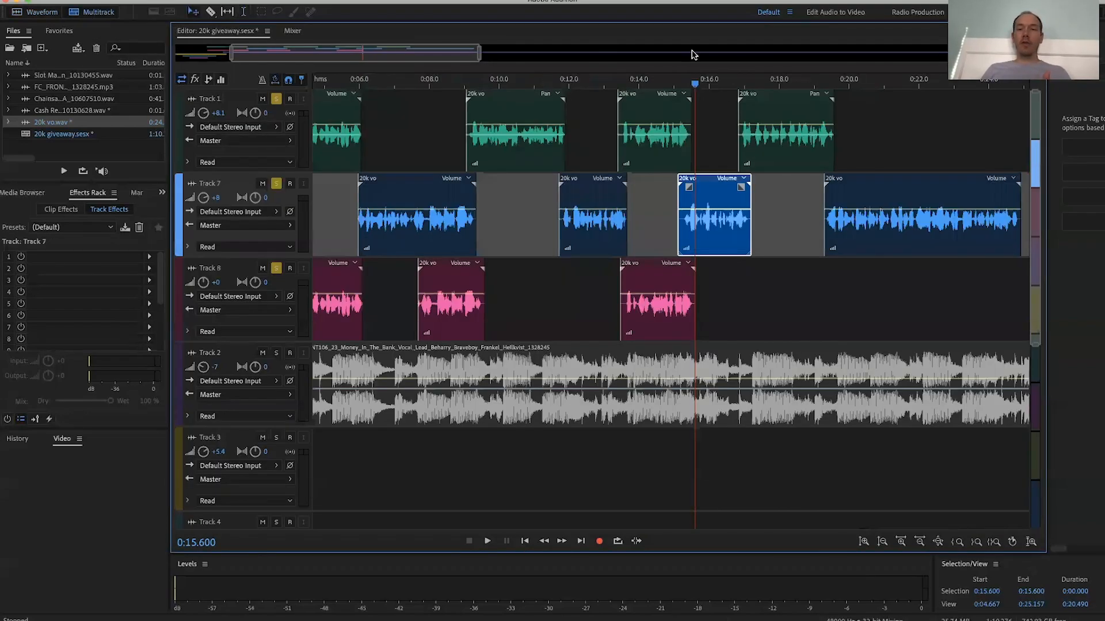
{"action": "left_click", "coordinate": [624, 85]}
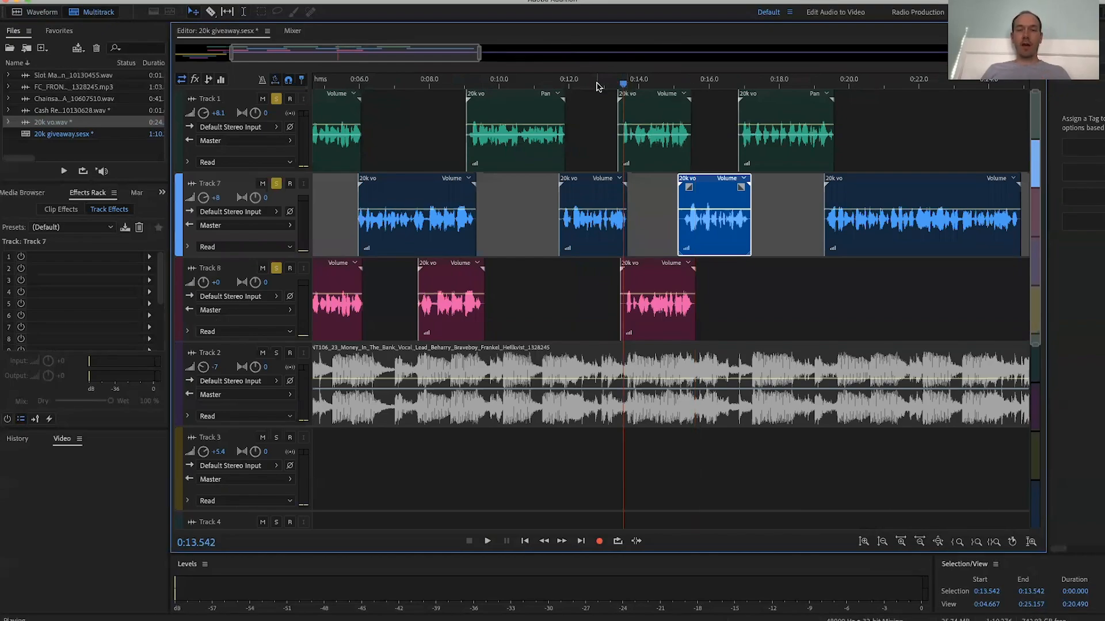
{"action": "key", "text": "space"}
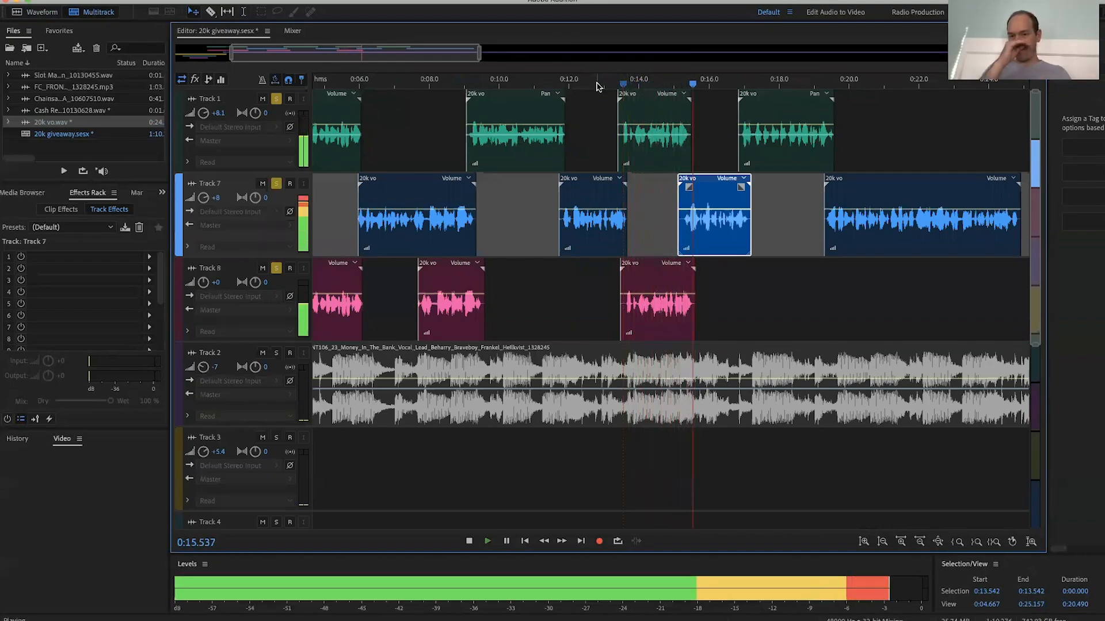
{"action": "key", "text": "space"}
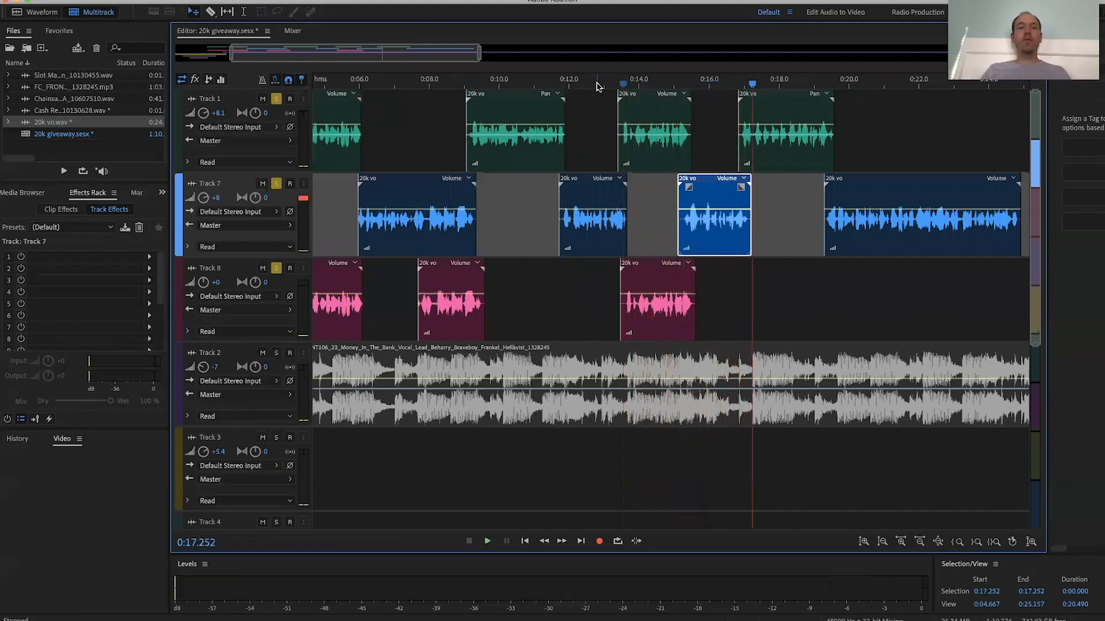
Turn off solo on Tracks 7, 1 and 8
{"action": "left_click", "coordinate": [276, 184]}
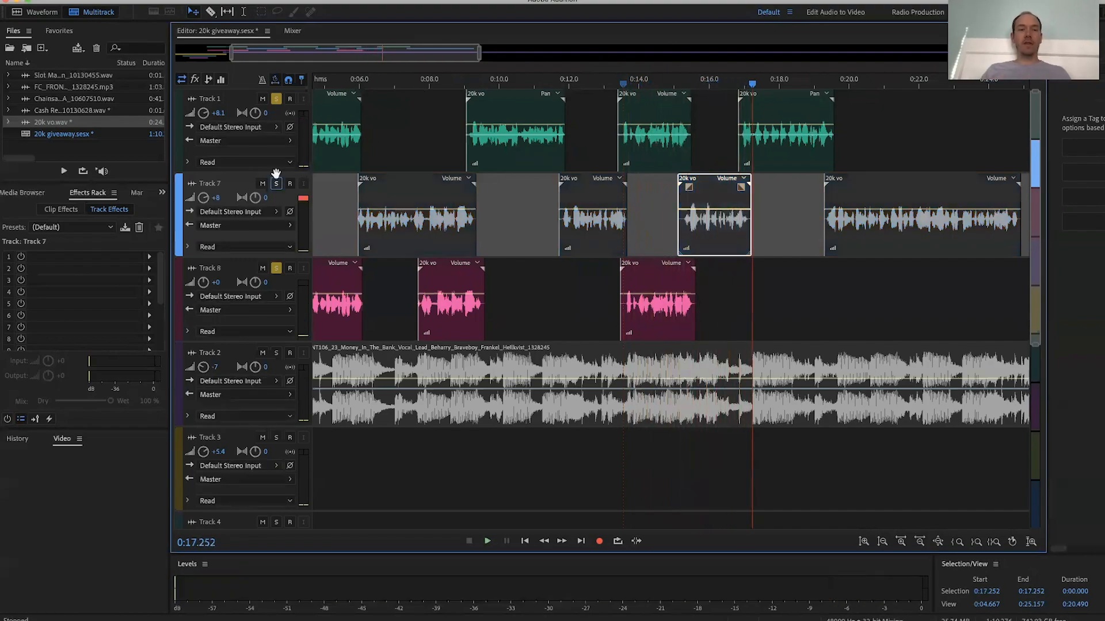
{"action": "left_click", "coordinate": [276, 99]}
{"action": "left_click", "coordinate": [276, 268]}
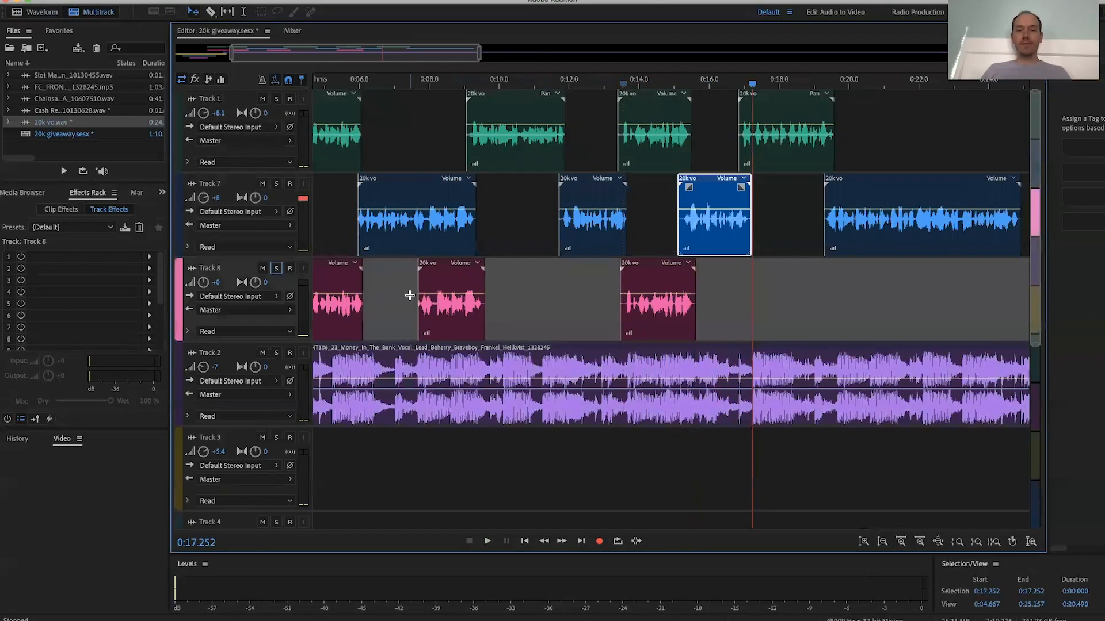
Show the whole session and move the playhead back to its start at 0:00.000
{"action": "scroll", "coordinate": [409, 295], "scroll_direction": "down", "scroll_amount": 6}
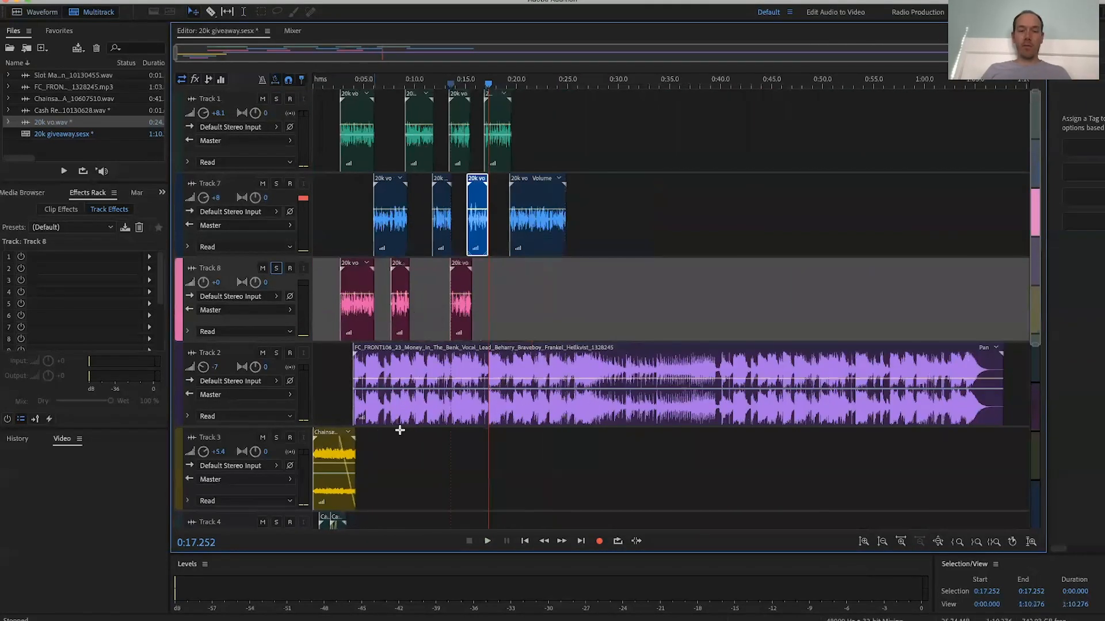
{"action": "left_click", "coordinate": [525, 541]}
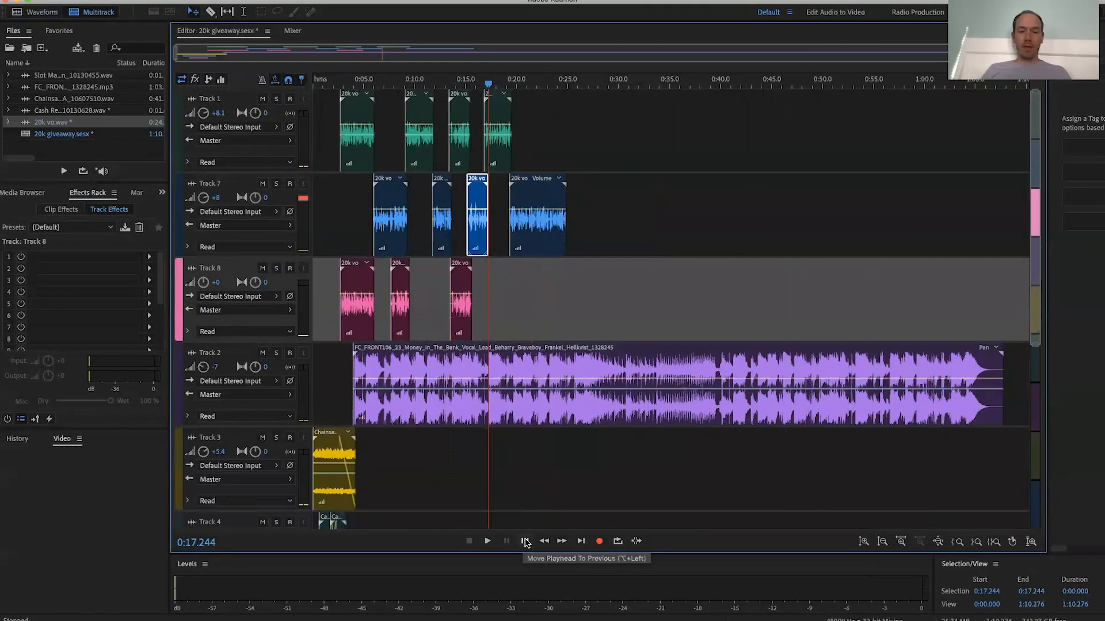
{"action": "left_click", "coordinate": [524, 541]}
{"action": "left_click", "coordinate": [524, 542]}
{"action": "left_click", "coordinate": [524, 542]}
{"action": "left_click", "coordinate": [524, 541]}
{"action": "left_click", "coordinate": [524, 541]}
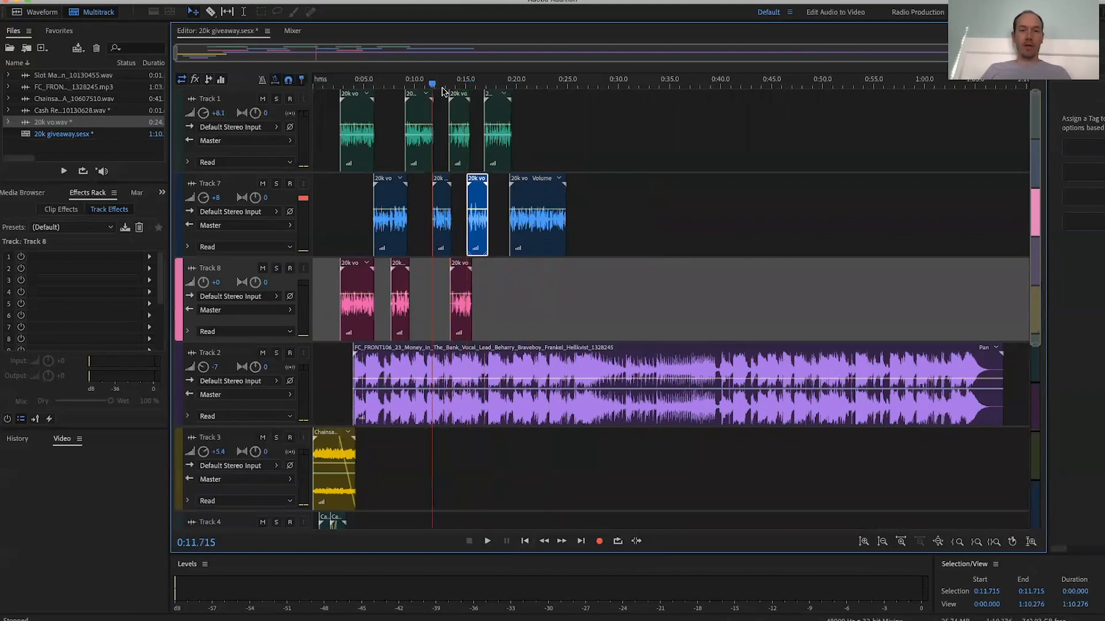
{"action": "left_click_drag", "start_coordinate": [432, 86], "coordinate": [246, 85]}
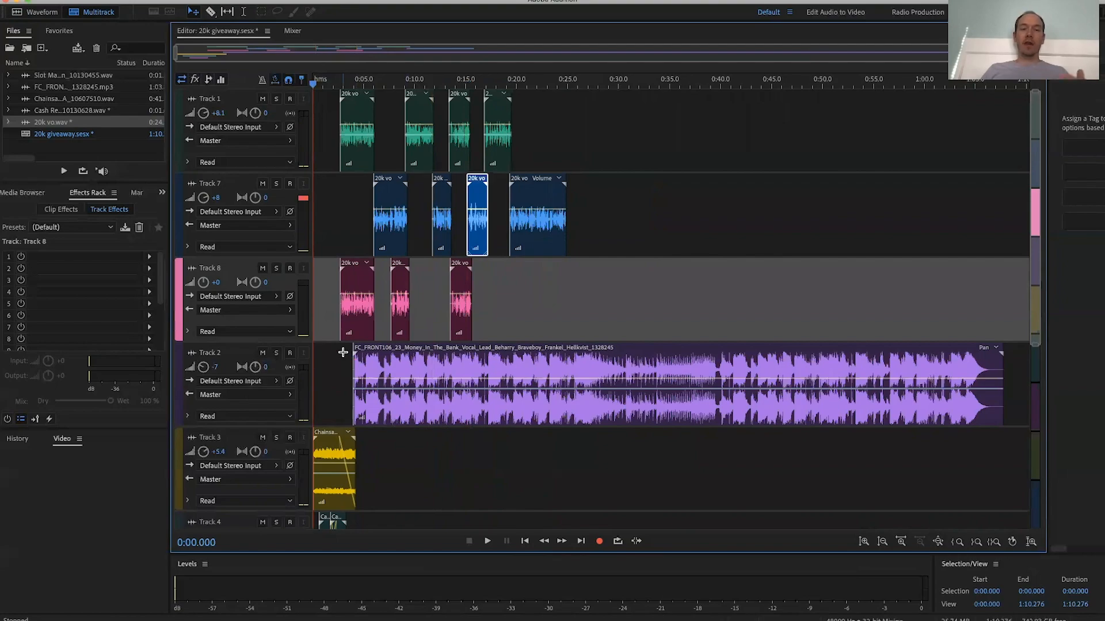
Play the advert from 0:00.000 through the end of Track 7's last voice-over clip
{"action": "scroll", "coordinate": [343, 352], "scroll_direction": "up", "scroll_amount": 4}
{"action": "scroll", "coordinate": [343, 352], "scroll_direction": "left", "scroll_amount": 2}
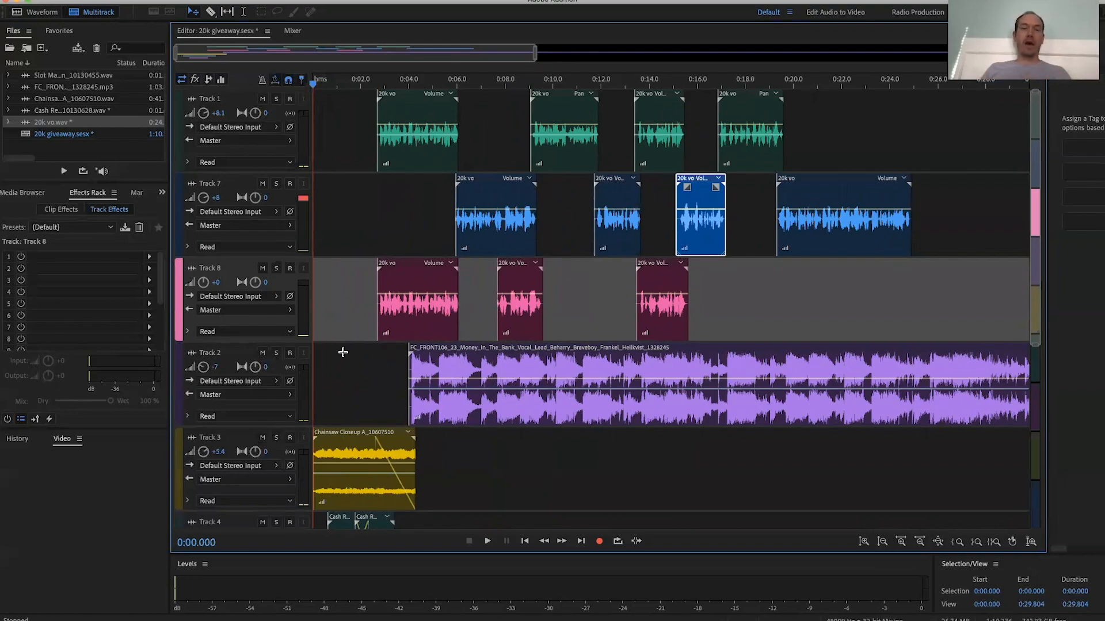
{"action": "key", "text": "space"}
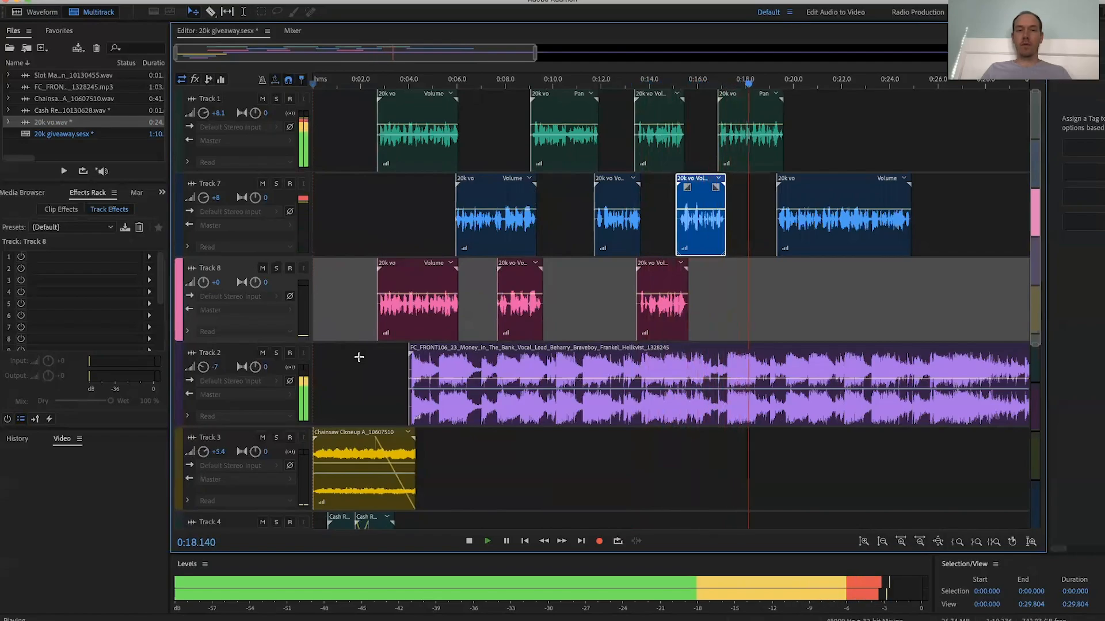
{"action": "scroll", "coordinate": [576, 301], "scroll_direction": "down", "scroll_amount": 2}
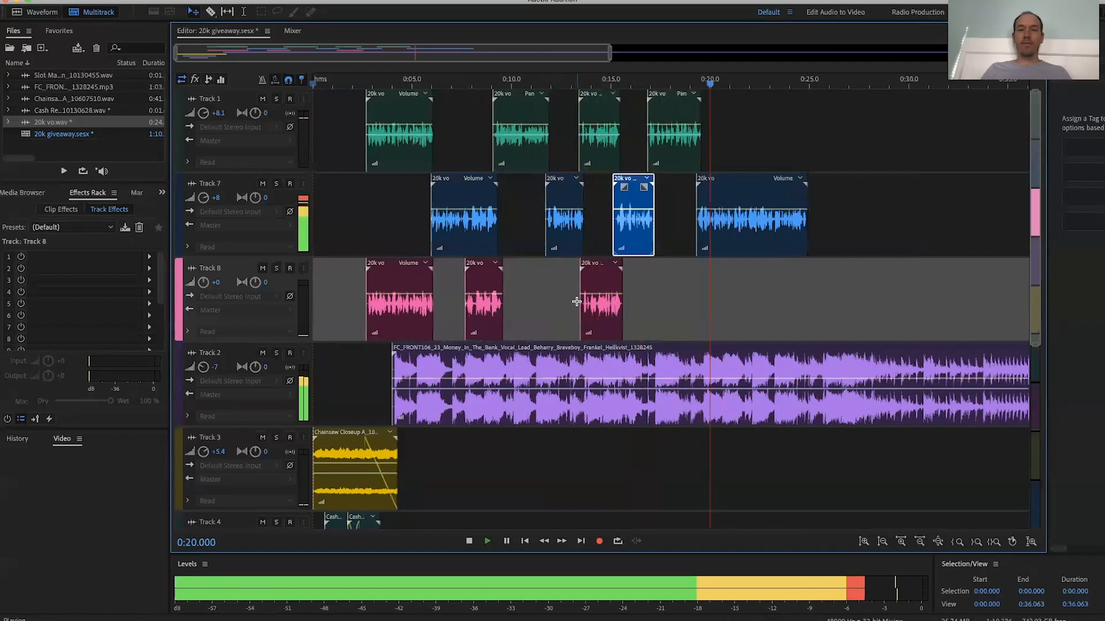
{"action": "scroll", "coordinate": [577, 301], "scroll_direction": "right", "scroll_amount": 5}
{"action": "scroll", "coordinate": [576, 301], "scroll_direction": "up", "scroll_amount": 5}
{"action": "scroll", "coordinate": [577, 302], "scroll_direction": "down", "scroll_amount": 2}
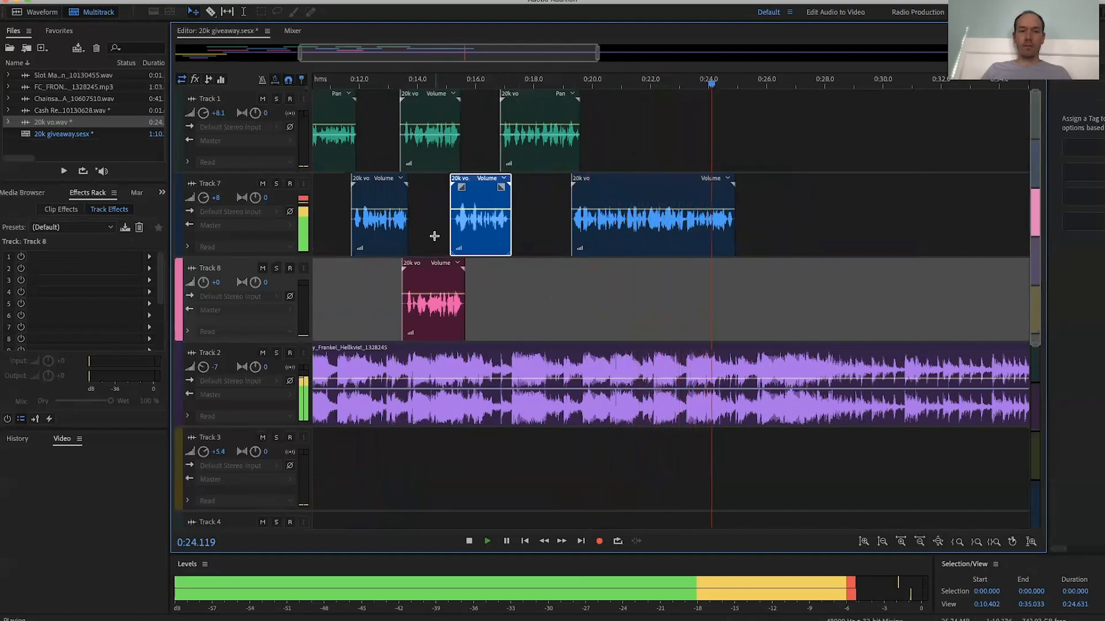
{"action": "key", "text": "space"}
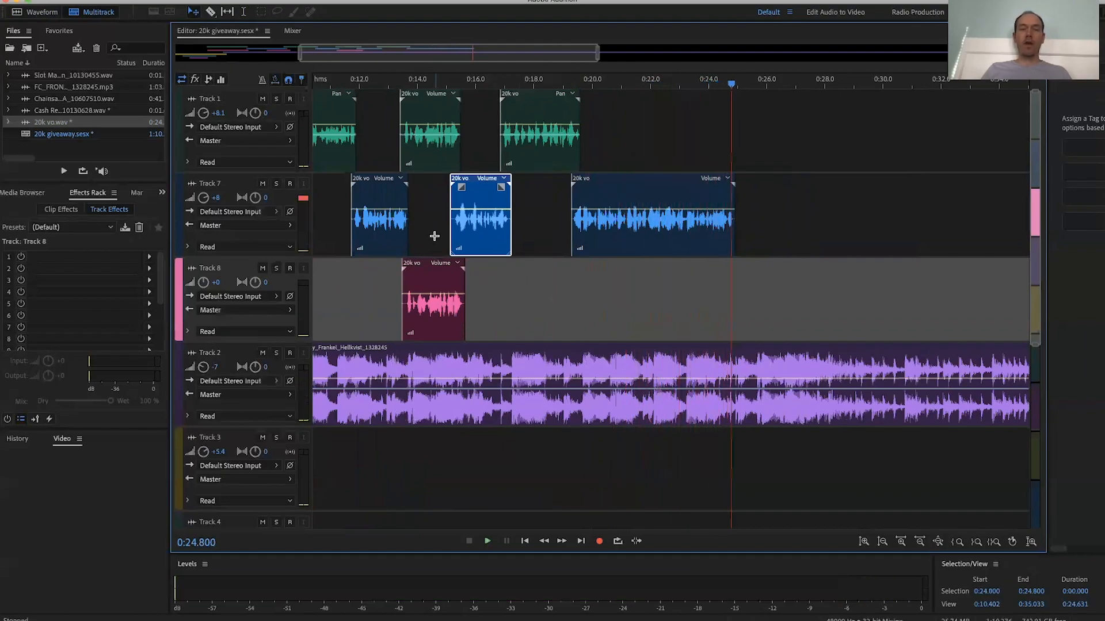
Raise the volume envelope slightly across Track 7's third clip, the equalized phrase starting near 0:15
{"action": "left_click", "coordinate": [306, 201]}
{"action": "scroll", "coordinate": [440, 205], "scroll_direction": "up", "scroll_amount": 6}
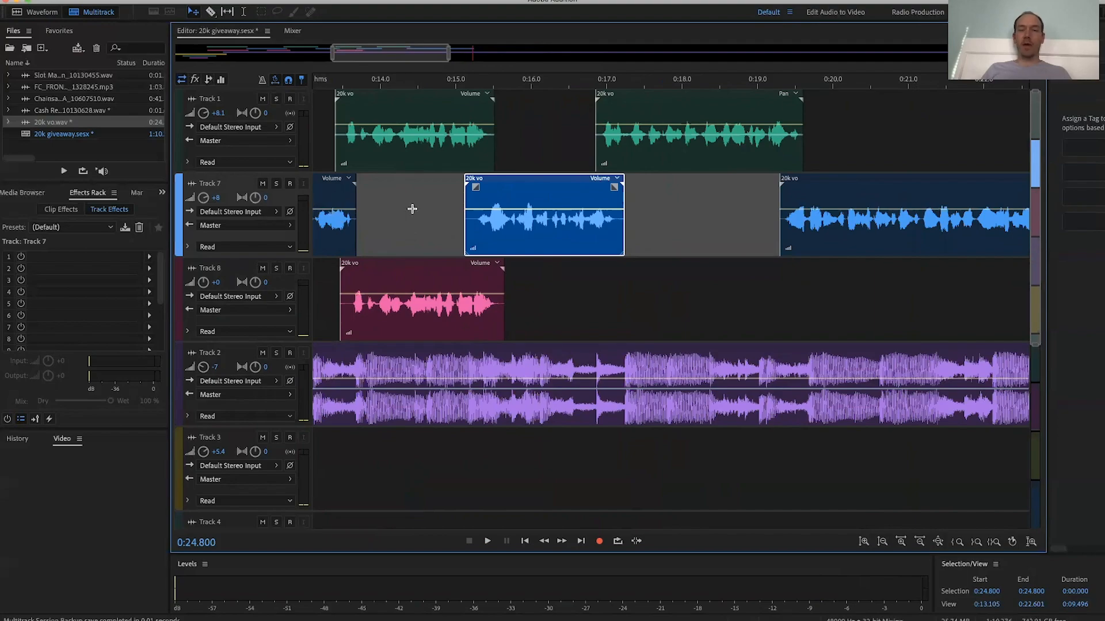
{"action": "left_click", "coordinate": [491, 84]}
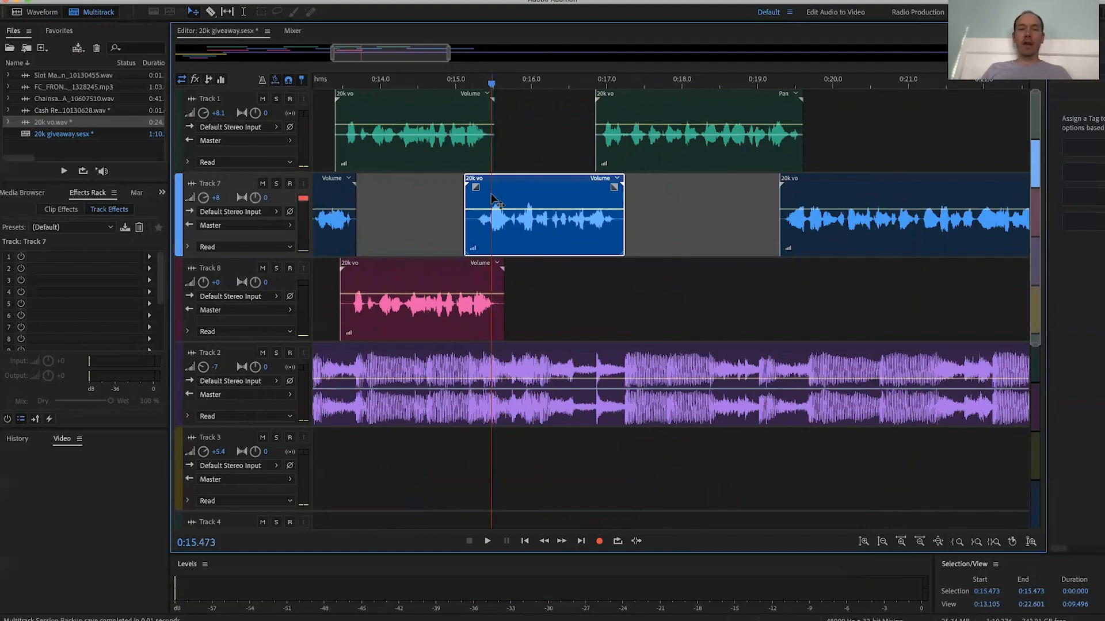
{"action": "scroll", "coordinate": [492, 199], "scroll_direction": "up", "scroll_amount": 3}
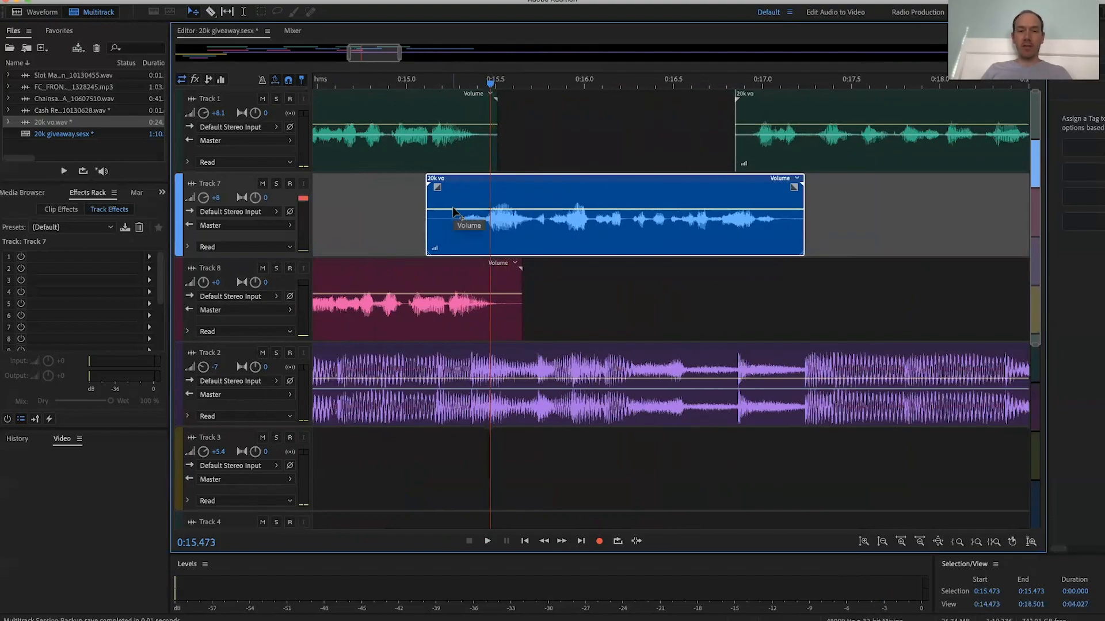
{"action": "scroll", "coordinate": [480, 211], "scroll_direction": "up", "scroll_amount": 2}
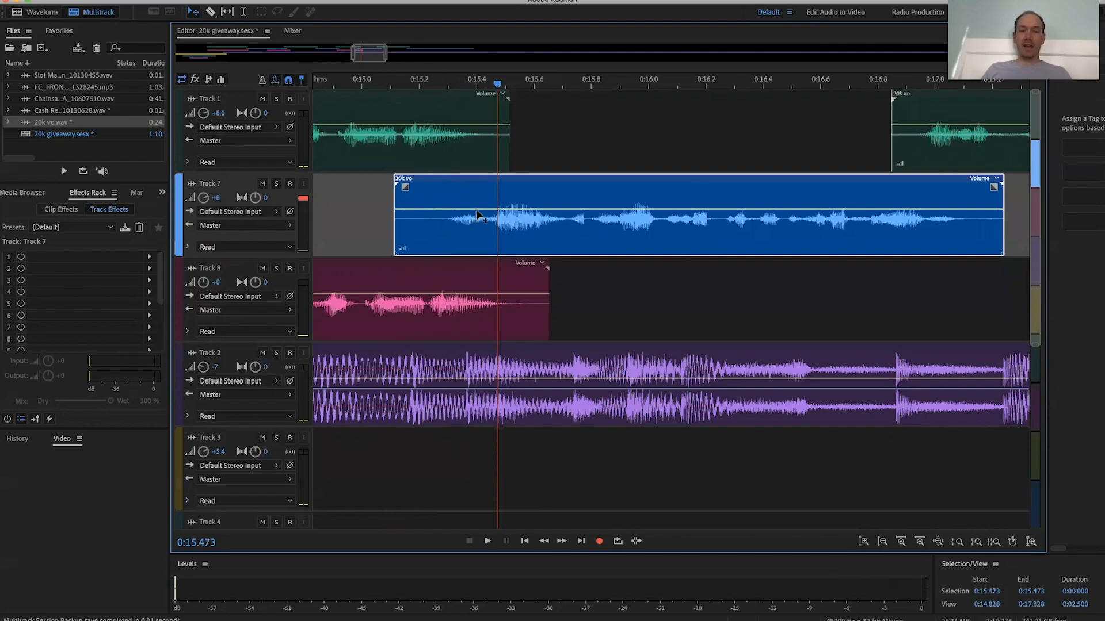
{"action": "left_click_drag", "start_coordinate": [476, 210], "coordinate": [477, 202]}
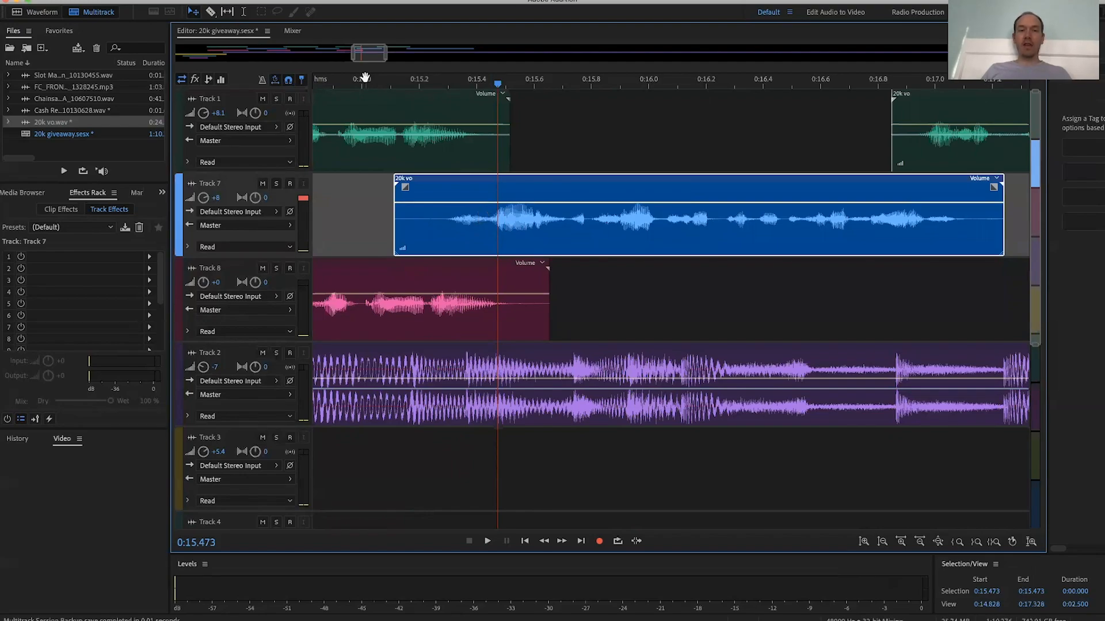
Play from 0:14.932 through Track 7's third clip to check its level against the music
{"action": "scroll", "coordinate": [365, 78], "scroll_direction": "down", "scroll_amount": 3}
{"action": "key", "text": "space"}
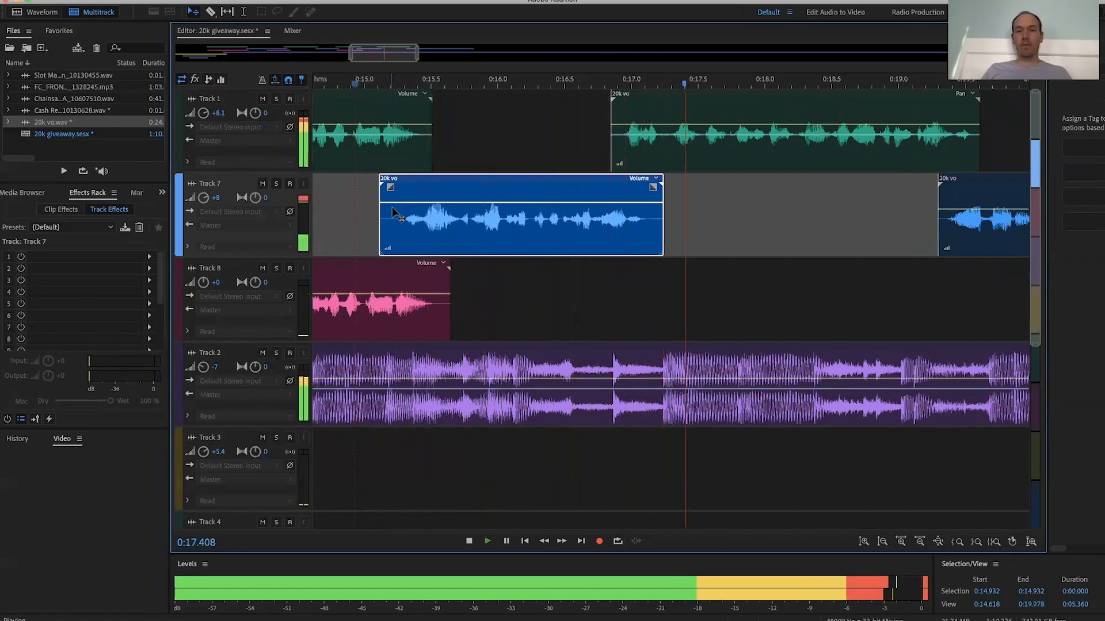
{"action": "key", "text": "space"}
Move the playhead to 0:01.637, just ahead of the first voice-over clips, and frame all the voice-over clips
{"action": "scroll", "coordinate": [487, 247], "scroll_direction": "down", "scroll_amount": 10}
{"action": "scroll", "coordinate": [486, 248], "scroll_direction": "down", "scroll_amount": 3}
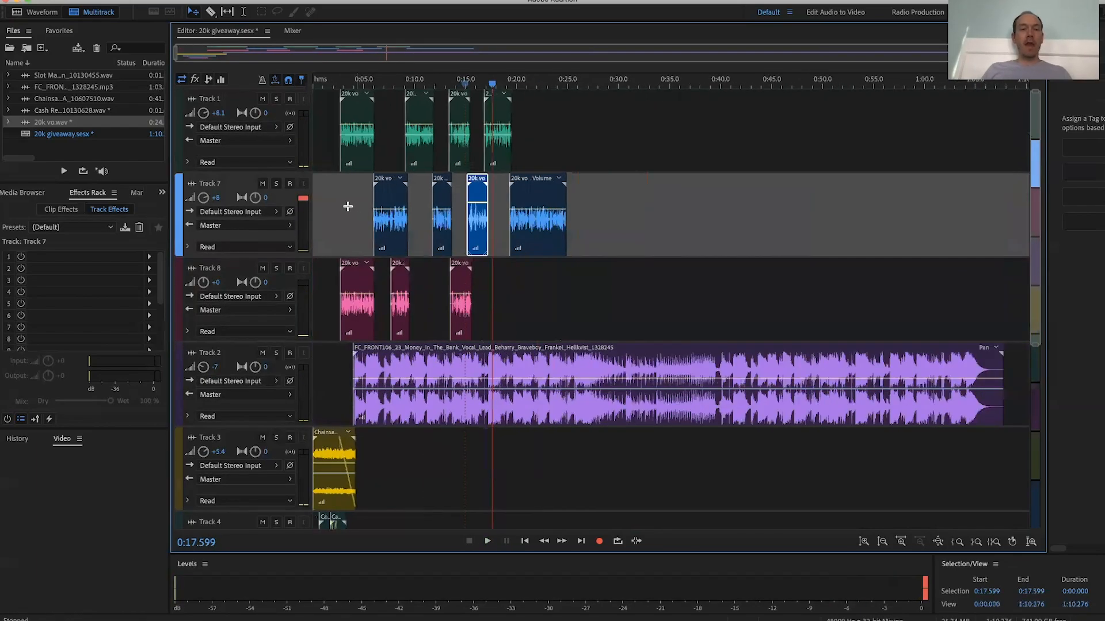
{"action": "left_click", "coordinate": [329, 86]}
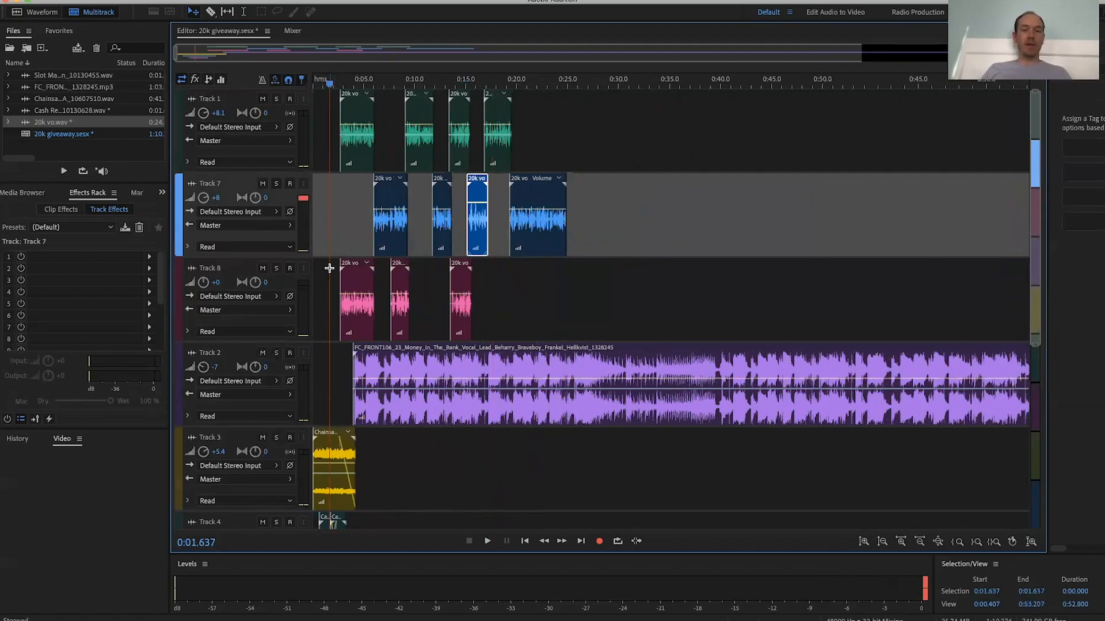
{"action": "scroll", "coordinate": [329, 268], "scroll_direction": "up", "scroll_amount": 3}
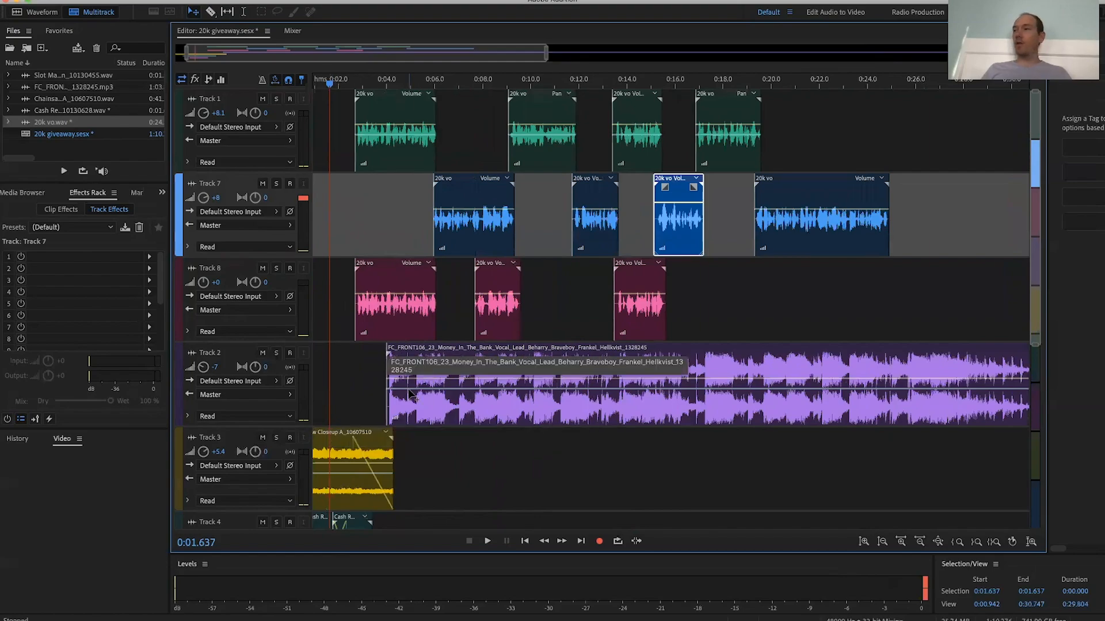